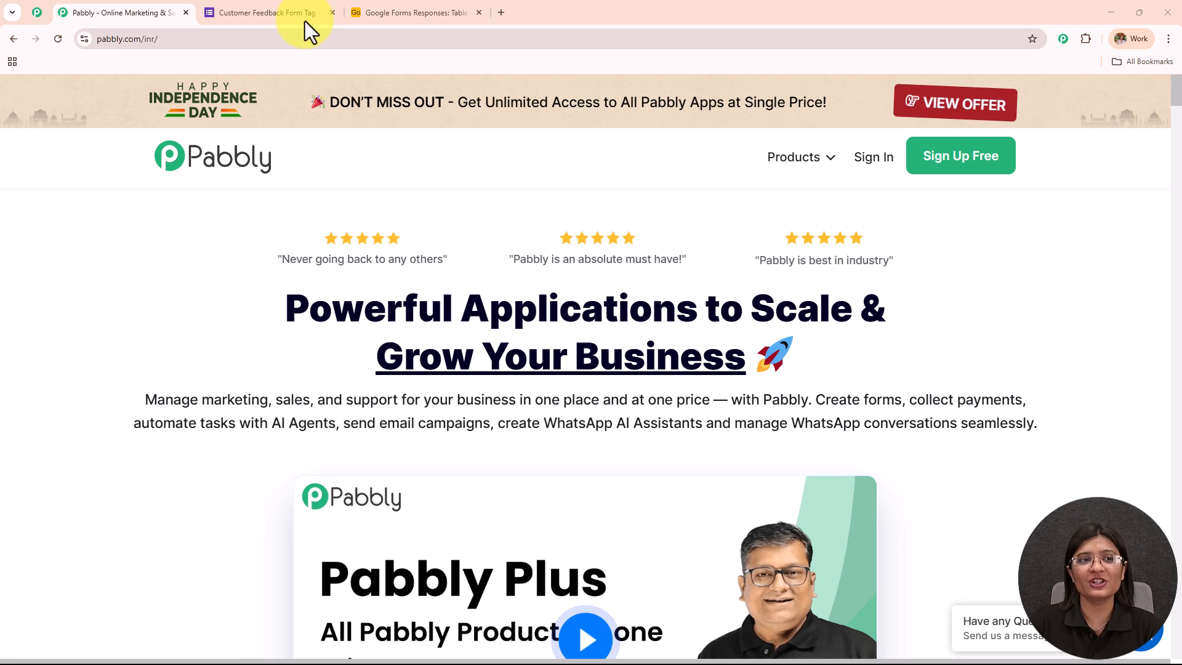
# - Look over the customer feedback form in Google Forms, the Airtable responses base and the Pabbly community page
pyautogui.click(265, 13)
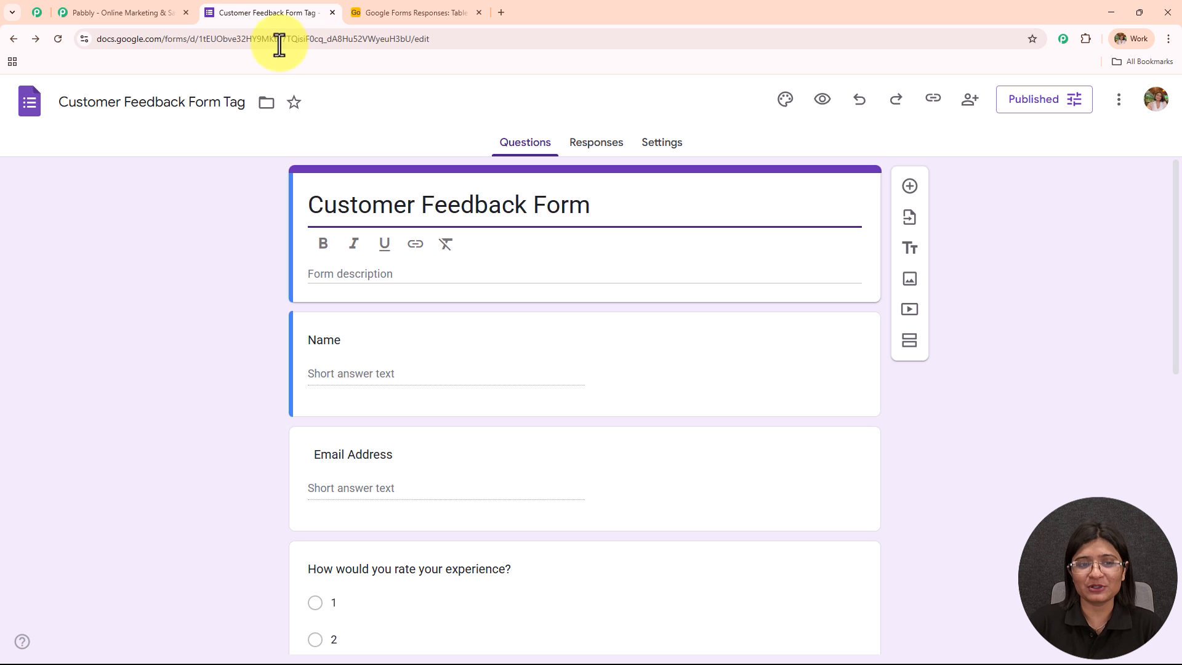
pyautogui.click(418, 10)
pyautogui.click(106, 11)
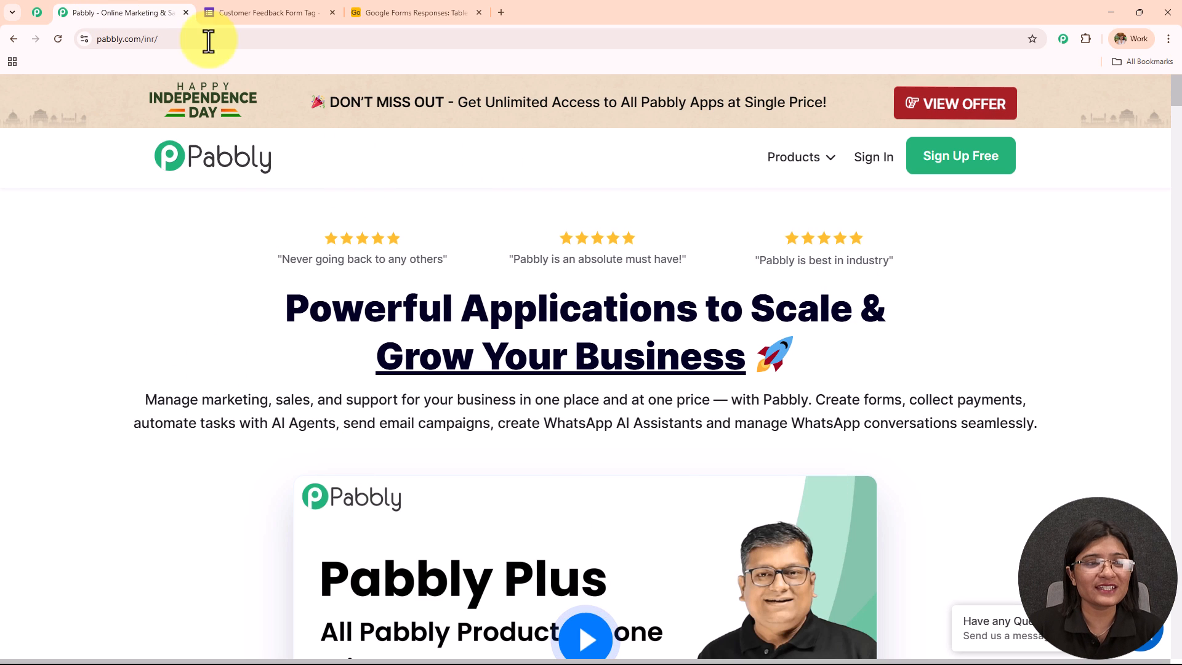
pyautogui.click(168, 39)
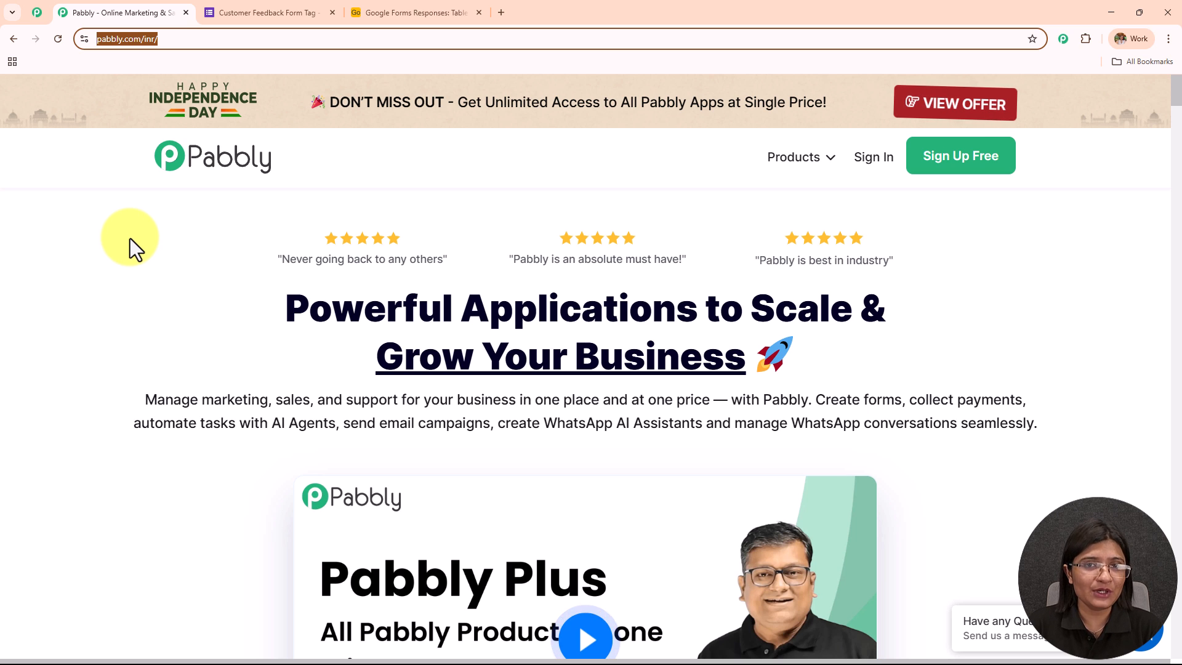
pyautogui.click(35, 9)
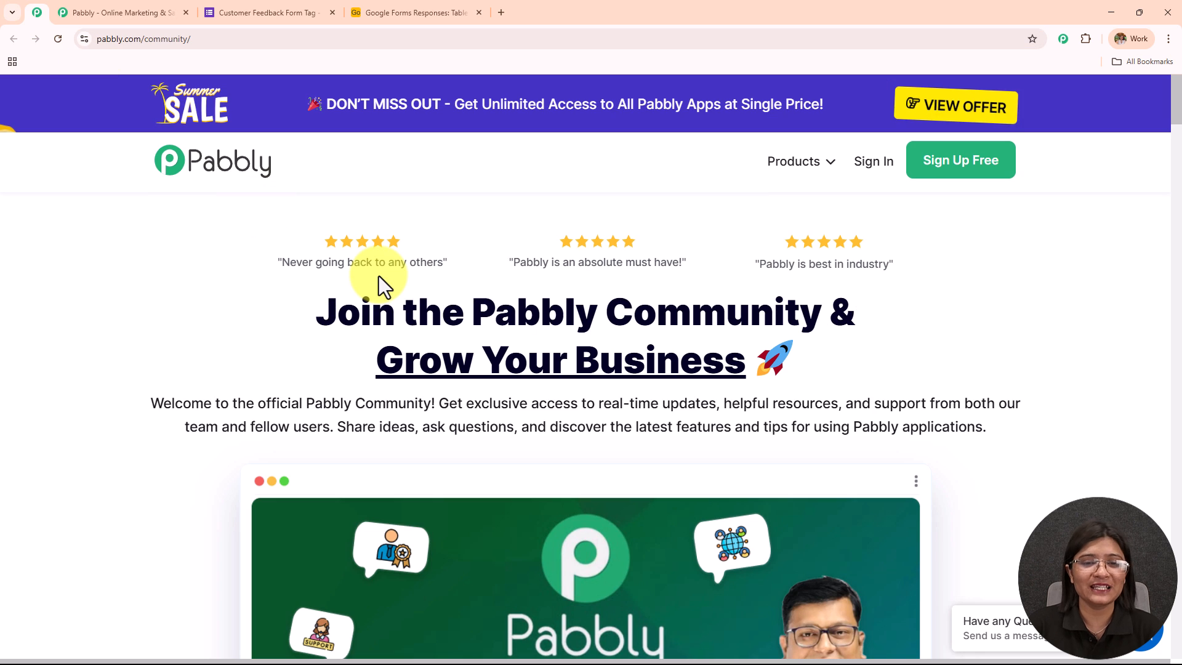
pyautogui.middleClick(379, 273)
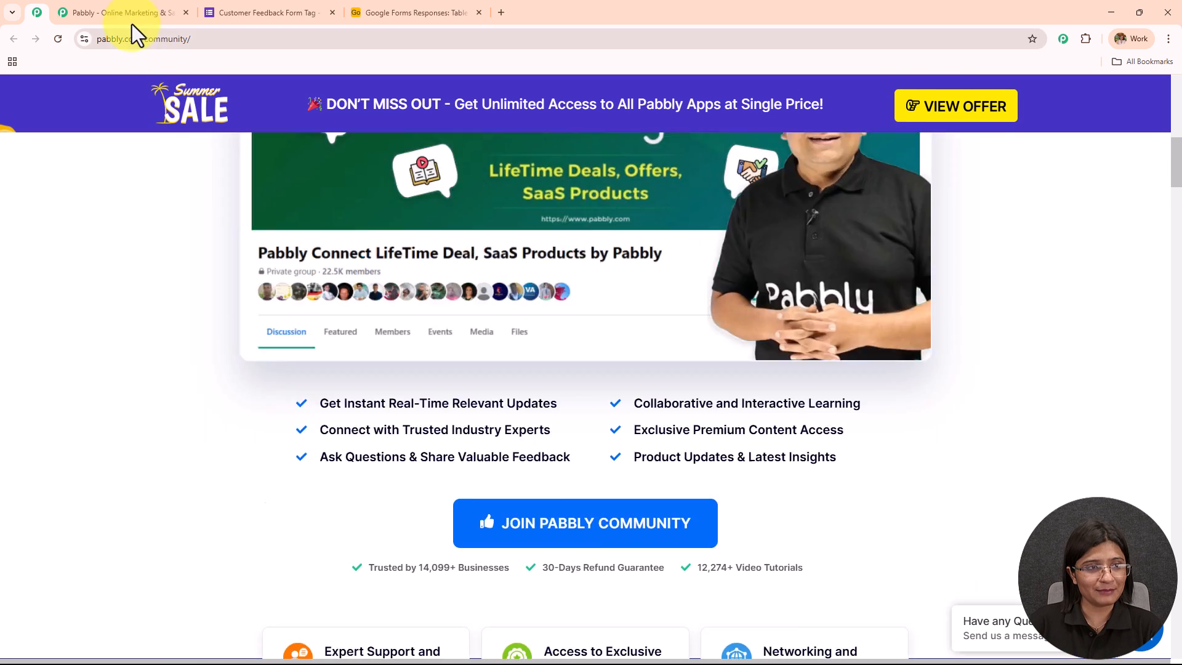
# - Return to the Pabbly home page, sign in and access Pabbly Connect from the list of apps
pyautogui.click(132, 13)
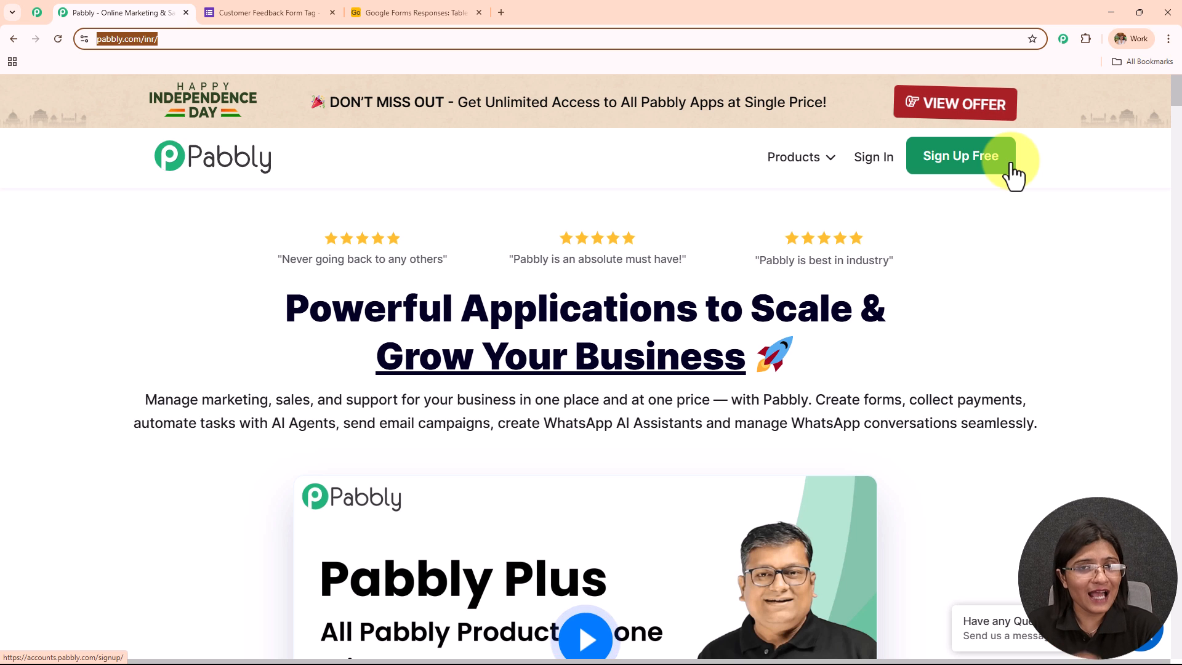
pyautogui.click(871, 158)
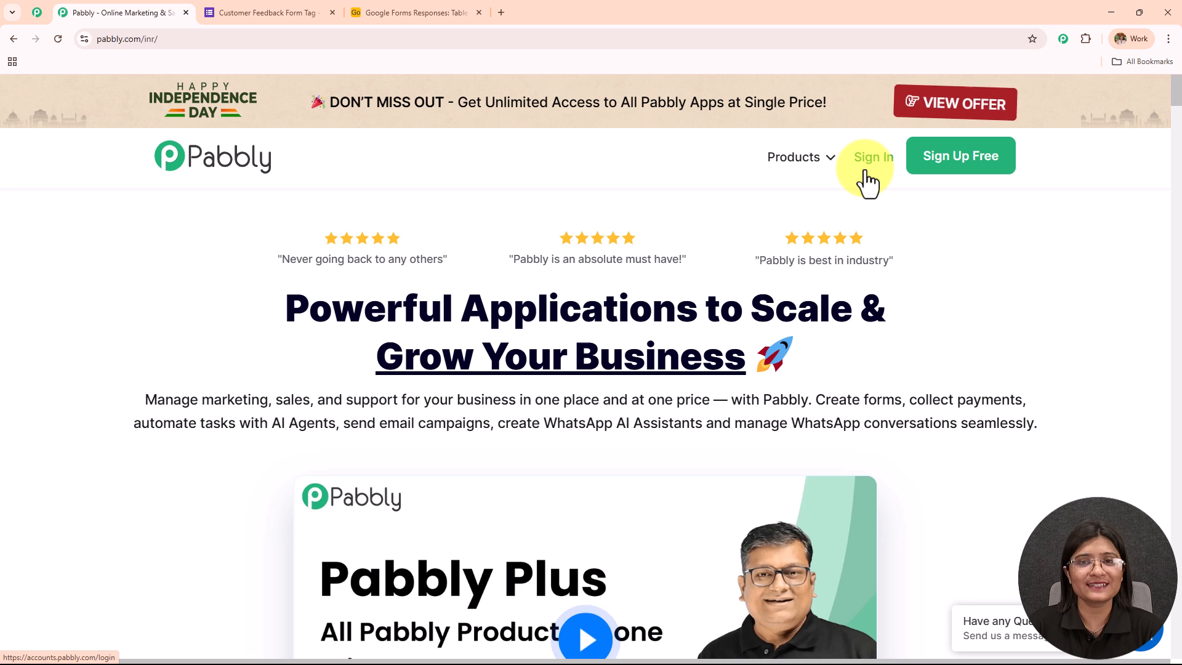
pyautogui.moveTo(98, 180); pyautogui.dragTo(416, 193)
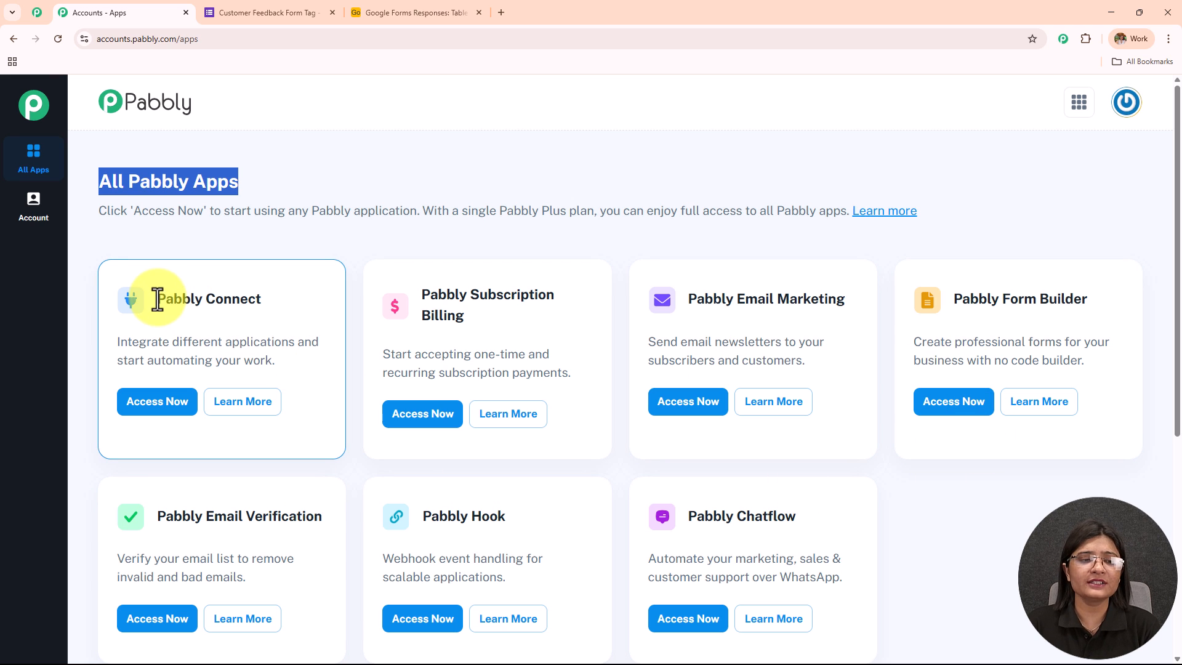
pyautogui.moveTo(158, 298); pyautogui.dragTo(281, 303)
pyautogui.click(155, 406)
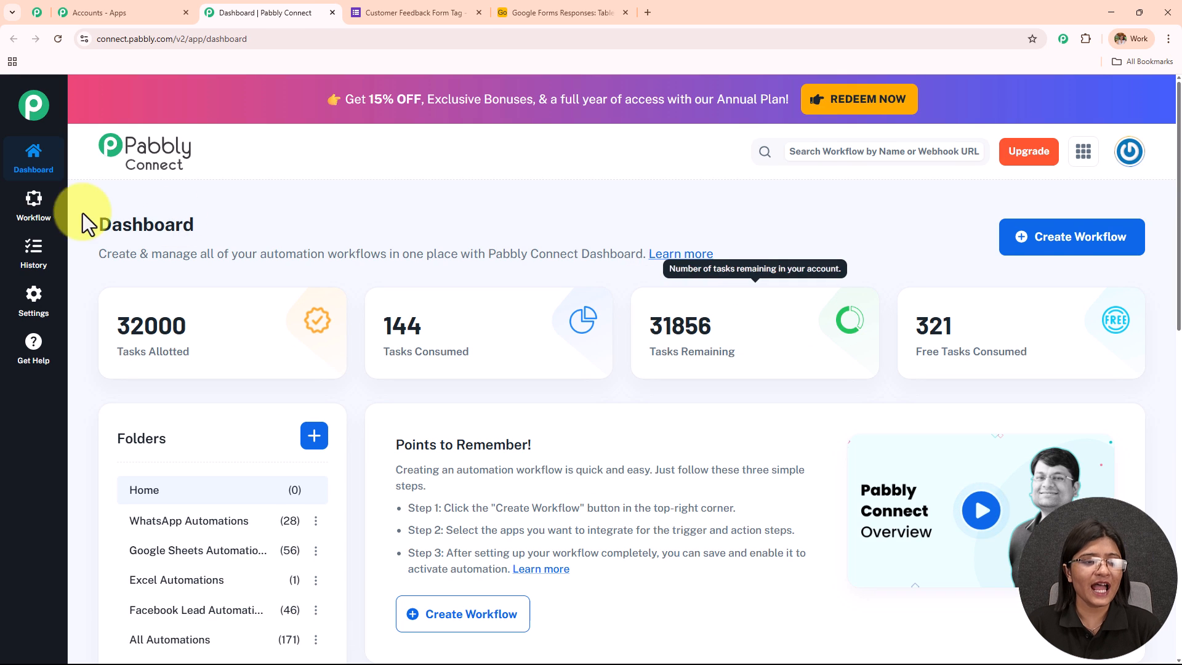
# - Examine the Pabbly Connect dashboard, its workflow folders and the options for creating a folder
pyautogui.doubleClick(103, 225)
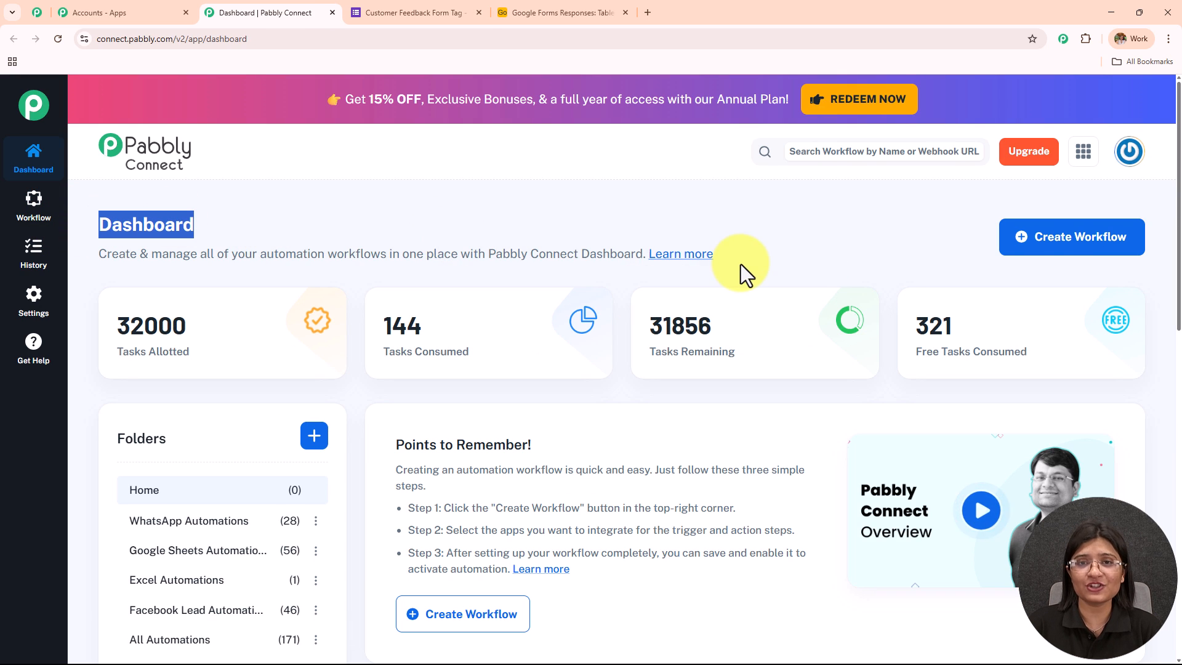
pyautogui.scroll(-10, 748, 270)
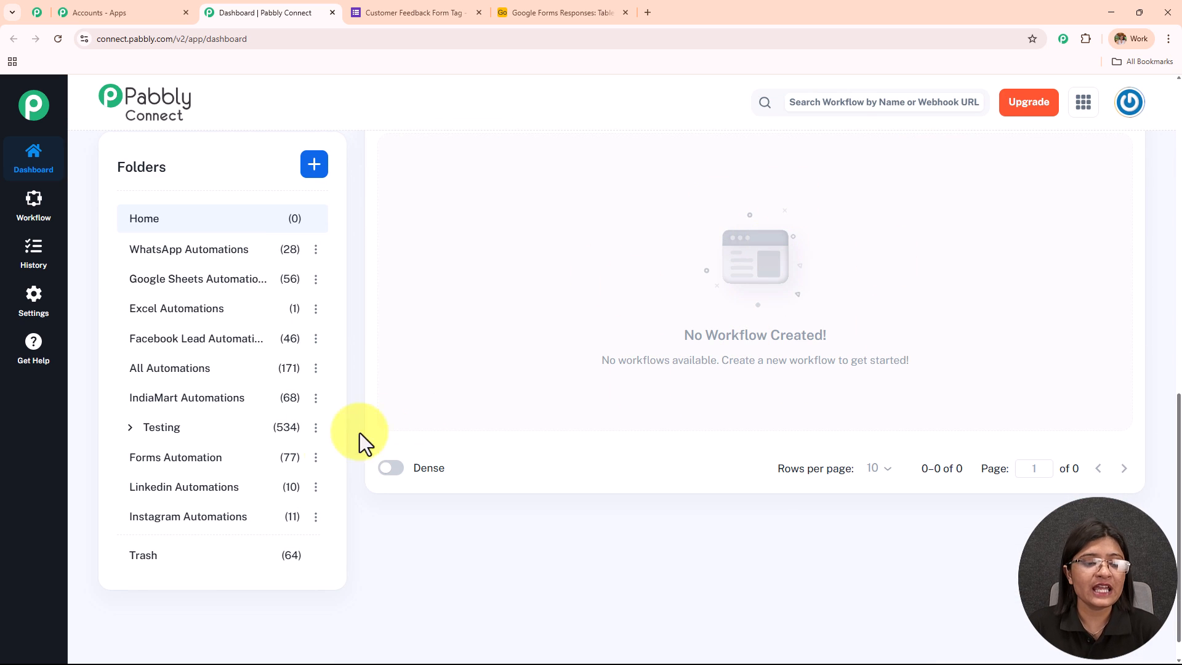
pyautogui.scroll(3, 223, 519)
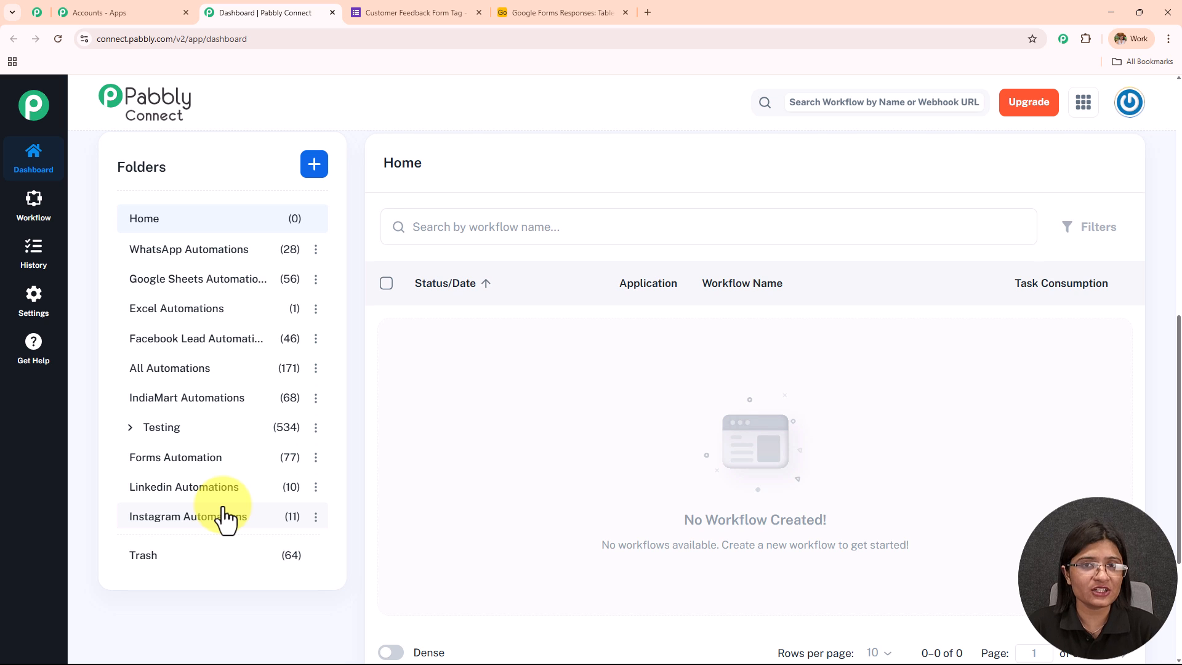
pyautogui.scroll(5, 223, 519)
pyautogui.scroll(3, 225, 514)
pyautogui.click(313, 437)
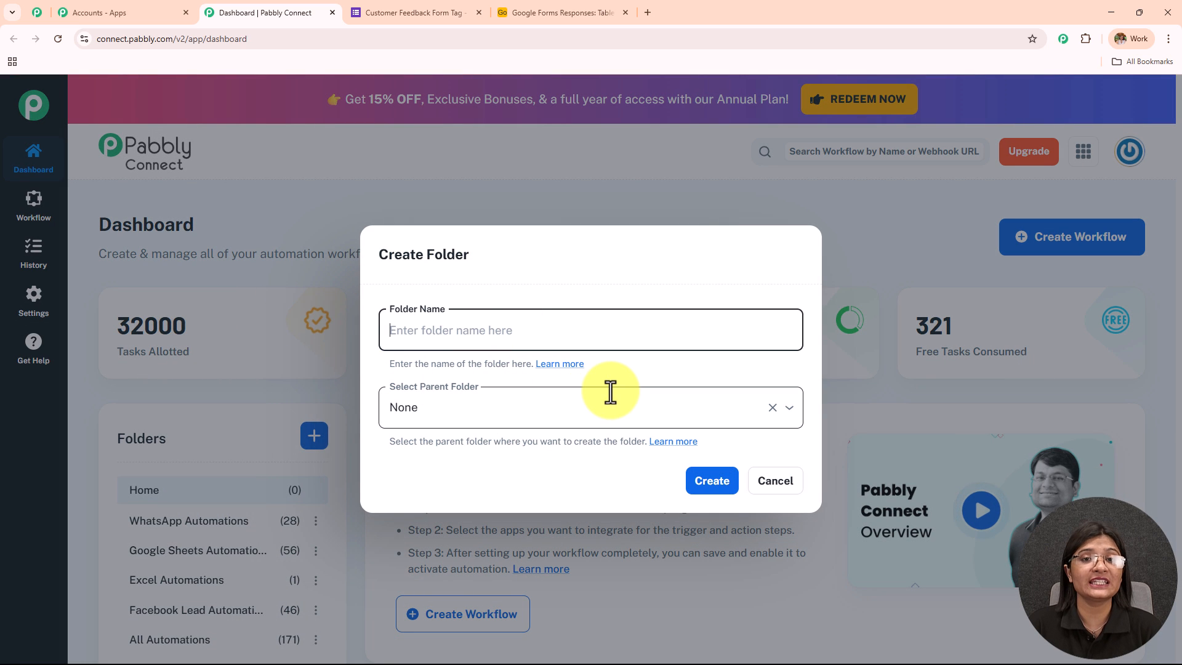
pyautogui.click(768, 489)
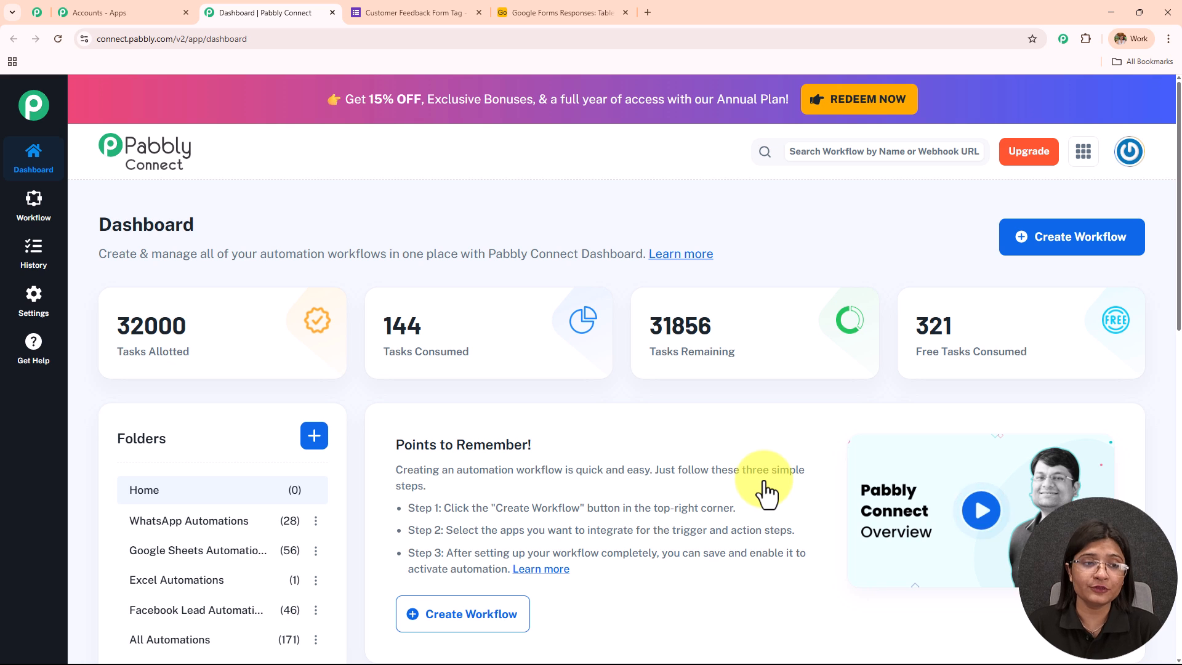
# - Start a new workflow in the Classic builder and name it "Tag and Store Customer Feedback in Airtable from Google Forms"
pyautogui.click(1049, 241)
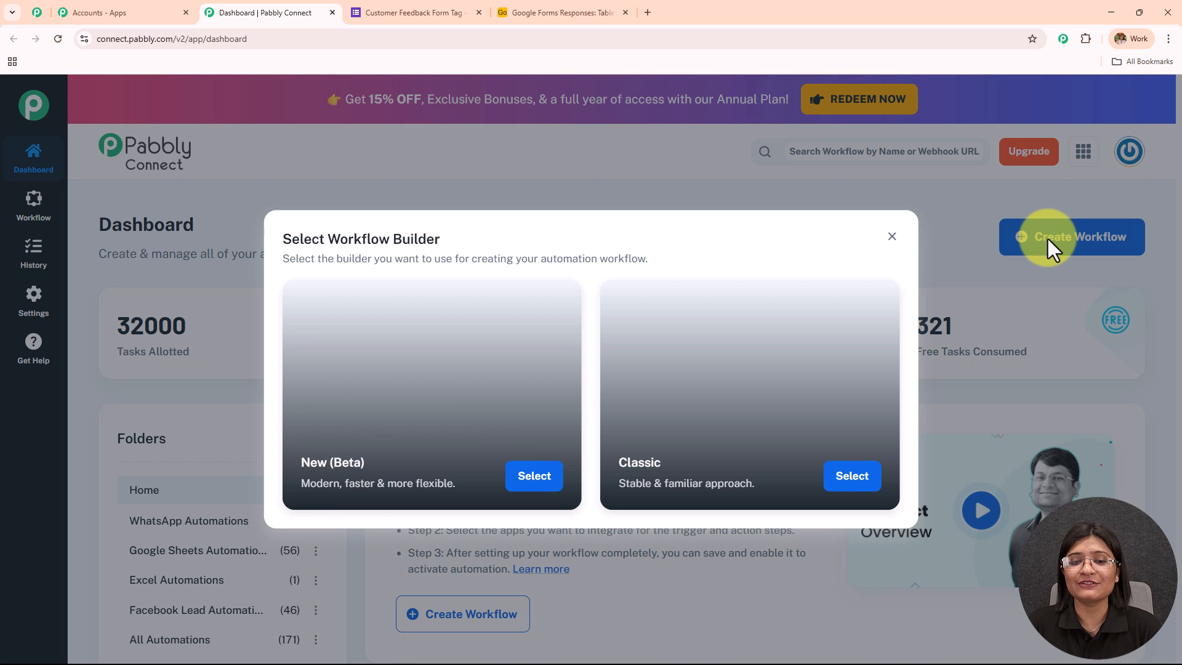
pyautogui.moveTo(440, 240); pyautogui.dragTo(327, 239)
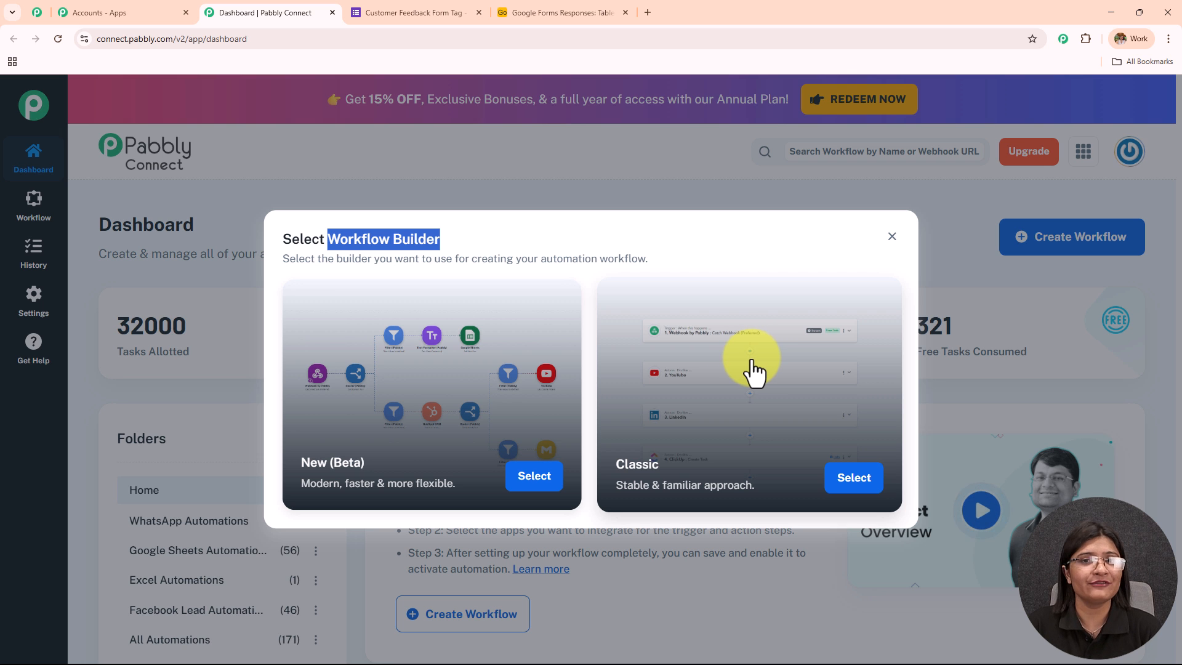
pyautogui.click(838, 483)
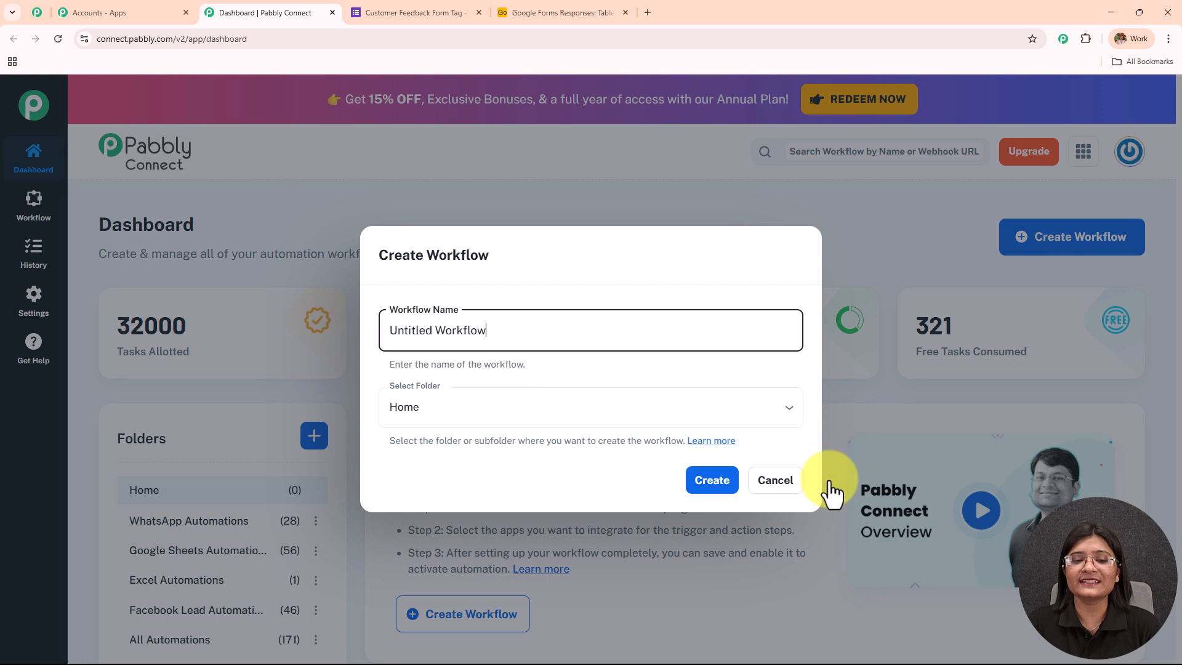
pyautogui.hotkey('ctrl', 'a')
pyautogui.write('Tag and Store Customer Feedback in Airtable from Google Forms')
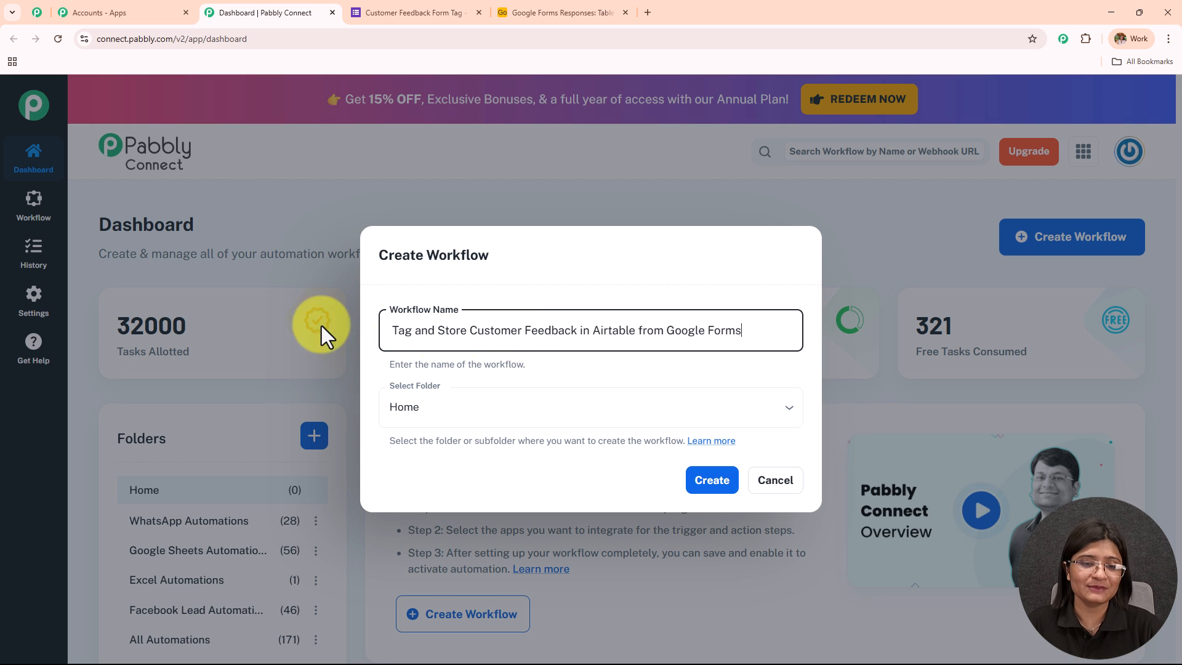
pyautogui.hotkey('ctrl', 'a')
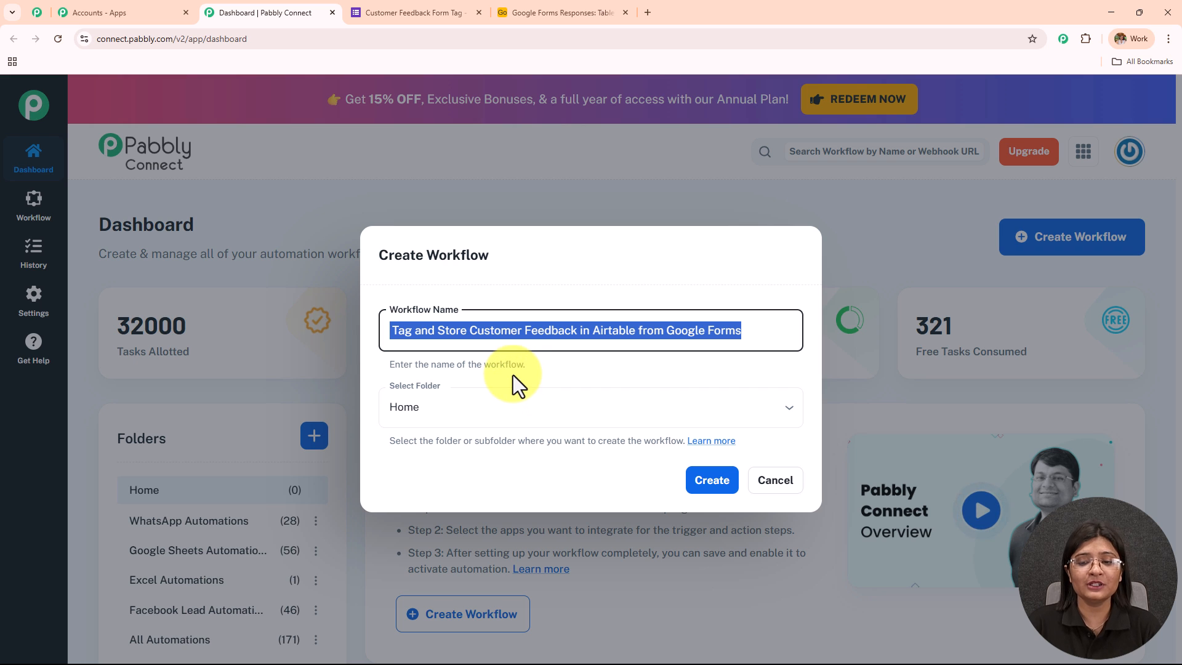
# - Choose All Automations as the workflow's folder and create the workflow
pyautogui.click(501, 406)
pyautogui.scroll(-5, 479, 356)
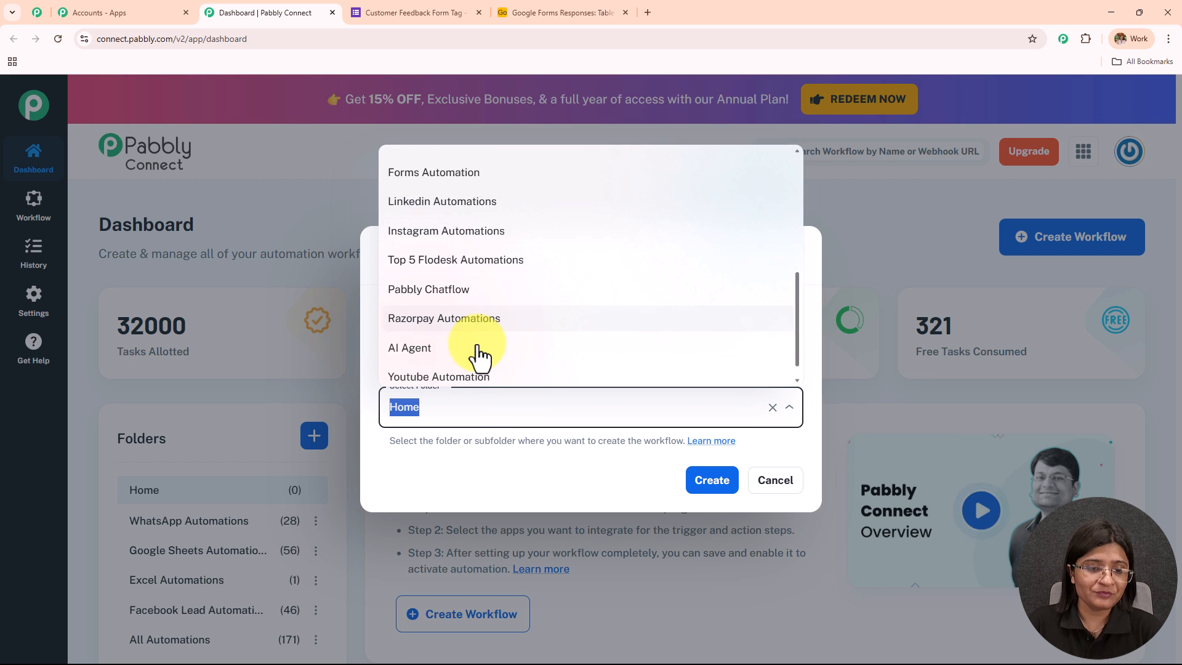
pyautogui.scroll(5, 478, 356)
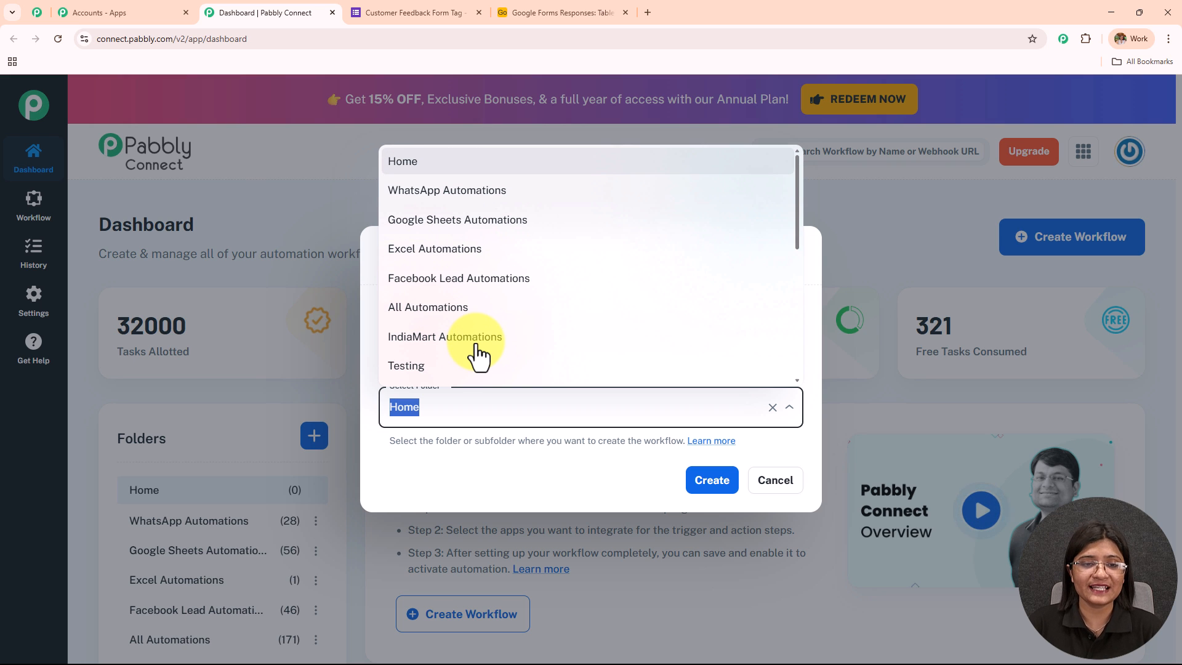
pyautogui.click(465, 307)
pyautogui.click(712, 480)
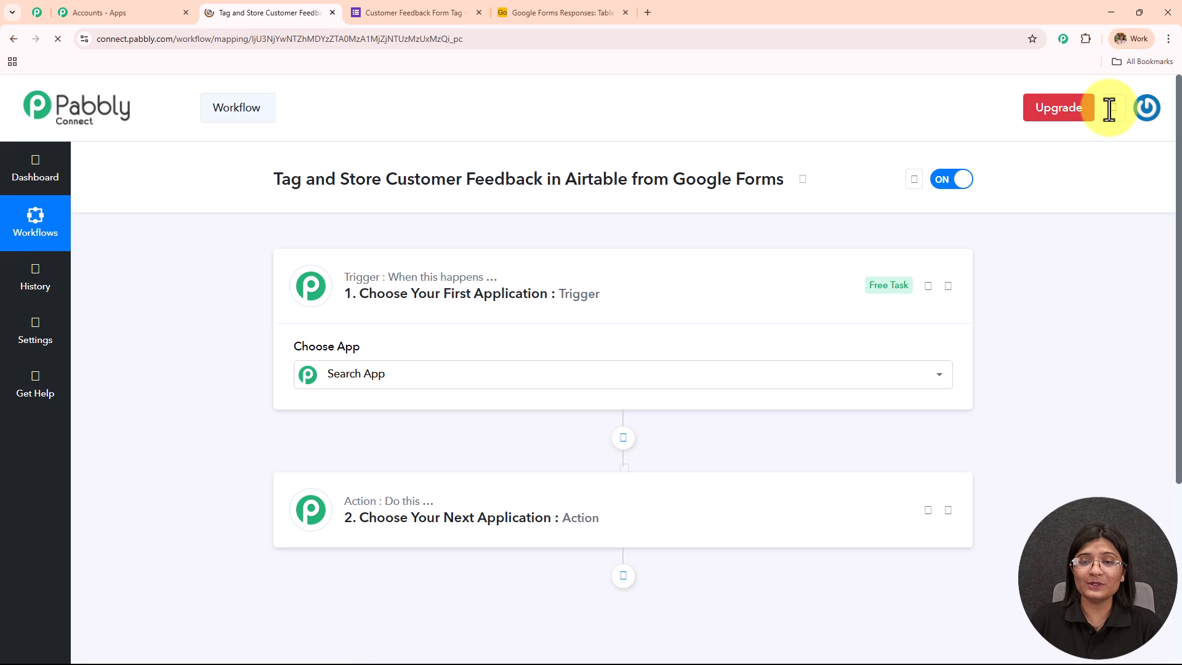
# - Collapse the trigger step and review the feedback form's questions and the column headers of the Airtable Google Forms Responses base
pyautogui.click(572, 301)
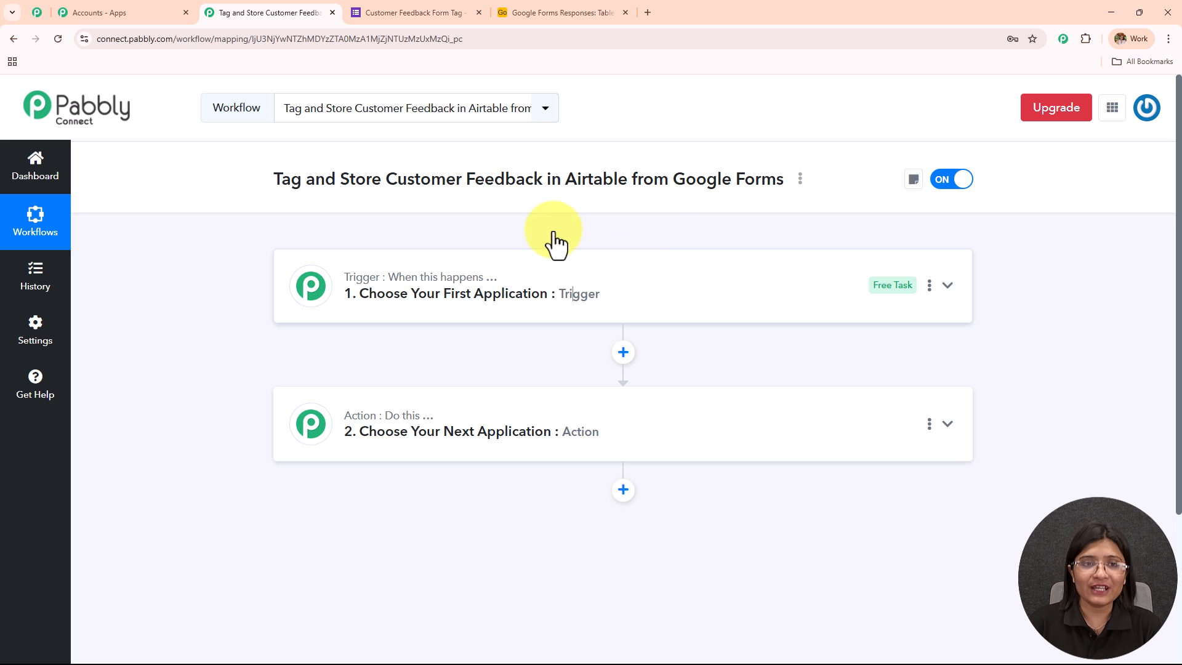
pyautogui.click(428, 11)
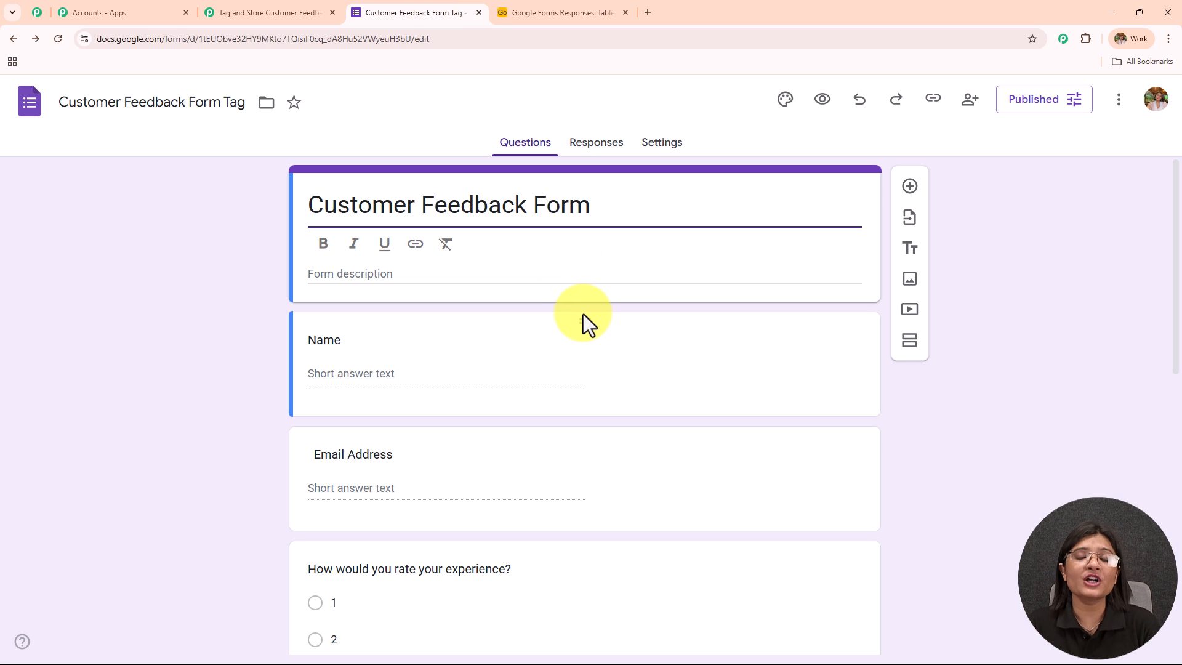
pyautogui.scroll(-6, 583, 313)
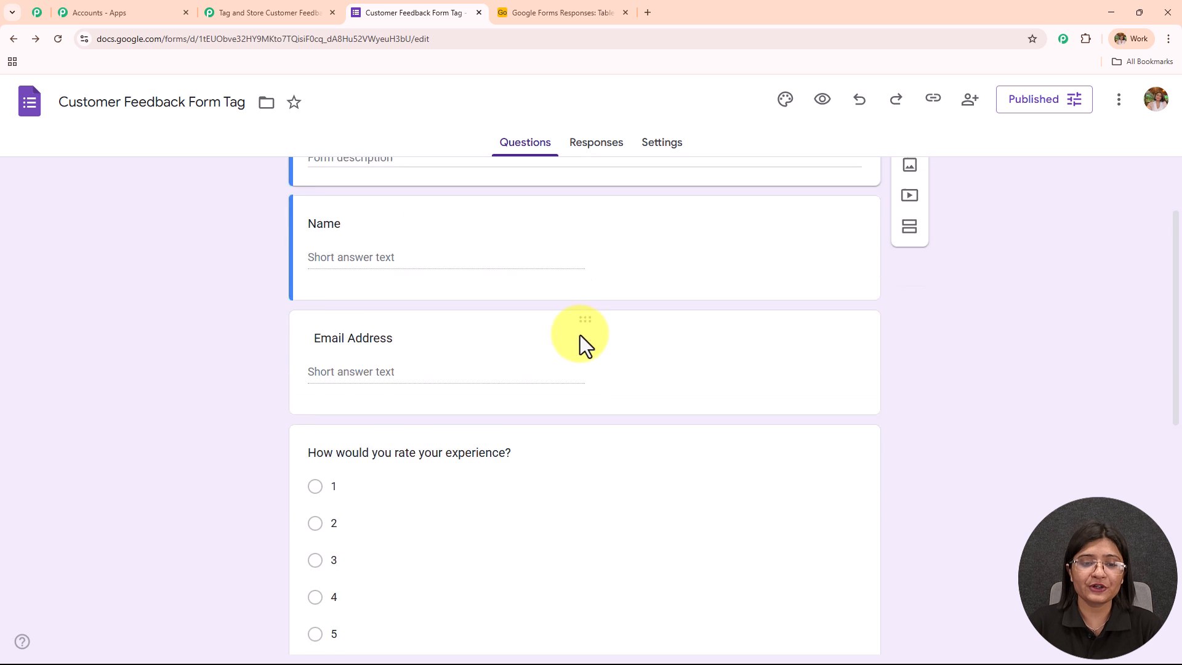
pyautogui.scroll(-2, 633, 408)
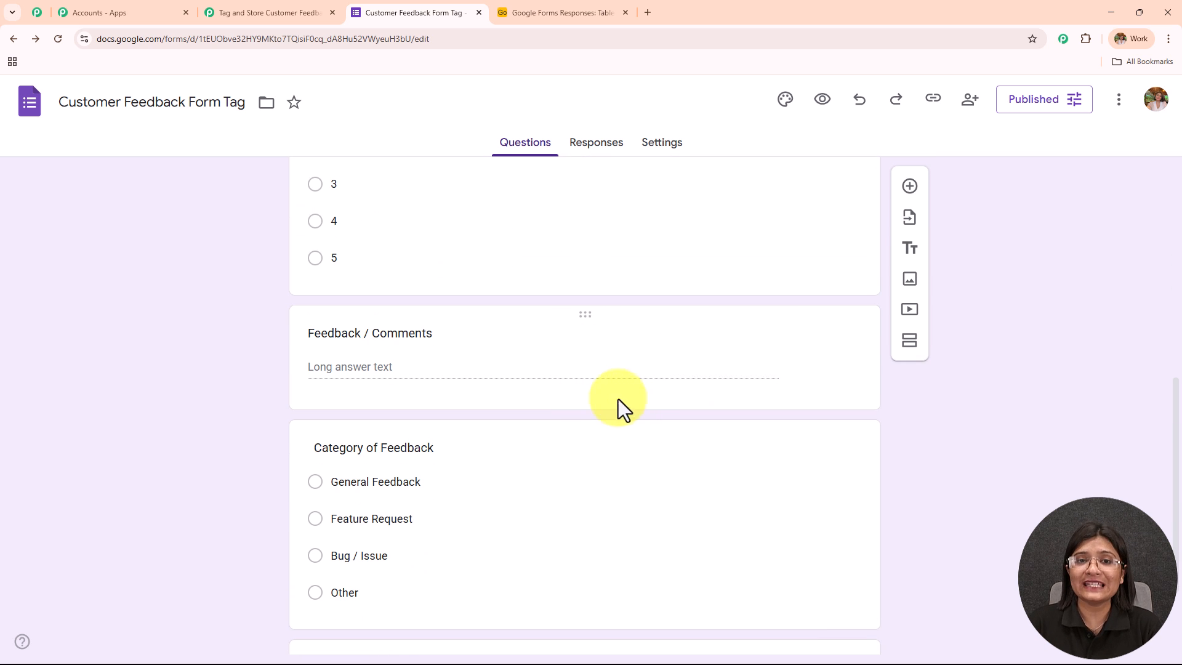
pyautogui.click(595, 10)
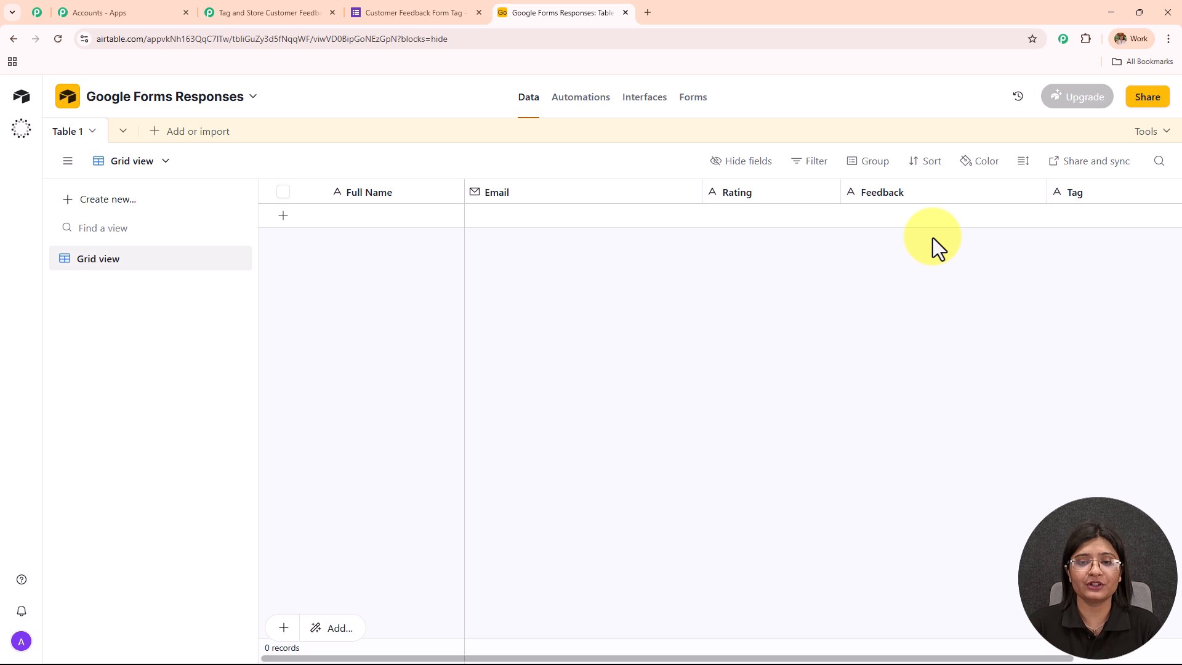
pyautogui.click(287, 14)
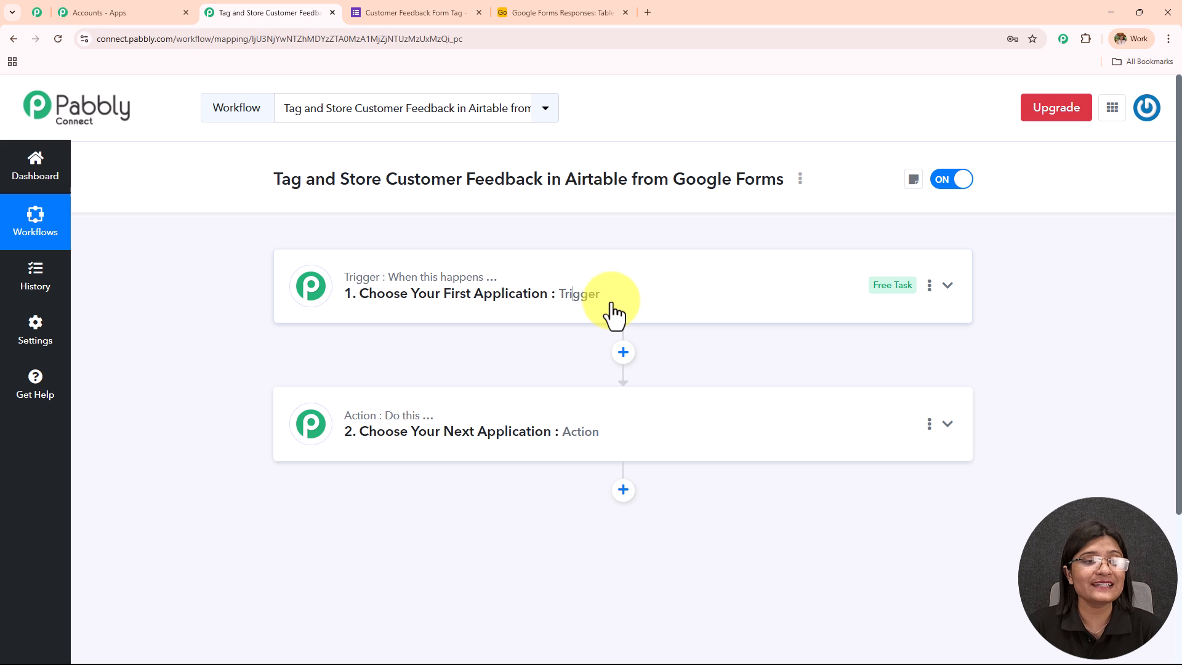
# - Set the workflow's trigger application to Google Forms with the New Response Received event
pyautogui.moveTo(469, 296)
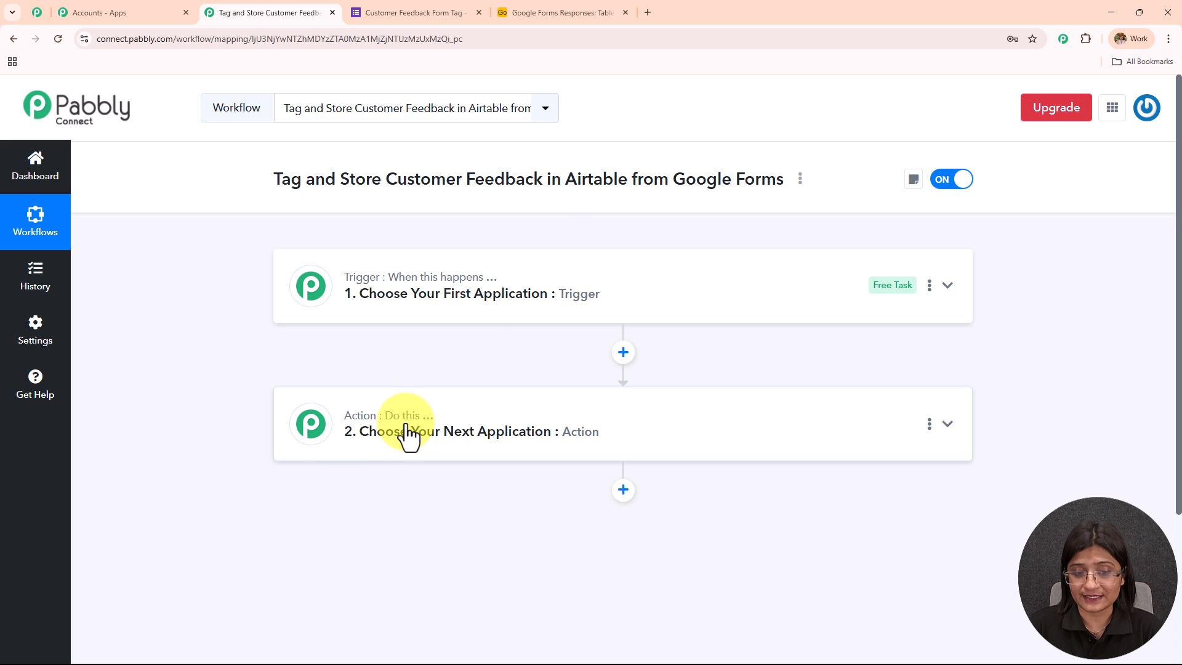
pyautogui.moveTo(417, 425)
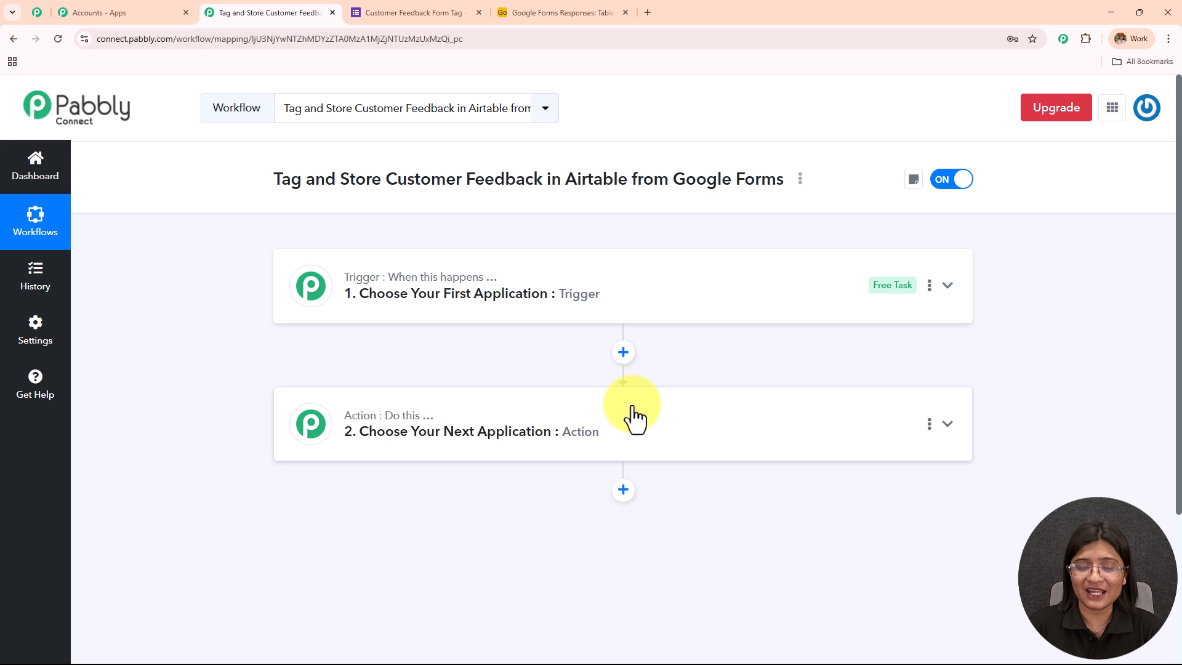
pyautogui.click(572, 307)
pyautogui.write('Google F')
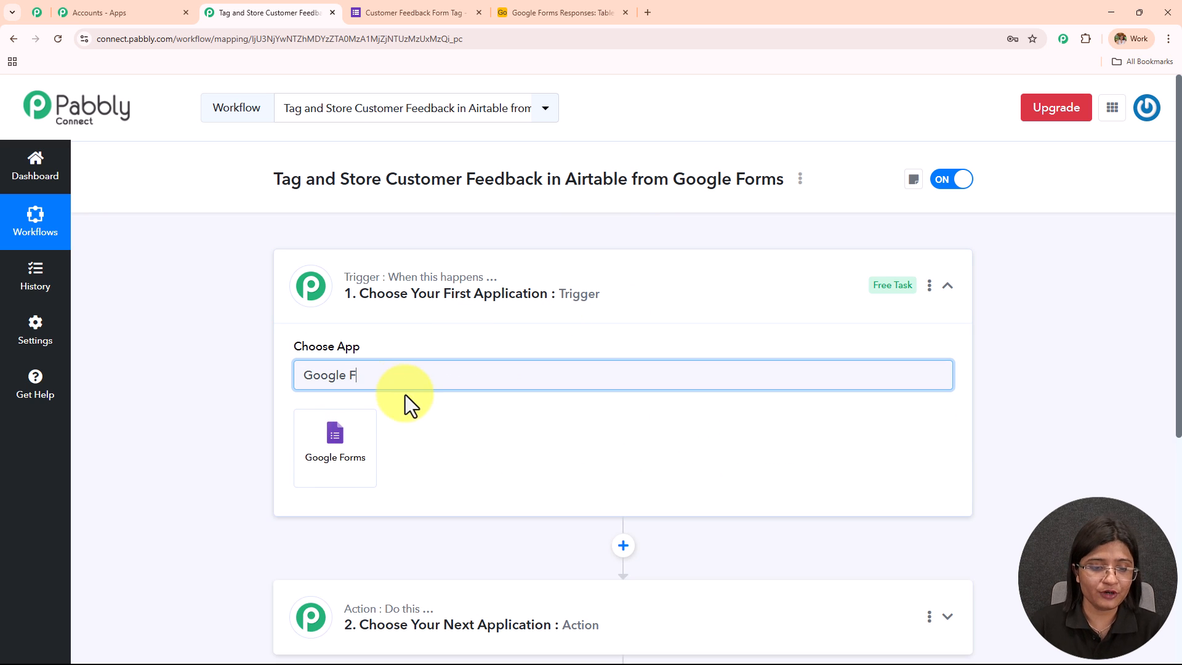
pyautogui.click(359, 461)
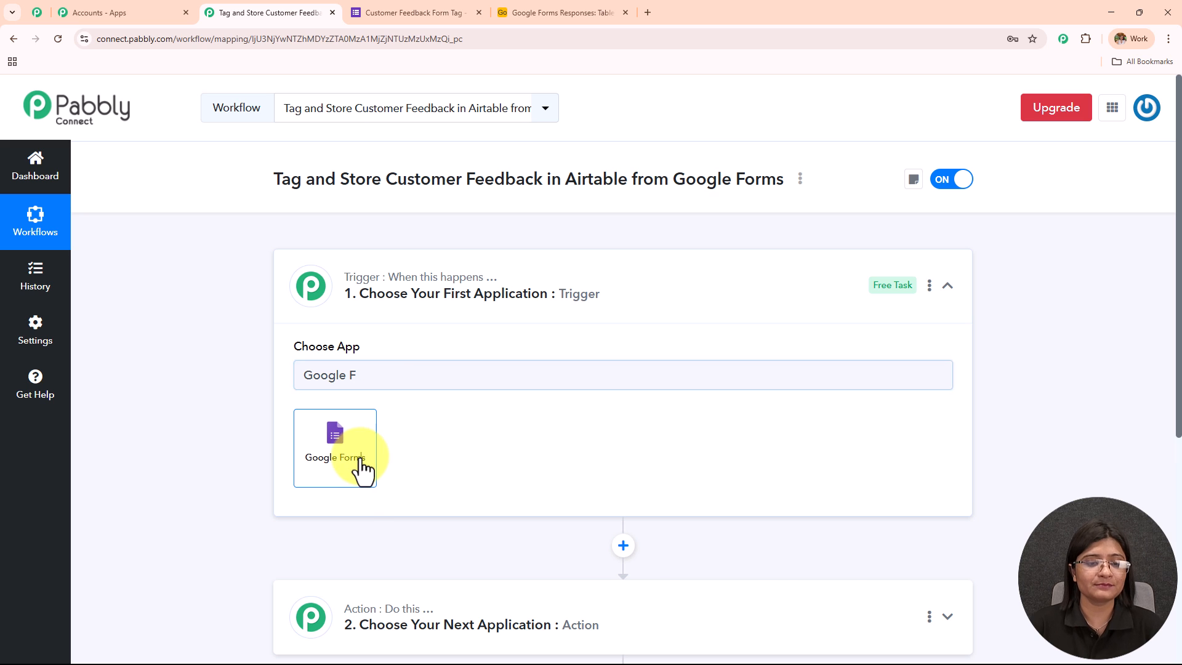
pyautogui.click(359, 453)
pyautogui.scroll(-2, 356, 422)
pyautogui.click(354, 411)
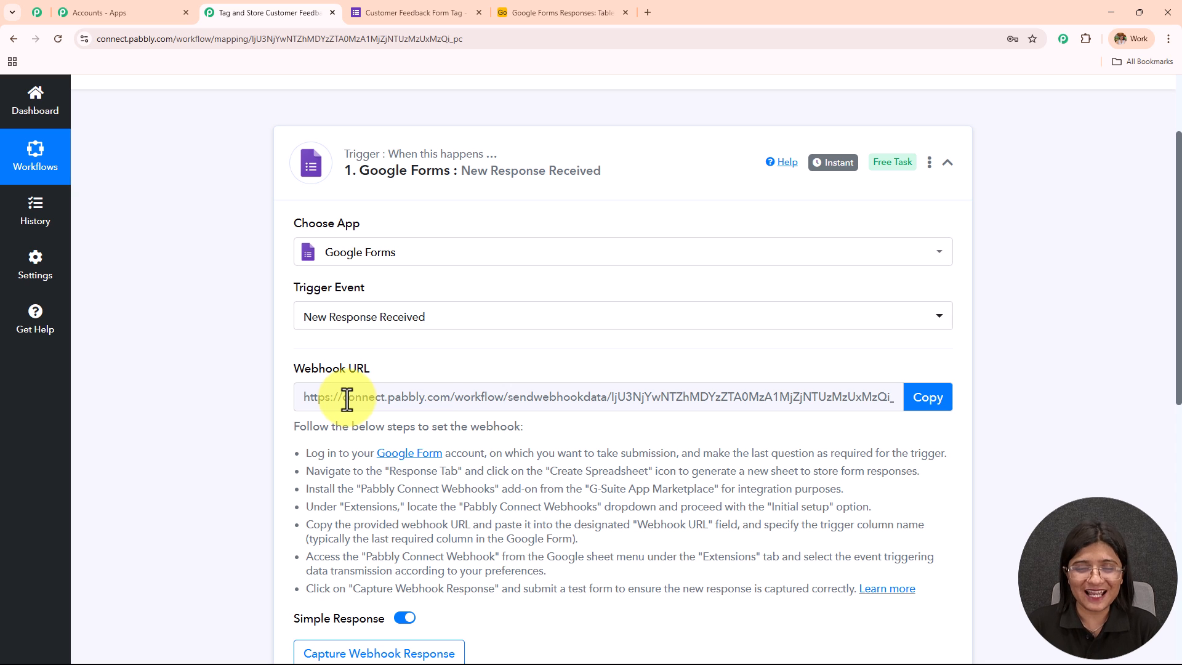
# - Read the instructions for setting up the Google Forms trigger's webhook
pyautogui.scroll(-2, 223, 302)
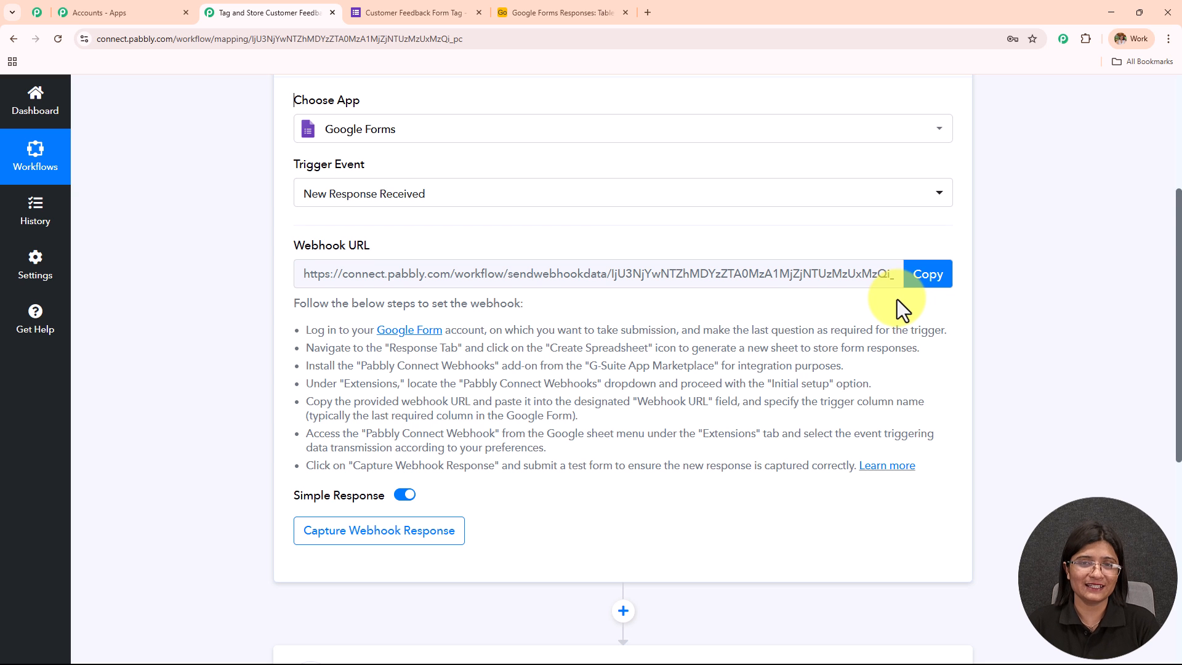
pyautogui.scroll(-2, 896, 301)
pyautogui.moveTo(290, 205); pyautogui.dragTo(763, 385)
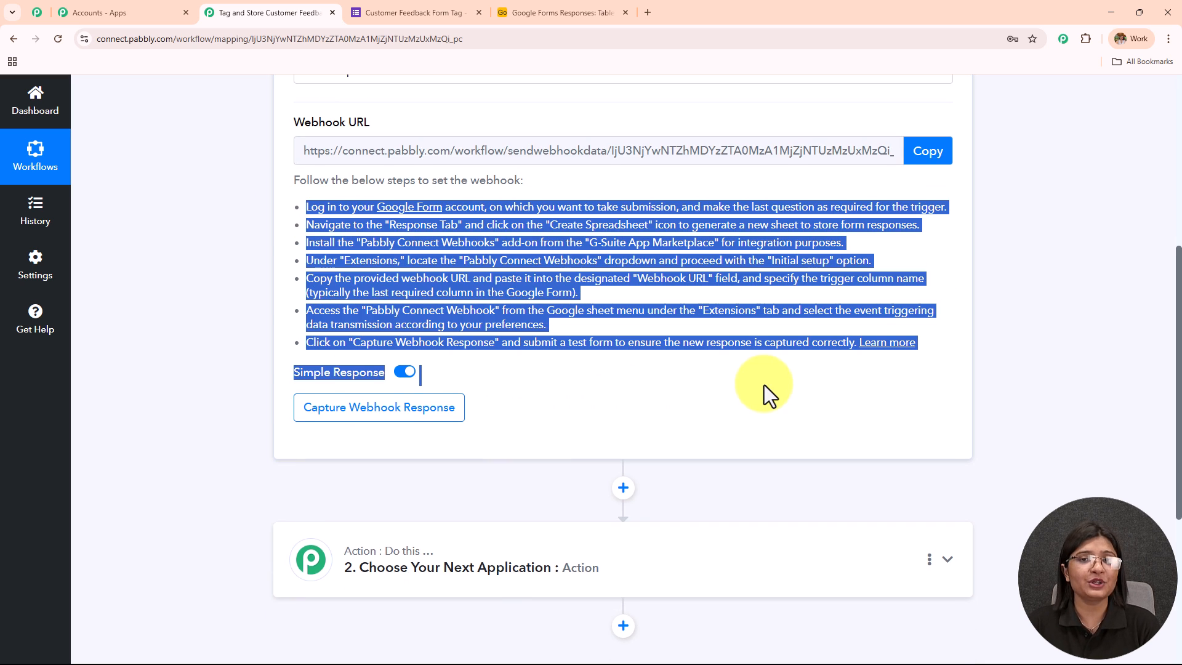
# - Review the Customer Feedback Form's questions and compare them with the column headers of the Airtable Google Forms Responses base
pyautogui.scroll(2, 708, 385)
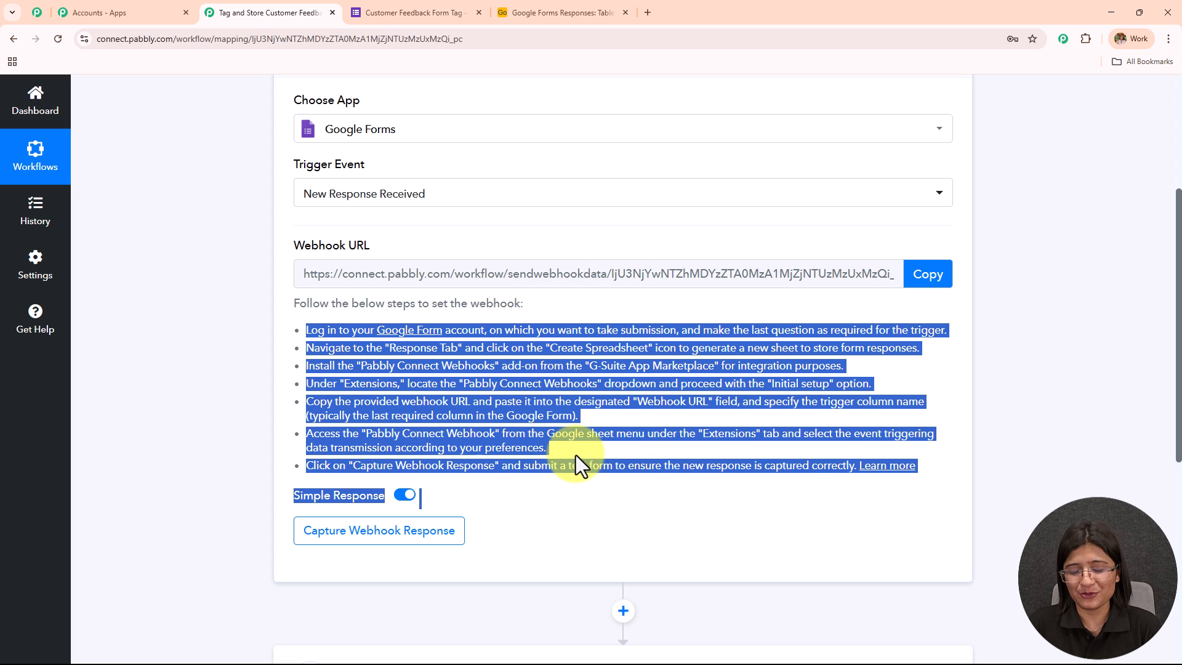
pyautogui.click(425, 19)
pyautogui.scroll(8, 587, 358)
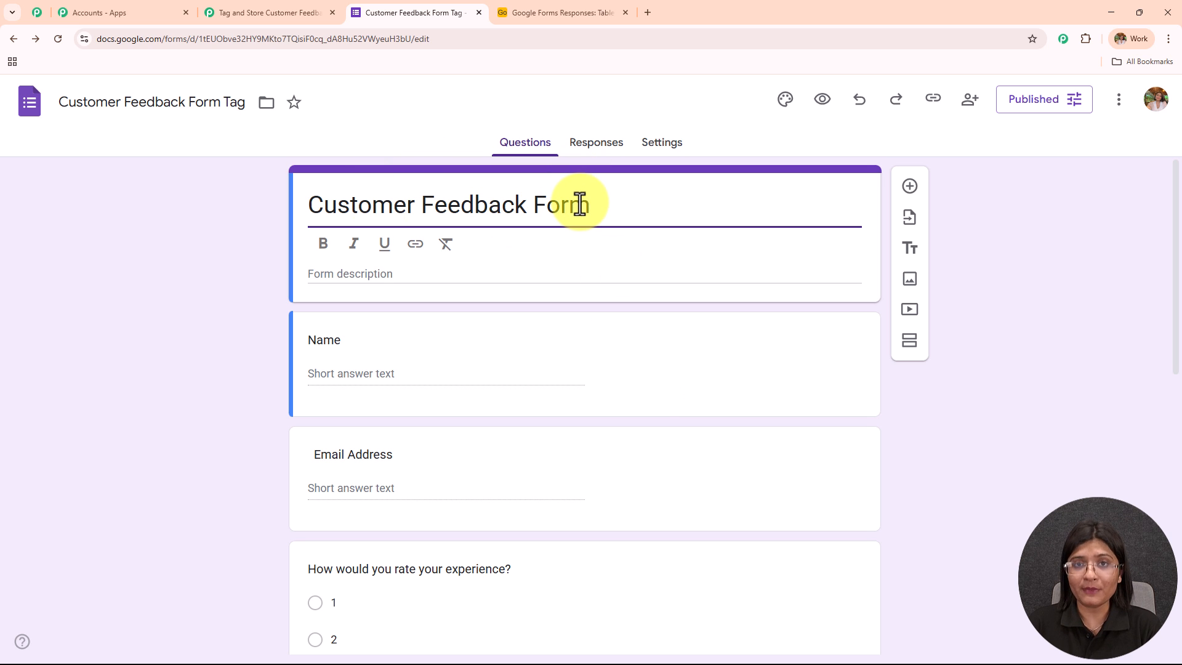
pyautogui.scroll(-3, 580, 204)
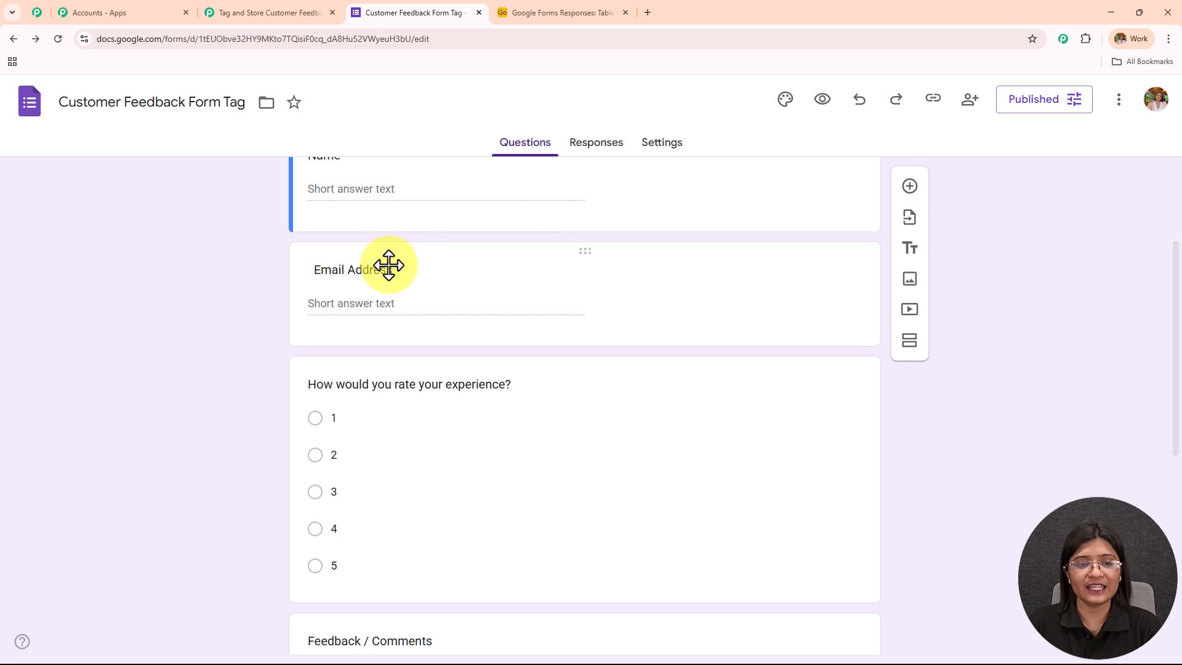
pyautogui.scroll(-6, 276, 441)
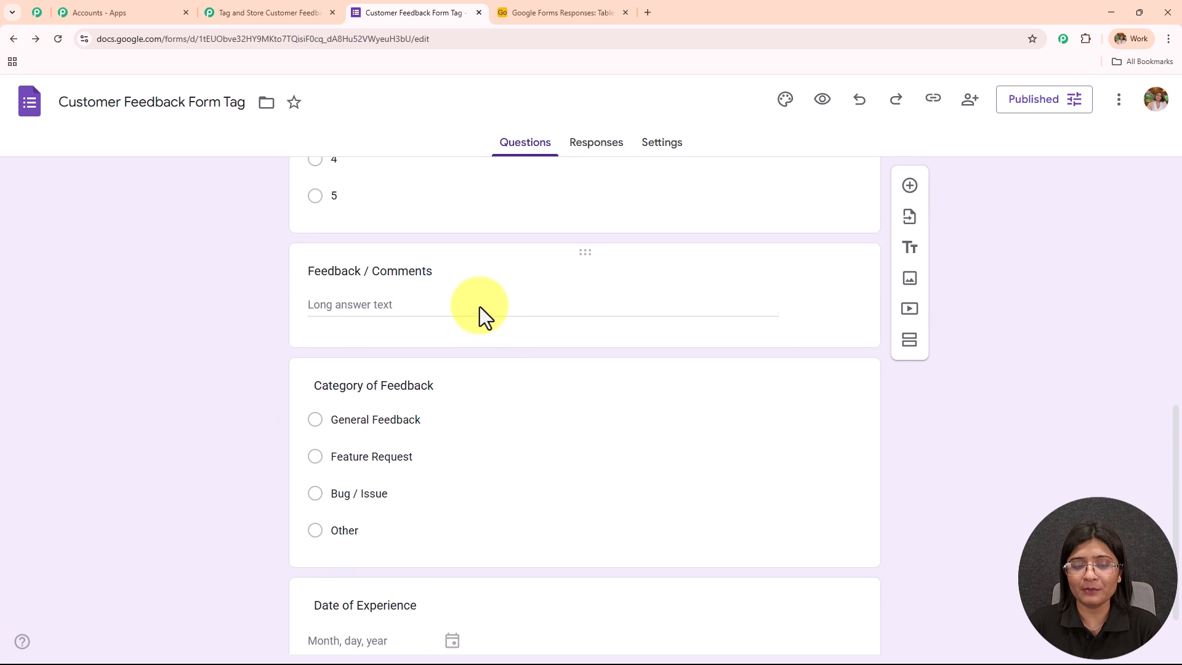
pyautogui.scroll(-1, 480, 316)
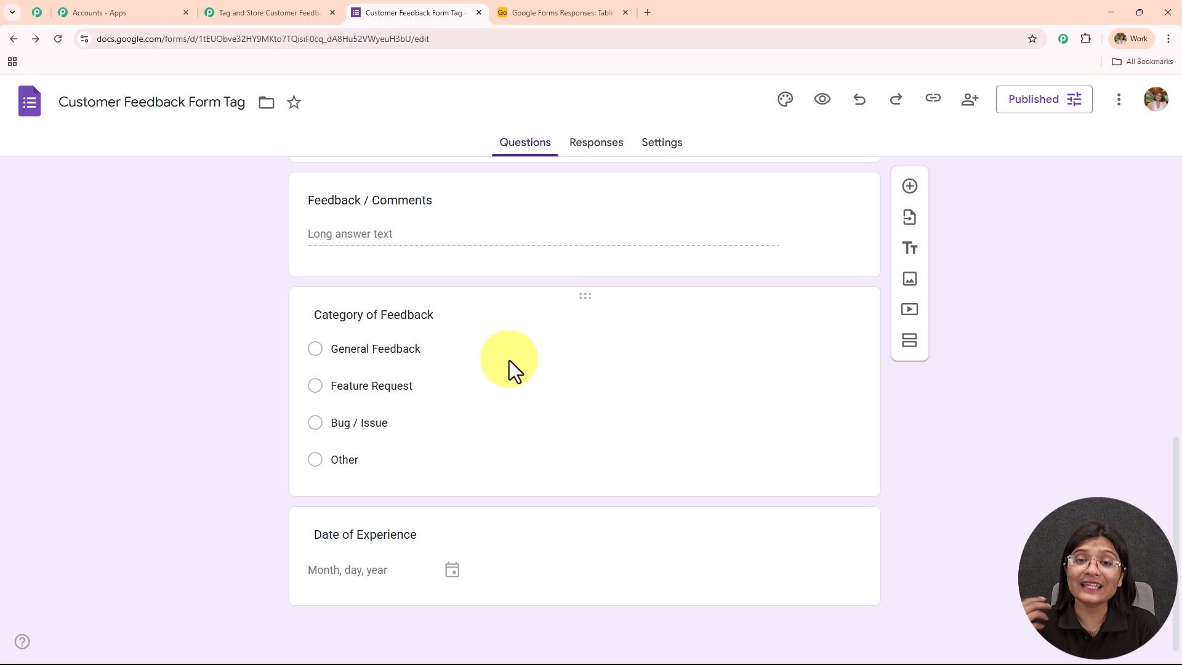
pyautogui.click(579, 11)
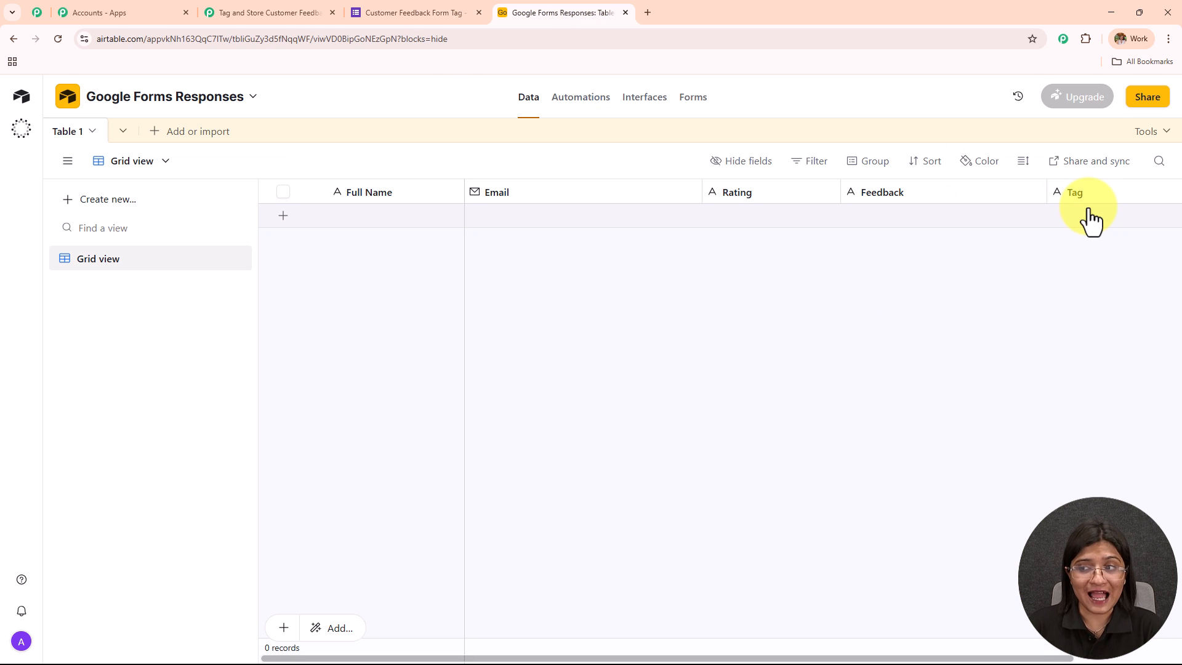
pyautogui.click(406, 12)
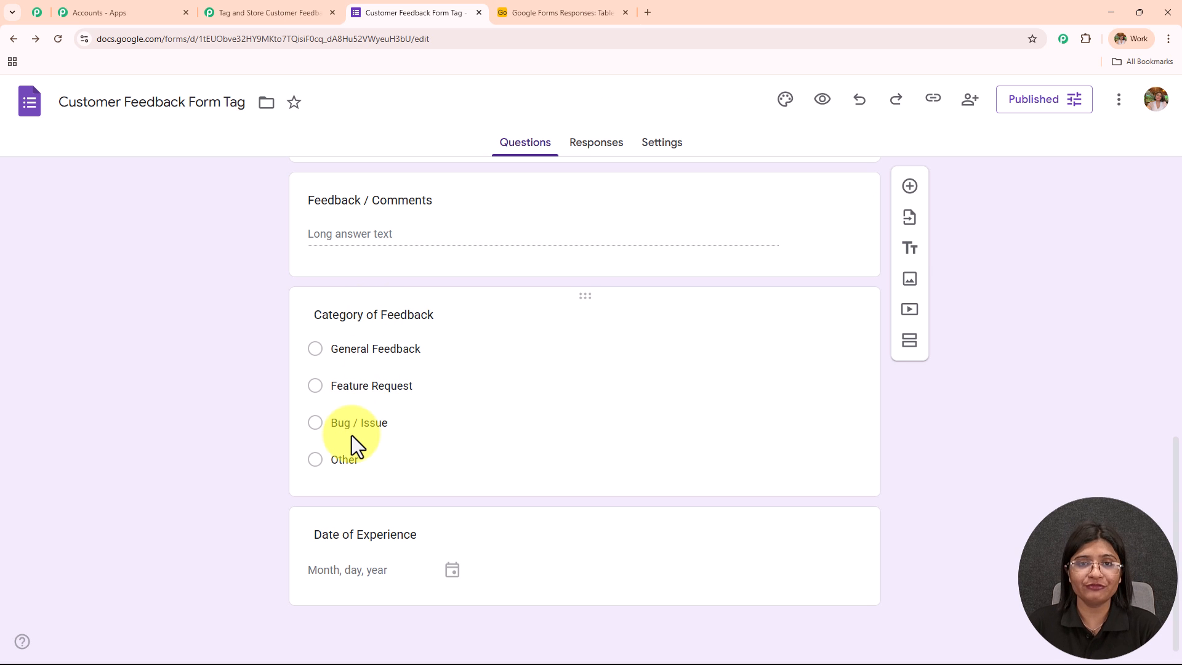
pyautogui.click(530, 12)
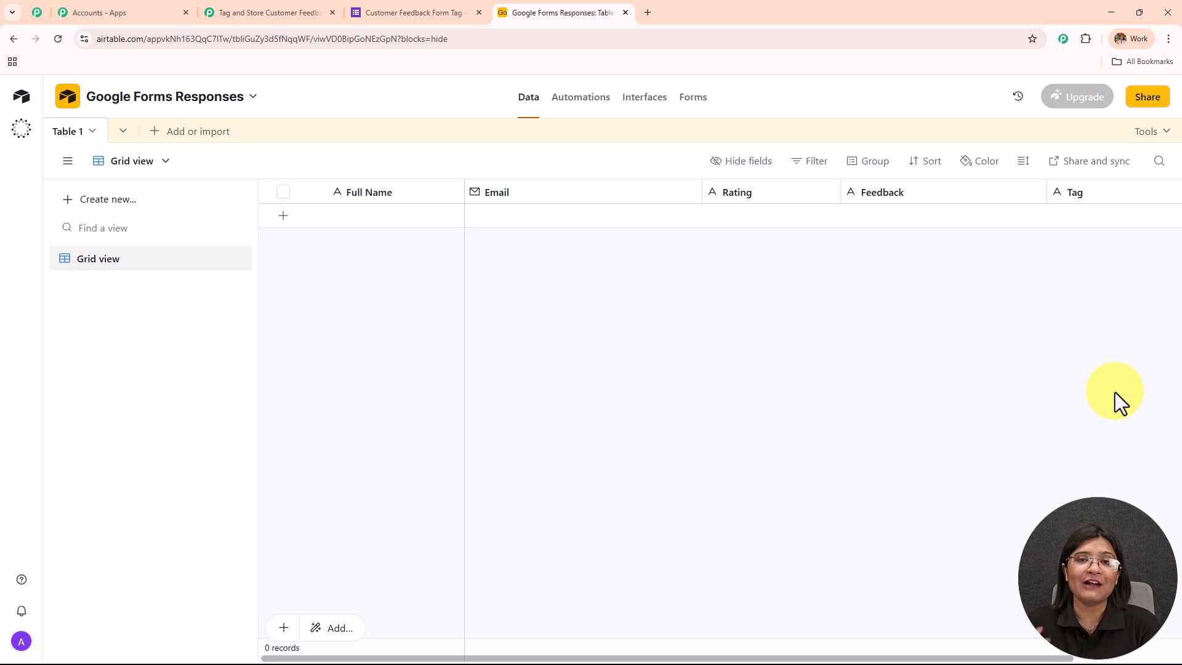
pyautogui.click(406, 11)
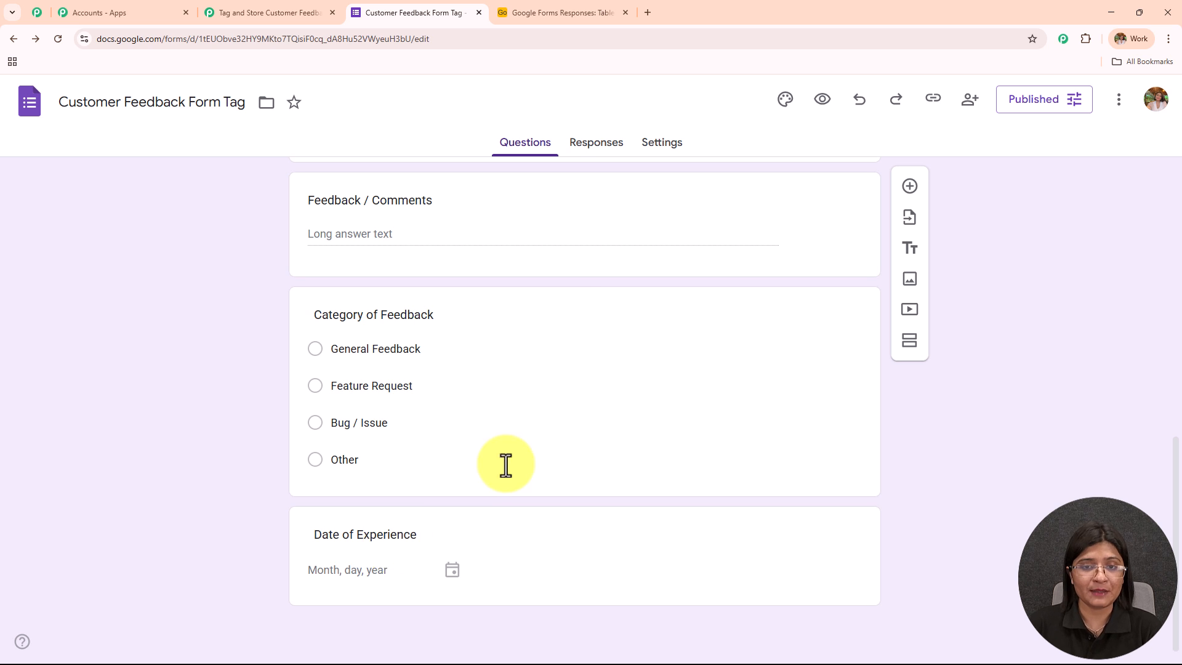
pyautogui.scroll(10, 502, 459)
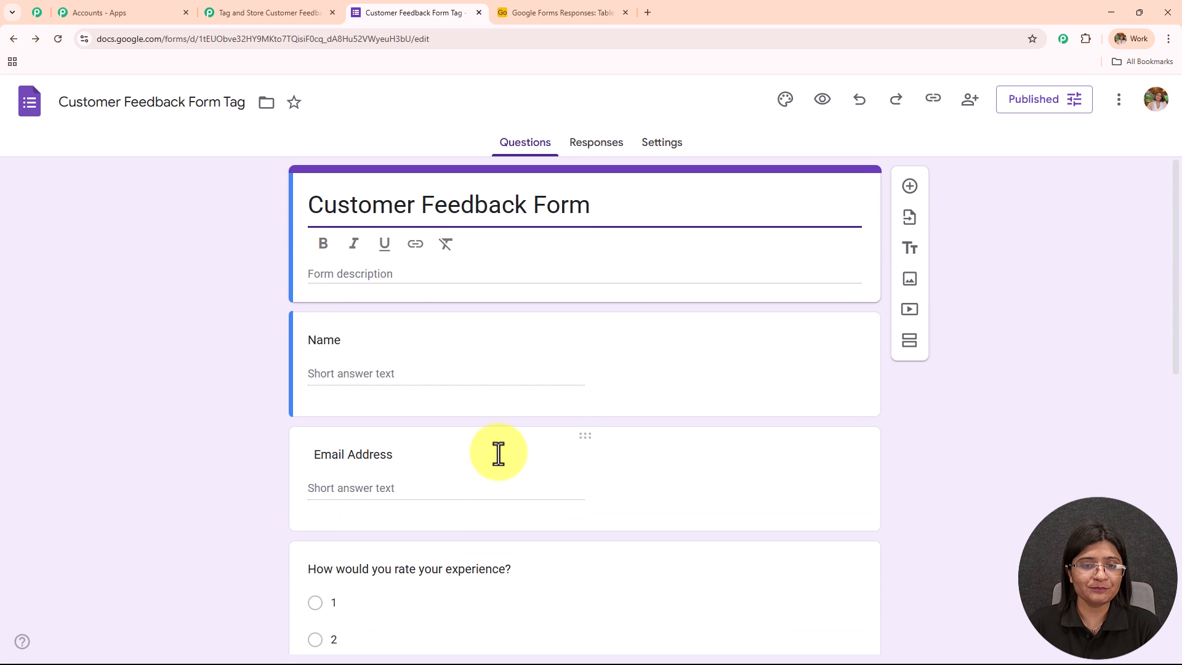
pyautogui.scroll(-2, 499, 453)
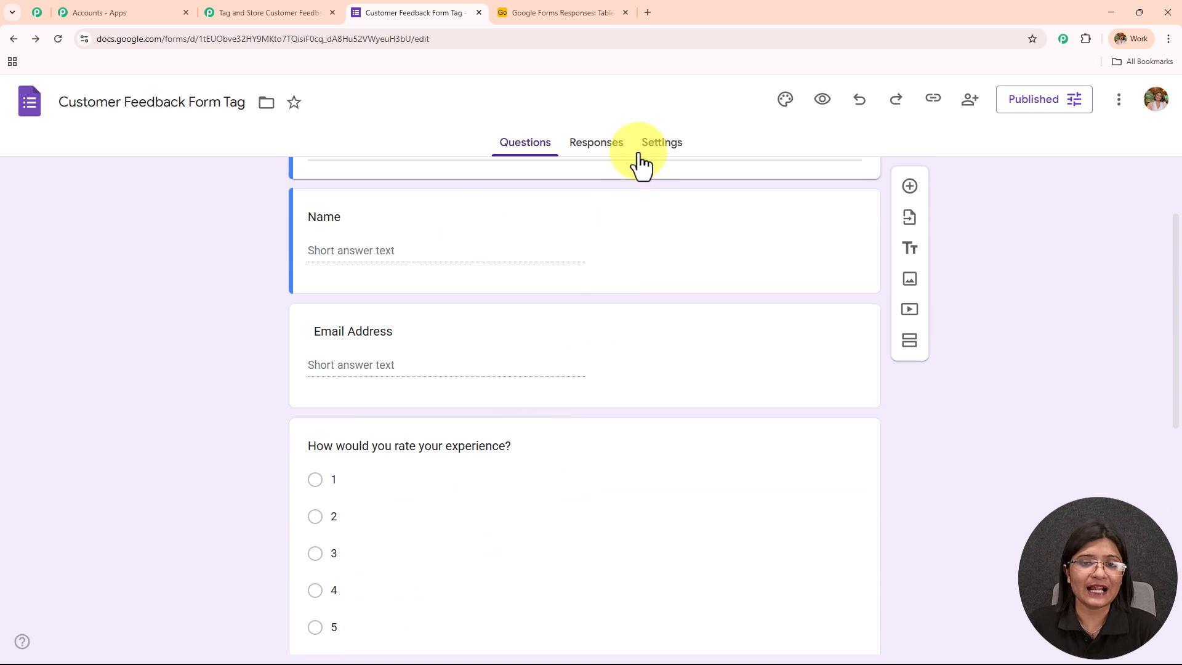
# - Open the Customer Feedback Form's linked response spreadsheet in Google Sheets
pyautogui.click(592, 148)
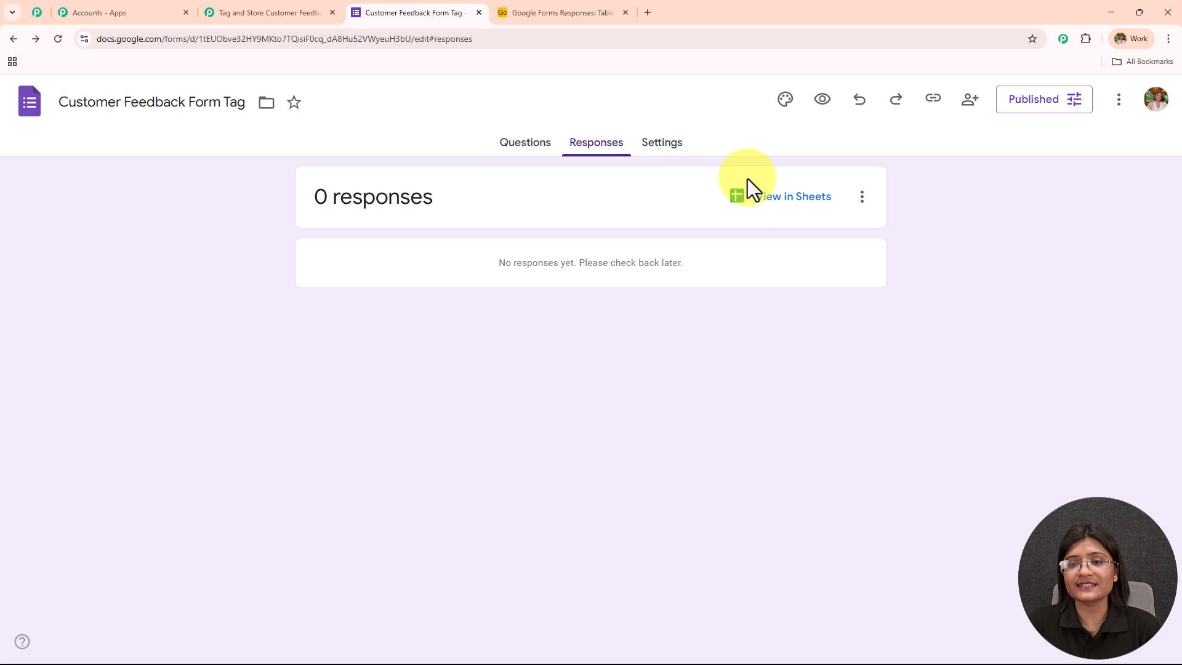
pyautogui.click(757, 203)
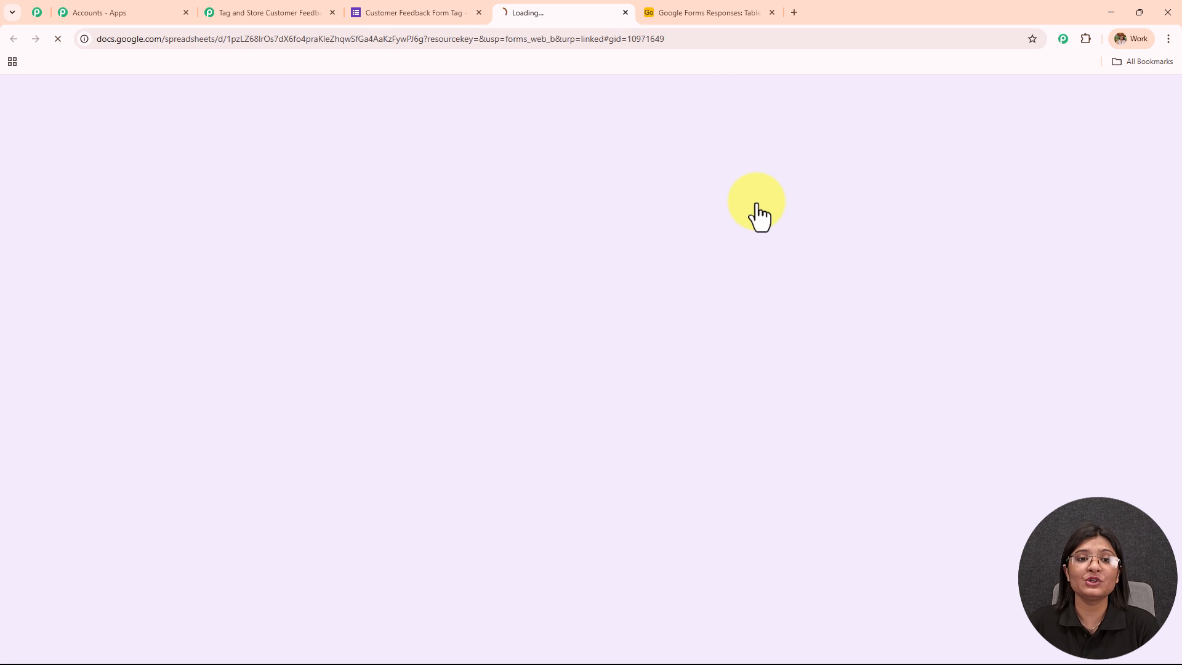
pyautogui.click(683, 11)
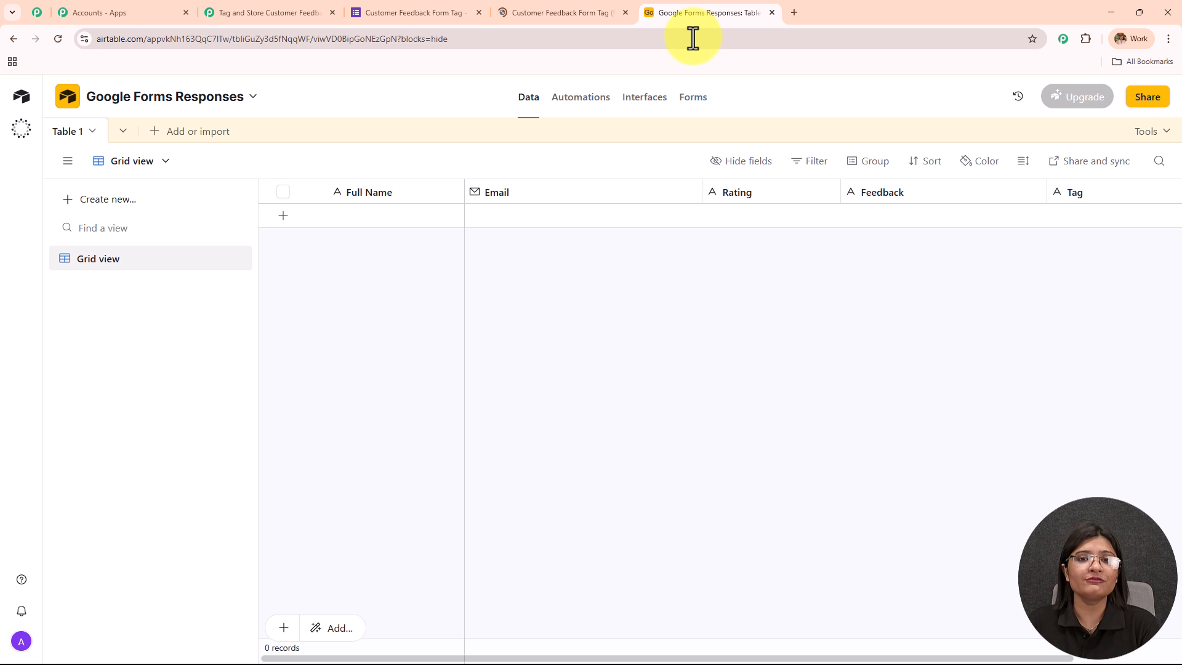
pyautogui.click(563, 17)
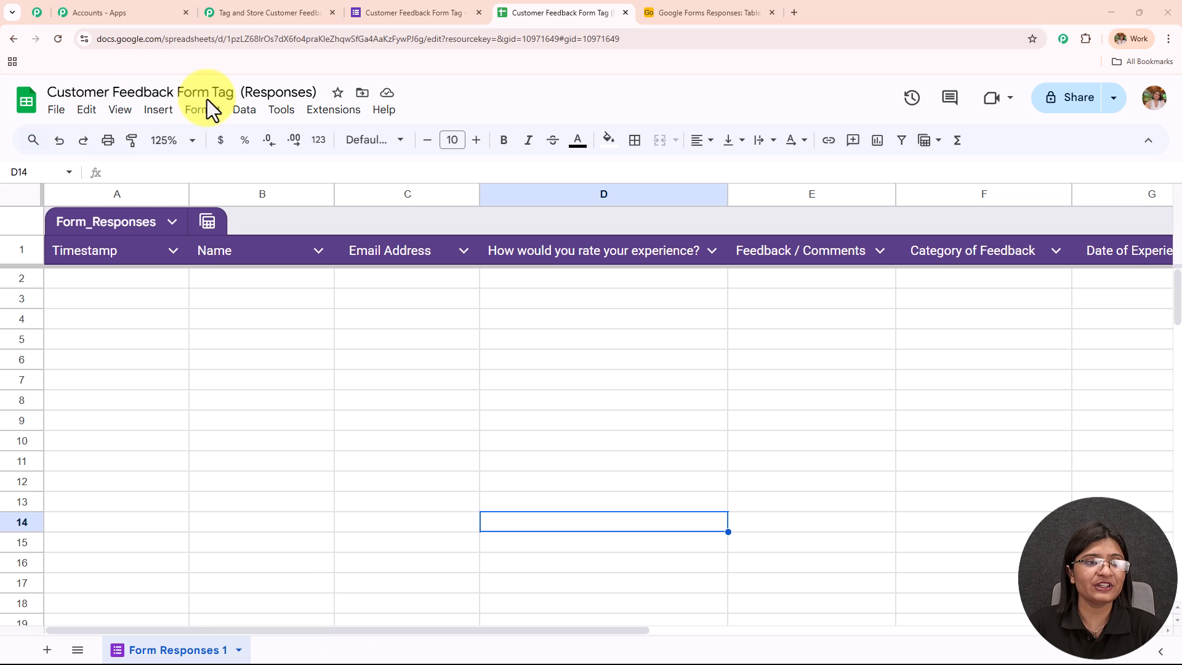
# - Compare the feedback form's questions with the column headers of the linked responses spreadsheet
pyautogui.click(384, 16)
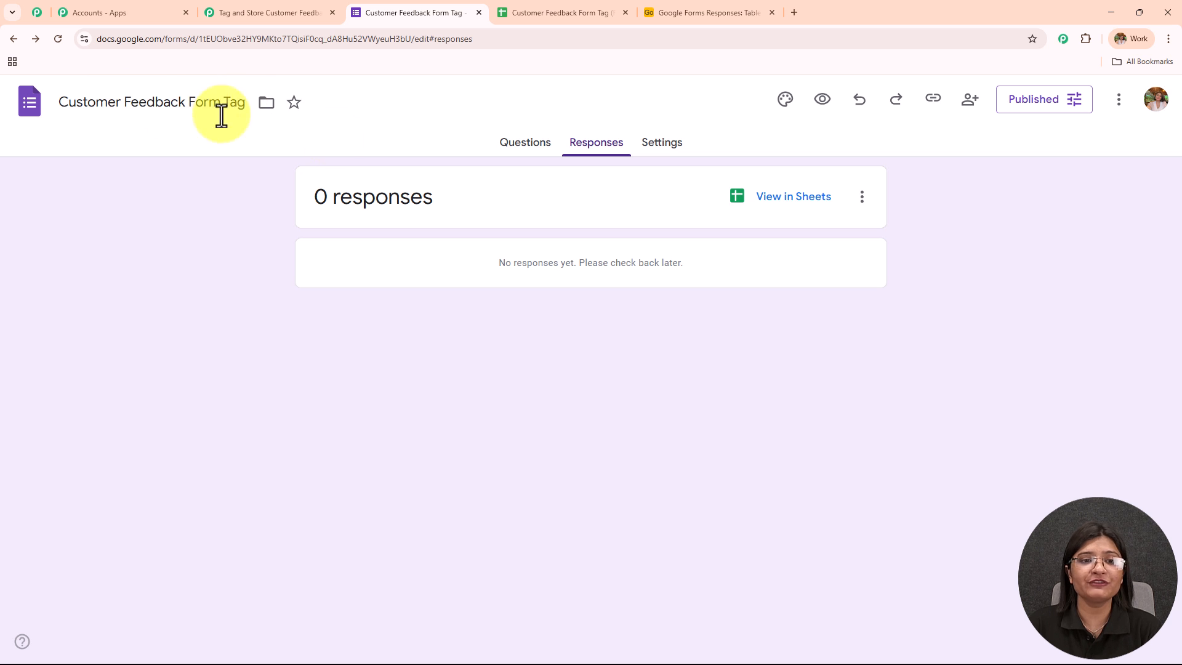
pyautogui.click(528, 146)
pyautogui.scroll(-9, 507, 478)
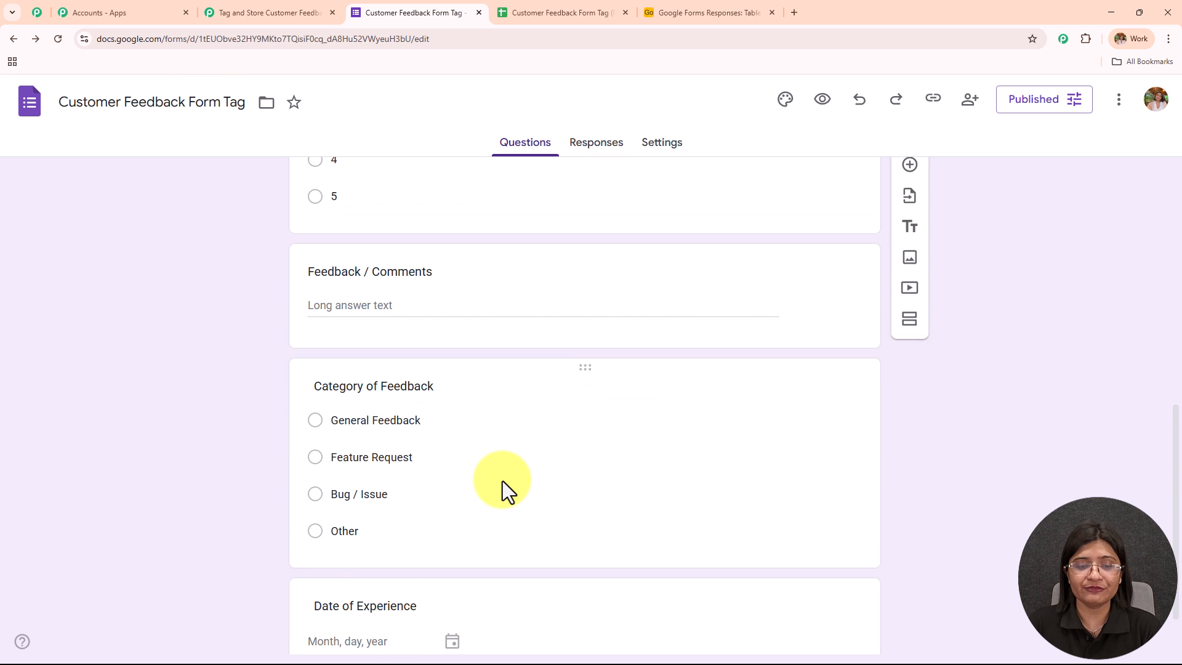
pyautogui.scroll(10, 493, 473)
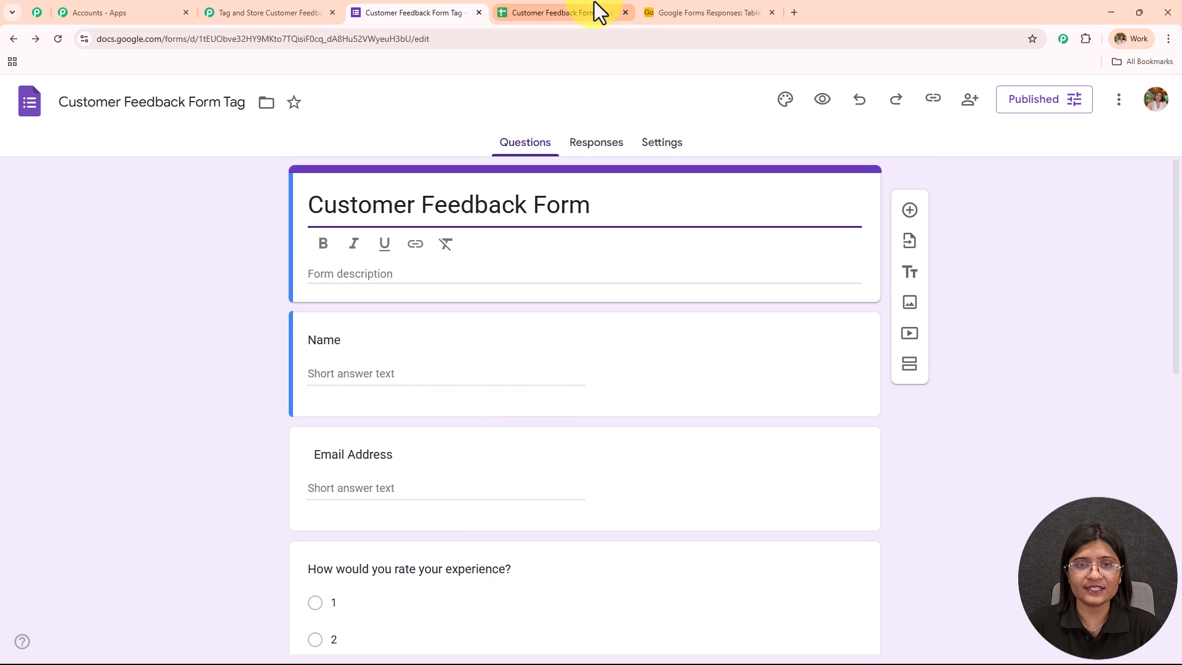
pyautogui.click(596, 13)
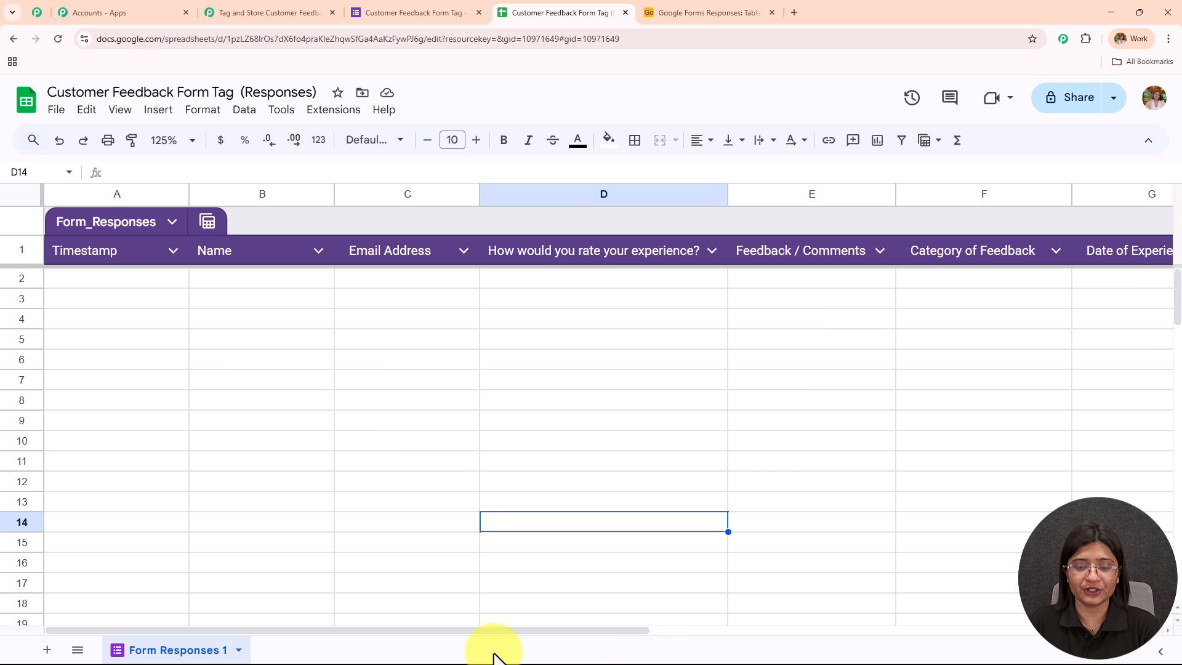
pyautogui.moveTo(503, 633); pyautogui.dragTo(307, 643)
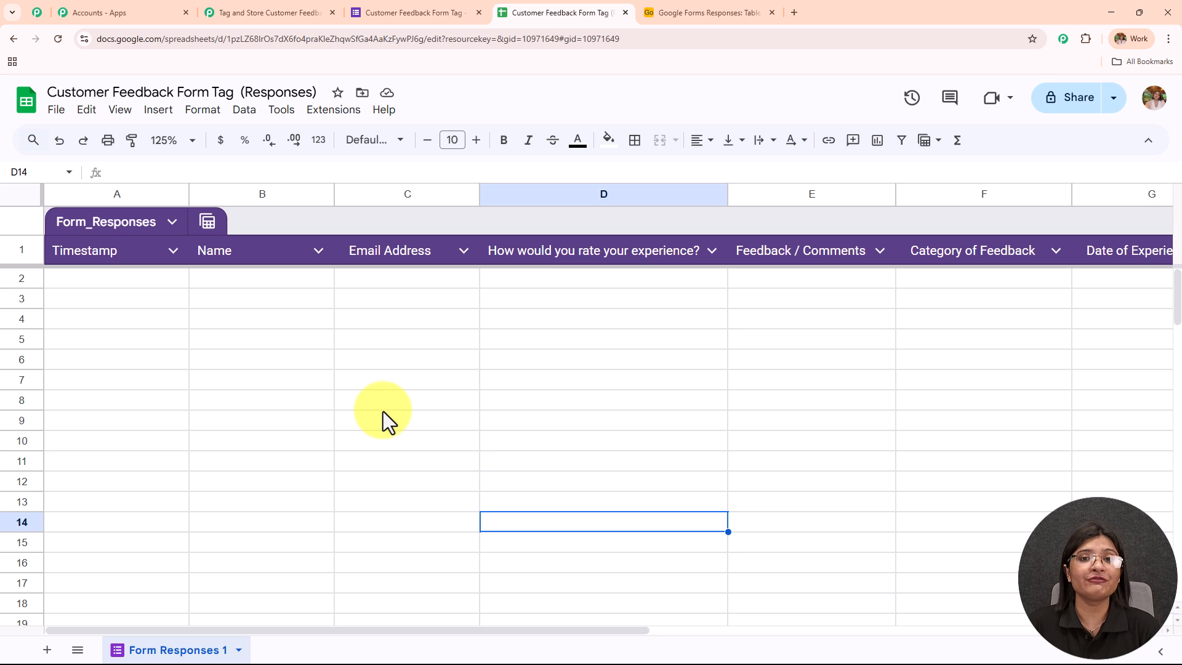
# - Copy the Customer Feedback Form's responder link and open the live form in a new browser tab
pyautogui.click(429, 11)
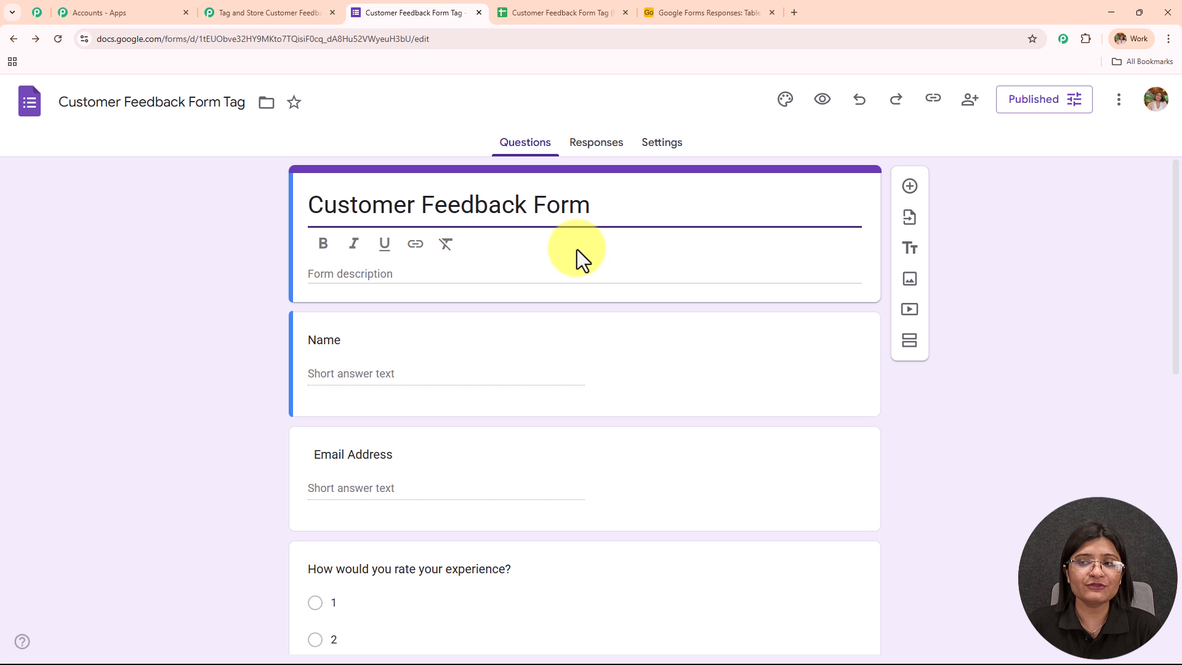
pyautogui.click(933, 100)
pyautogui.click(1135, 197)
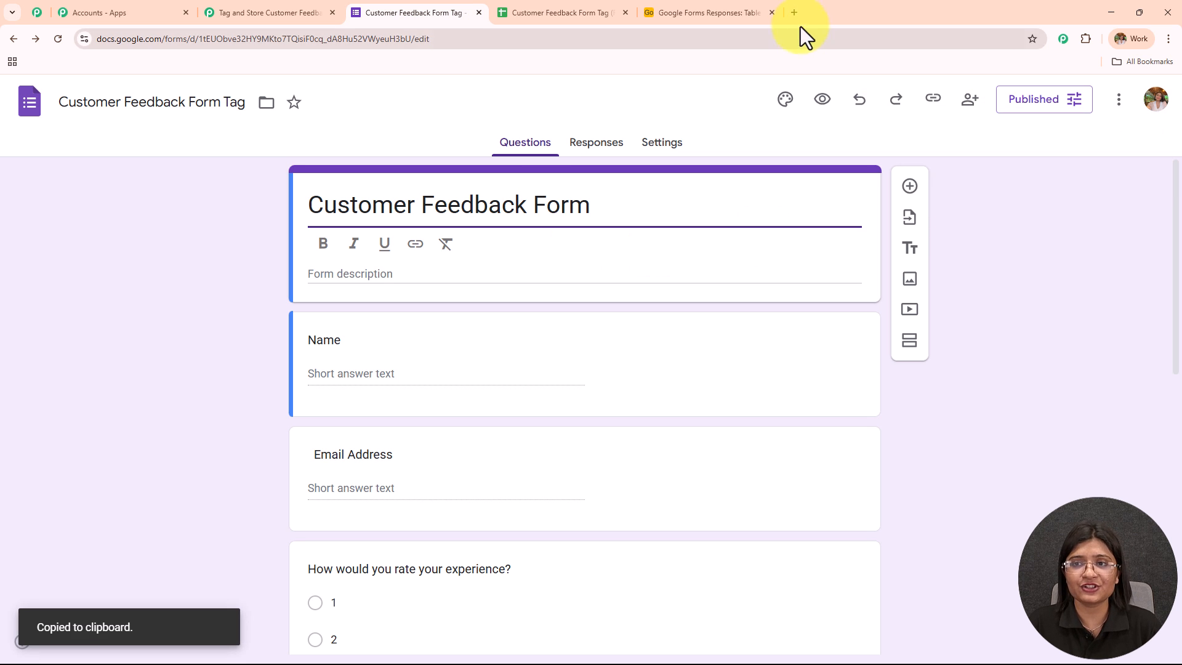
pyautogui.click(794, 12)
pyautogui.hotkey('ctrl', 'v')
pyautogui.press('Return')
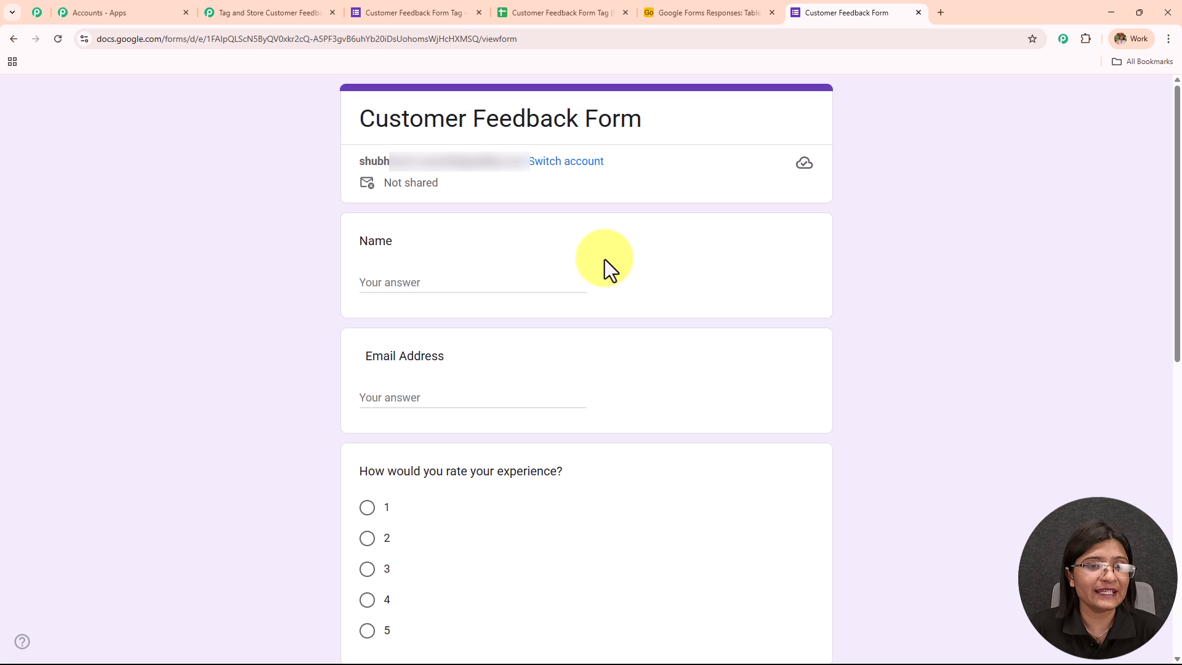
# - Enter "Current User" as the name in the feedback form and fill in the respondent's email address
pyautogui.scroll(-2, 528, 403)
pyautogui.click(433, 155)
pyautogui.write('Current User')
pyautogui.click(439, 270)
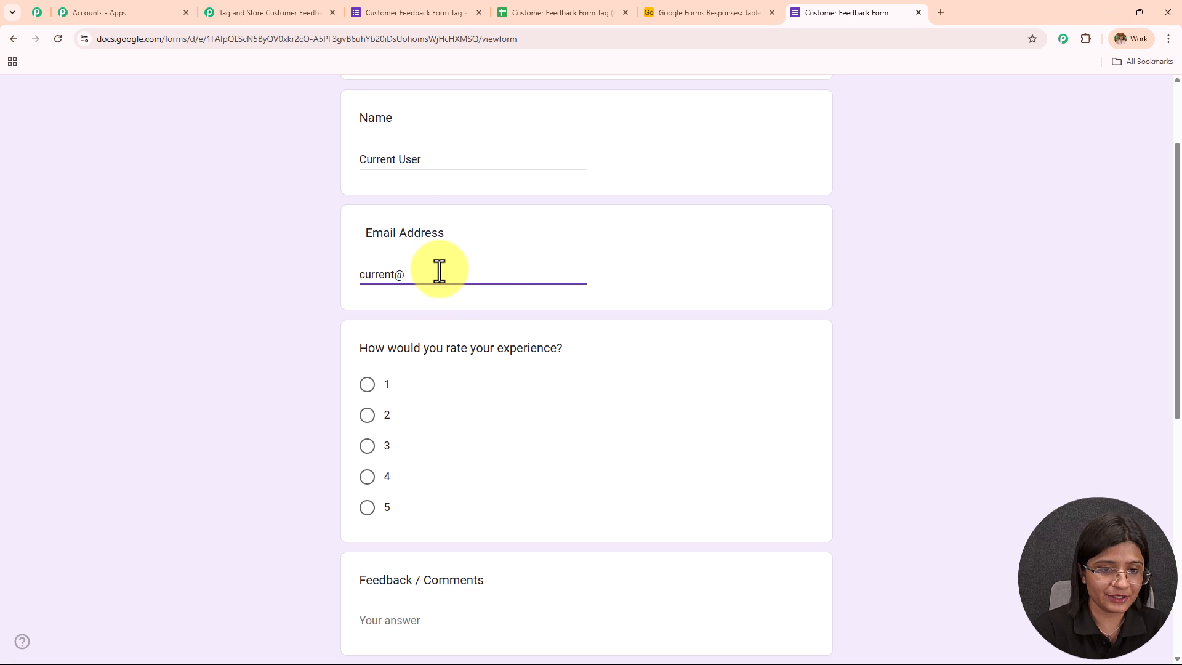
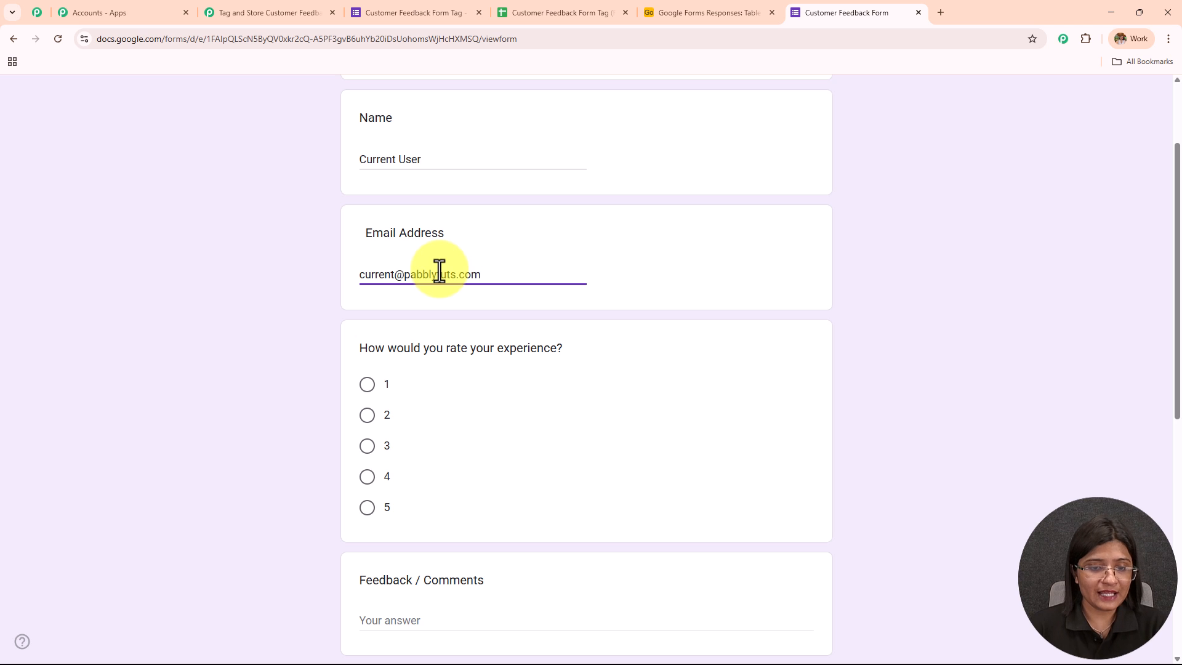
# - Rate the experience 5 and enter "Liked your service and products" as the feedback comment
pyautogui.scroll(-2, 439, 271)
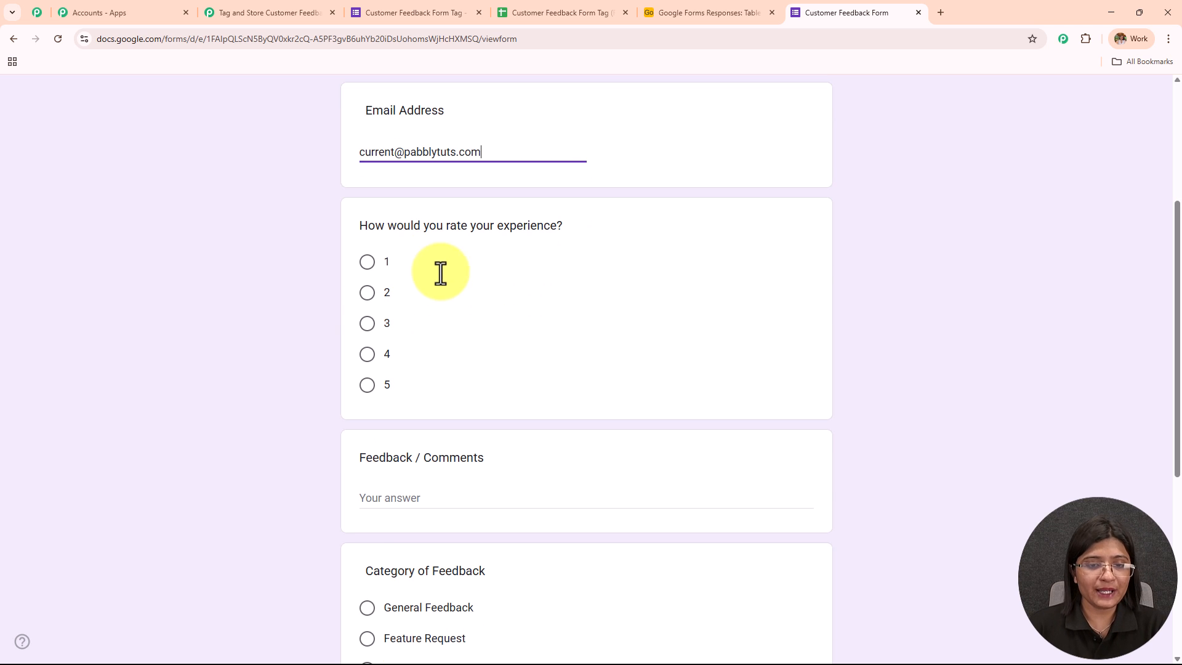
pyautogui.click(366, 386)
pyautogui.scroll(-3, 554, 299)
pyautogui.click(482, 348)
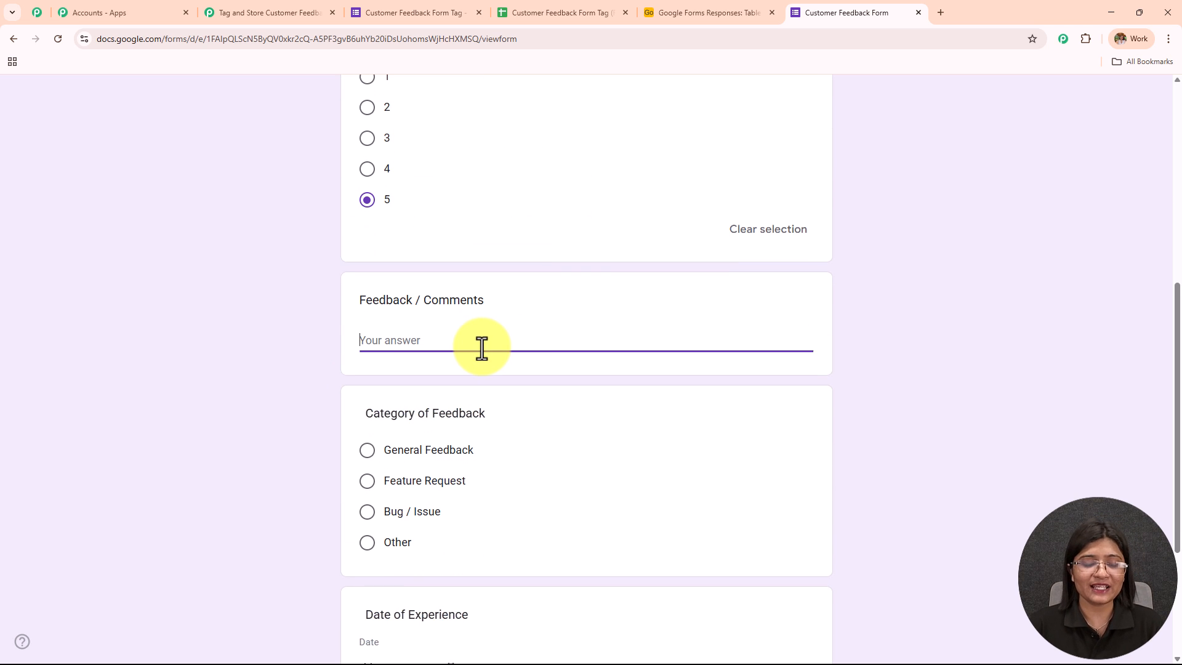
pyautogui.write('Liked y')
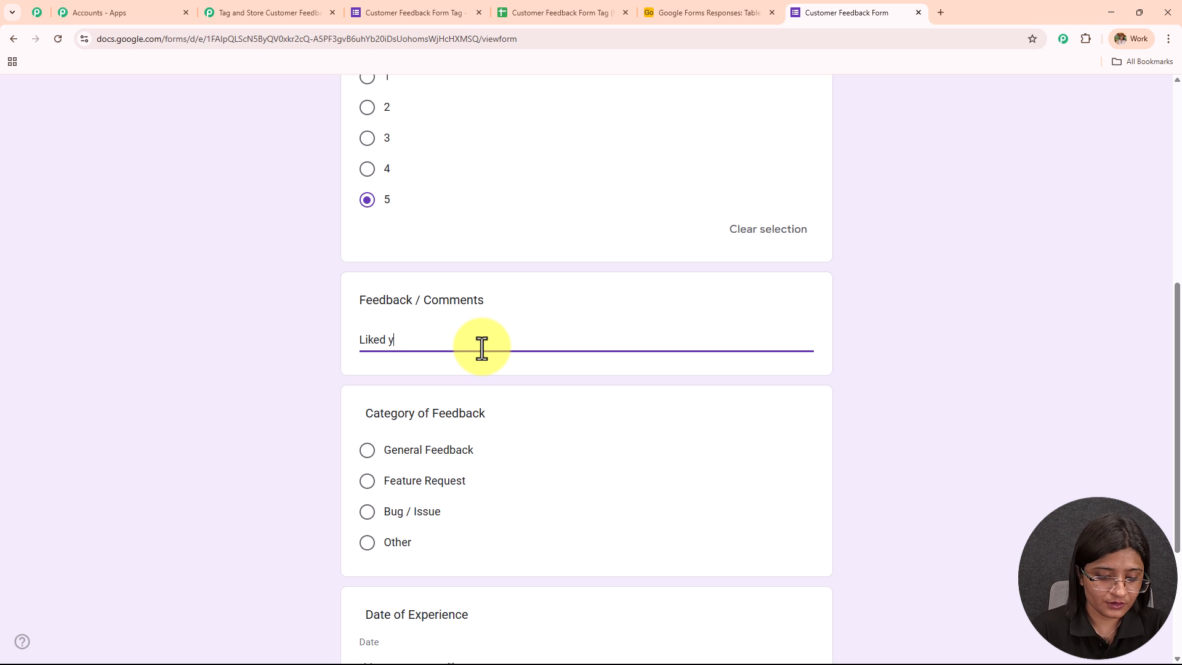
pyautogui.write('our service and products')
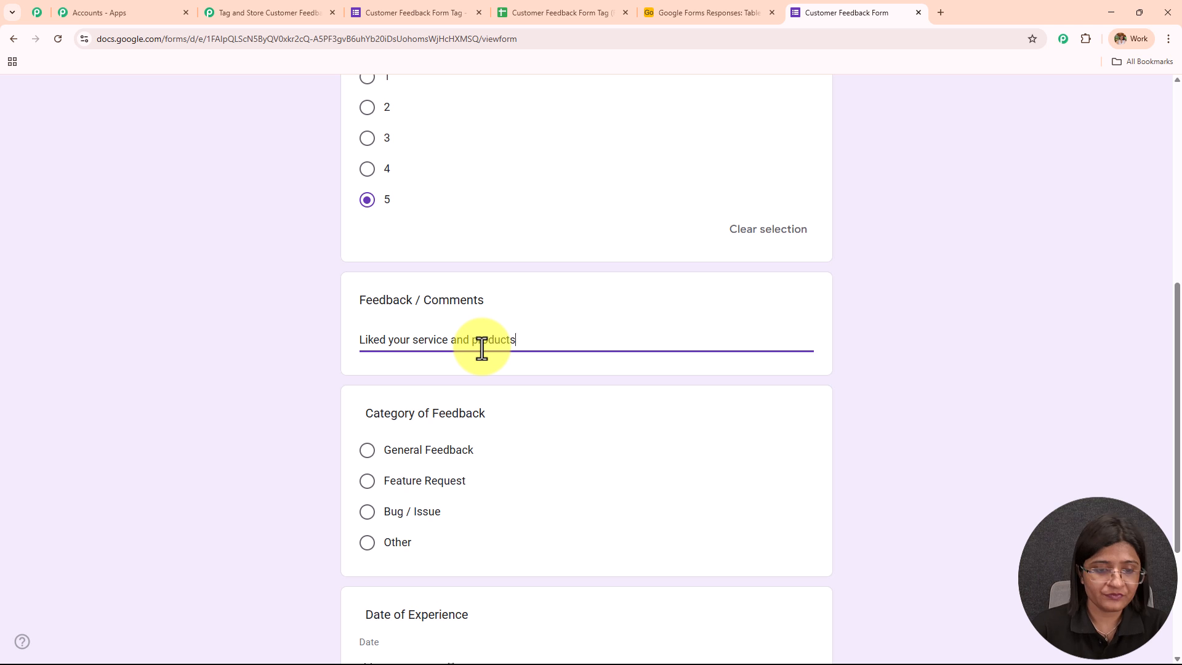
# - Choose General Feedback as the feedback category and set the date of experience to 18-08-2025
pyautogui.scroll(-3, 482, 348)
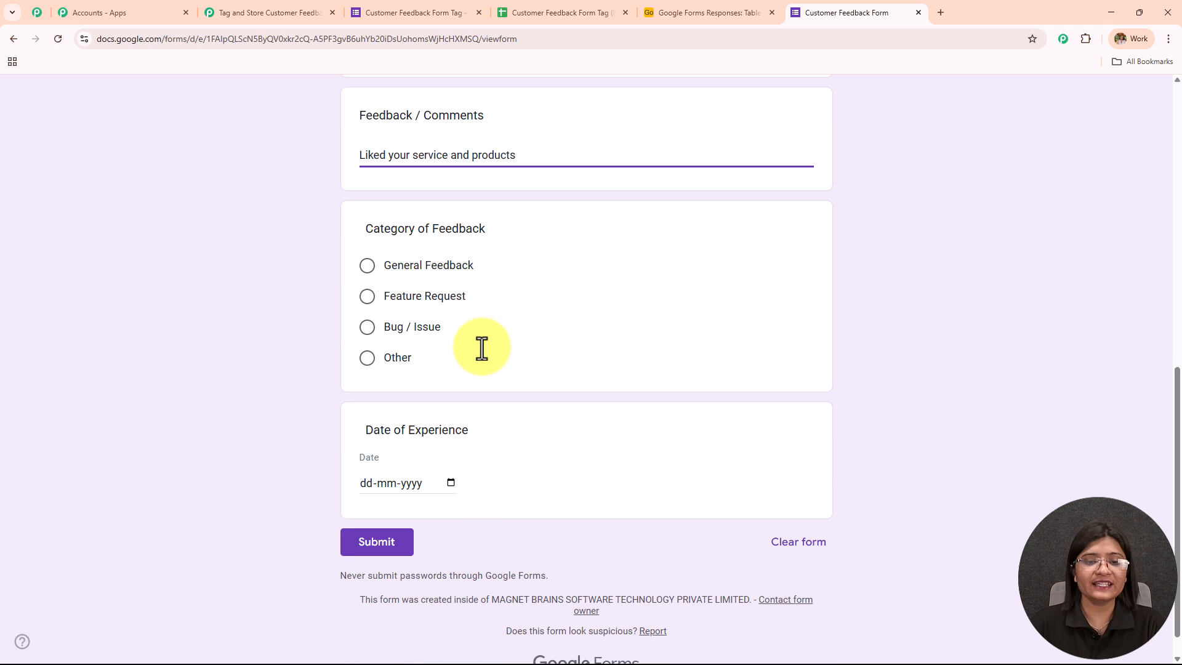
pyautogui.click(367, 266)
pyautogui.scroll(-1, 444, 375)
pyautogui.click(450, 449)
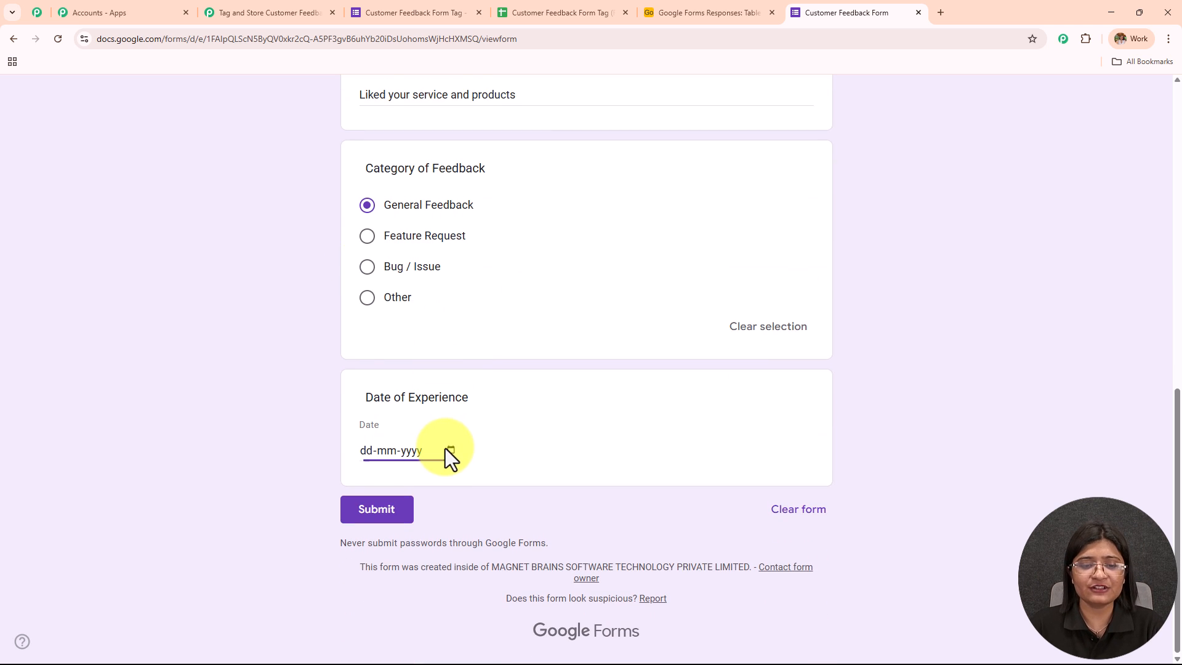
pyautogui.click(400, 357)
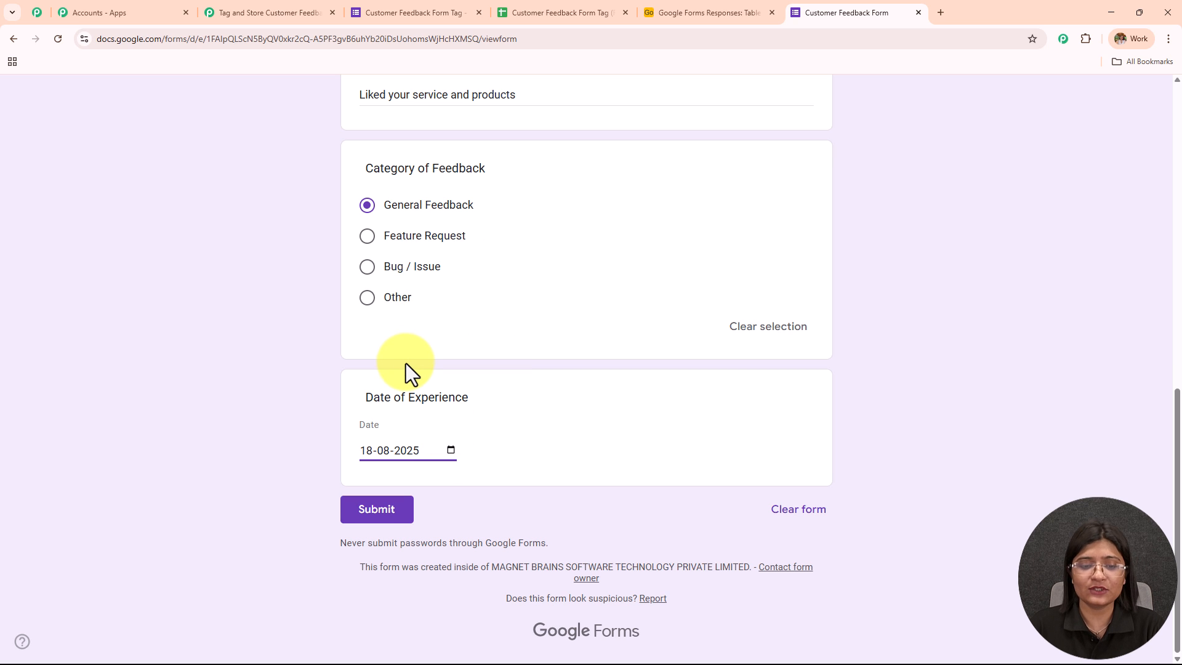
# - Submit the test response and check its row in the form's responses spreadsheet
pyautogui.click(410, 514)
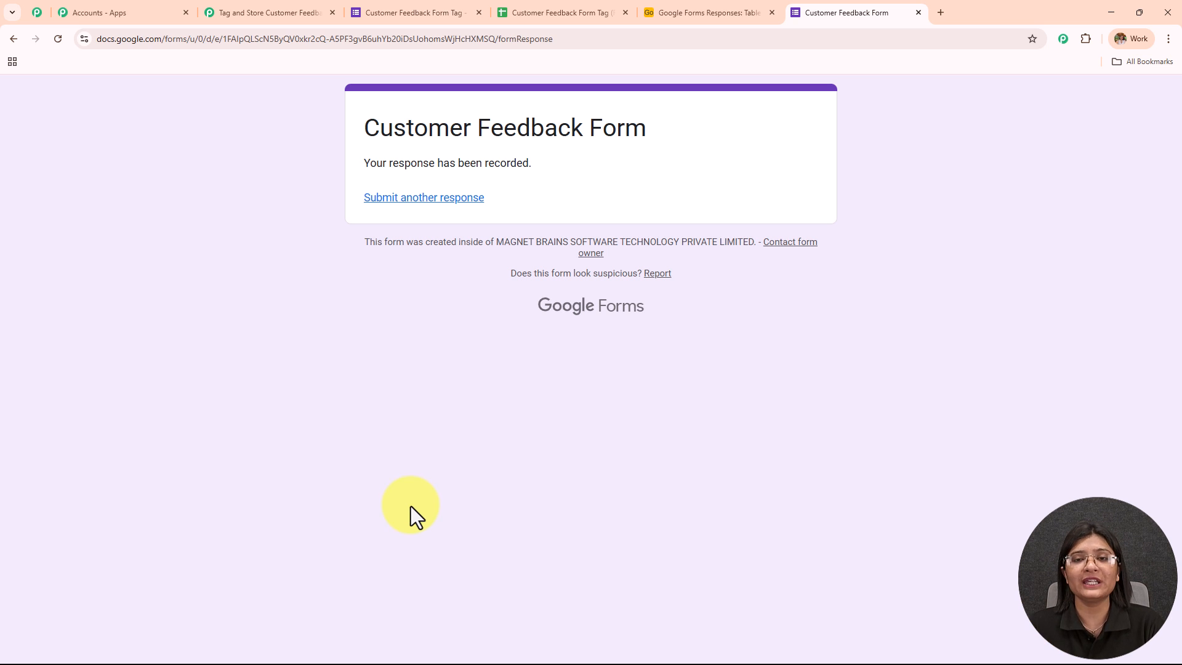
pyautogui.click(538, 12)
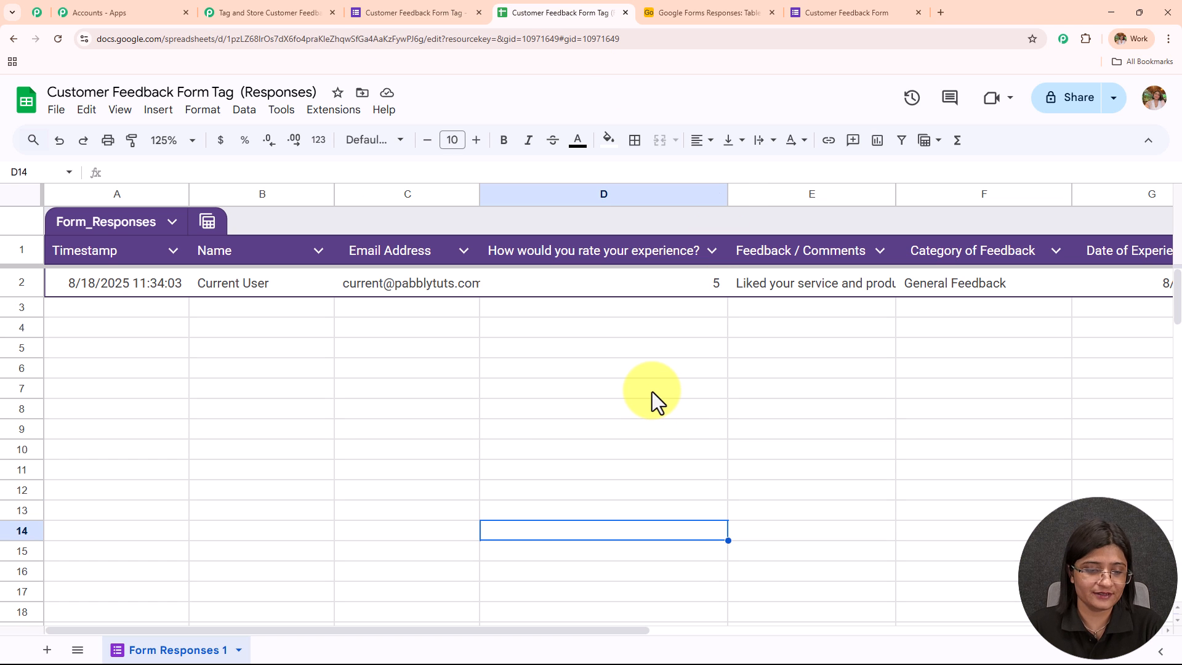
pyautogui.click(304, 495)
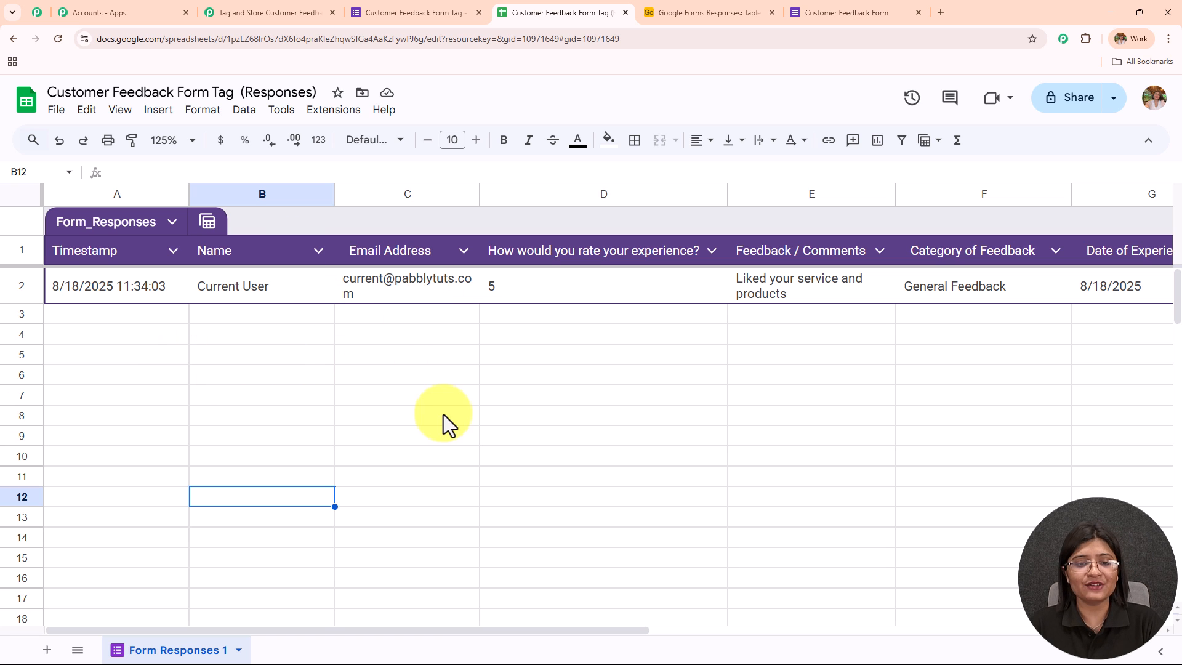
# - Review the test response's remaining columns through Date of Experience, and consult the webhook setup instructions in the Pabbly Connect workflow
pyautogui.moveTo(446, 629); pyautogui.dragTo(540, 643)
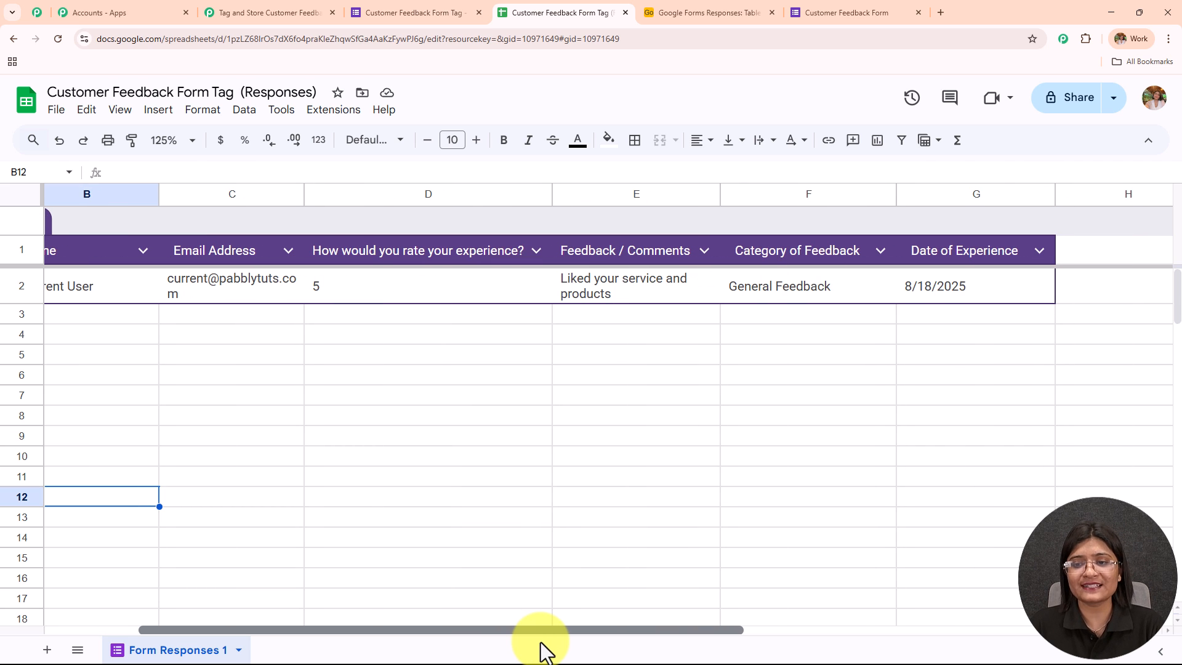
pyautogui.moveTo(541, 644); pyautogui.dragTo(659, 639)
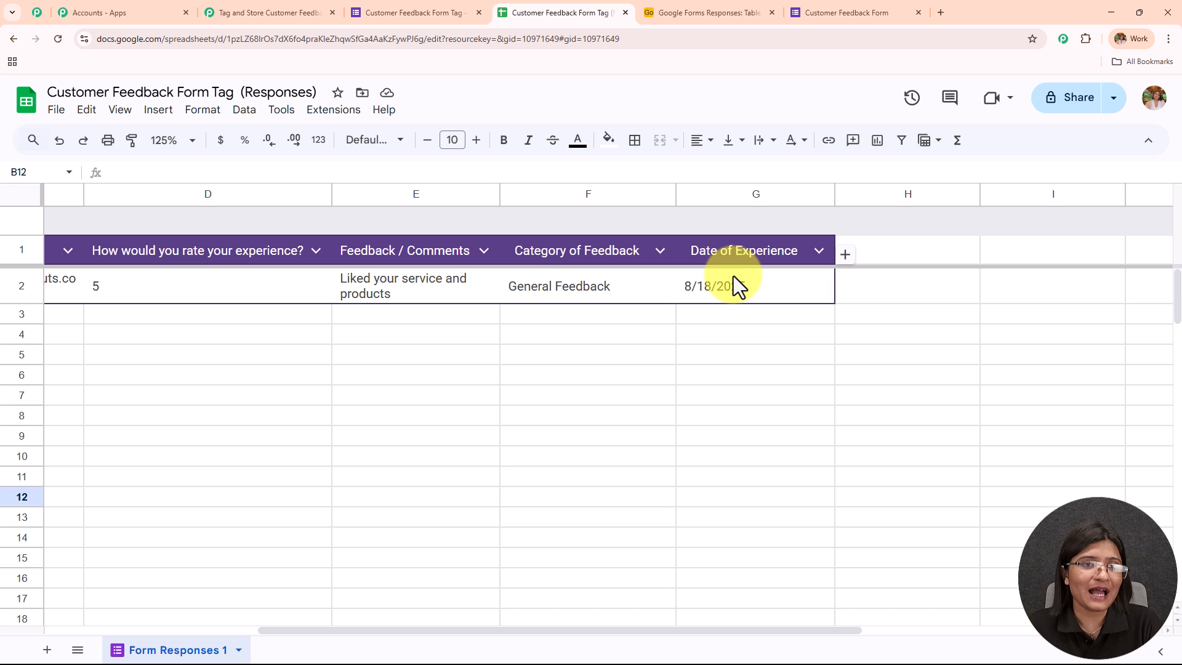
pyautogui.click(218, 11)
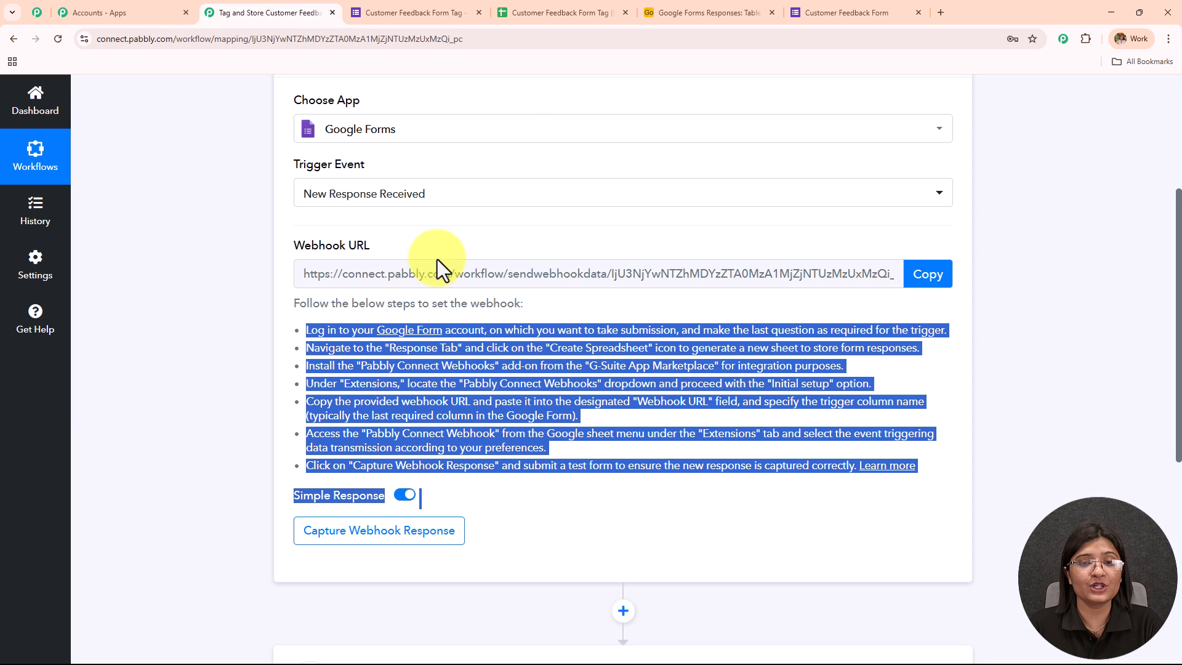
pyautogui.click(554, 12)
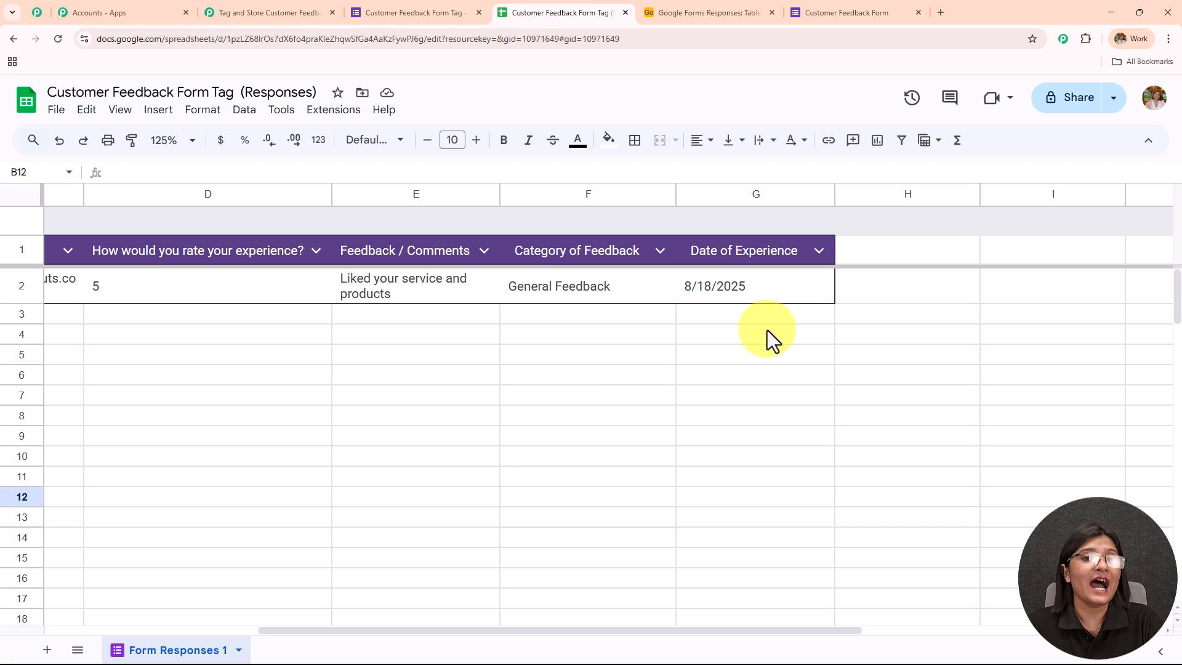
pyautogui.click(246, 2)
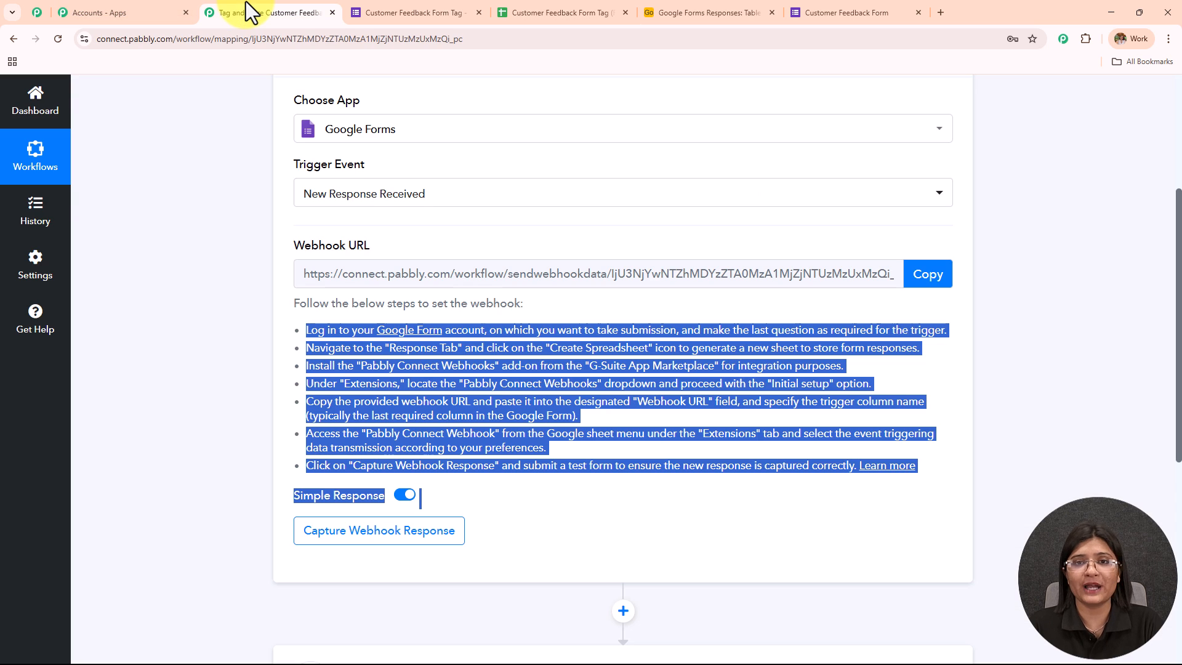
pyautogui.click(563, 14)
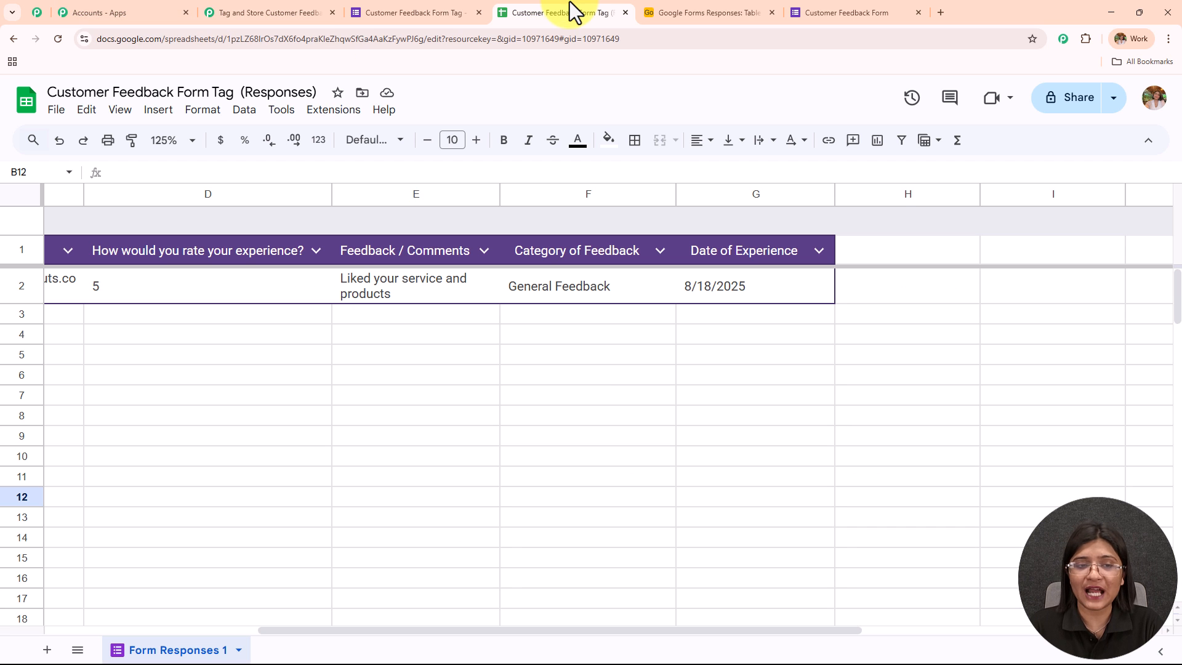
# - Look up the Pabbly Connect Webhooks add-on in the Google Workspace Marketplace to check its installation, and close the marketplace
pyautogui.click(317, 114)
pyautogui.moveTo(345, 139)
pyautogui.click(568, 148)
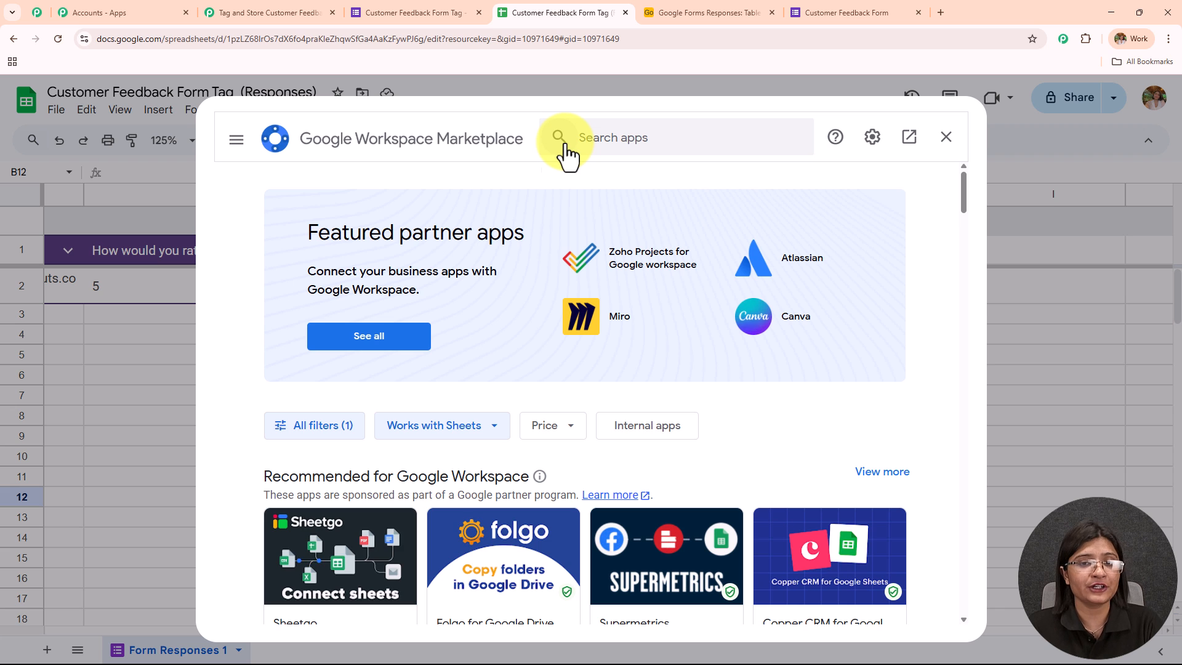
pyautogui.click(609, 142)
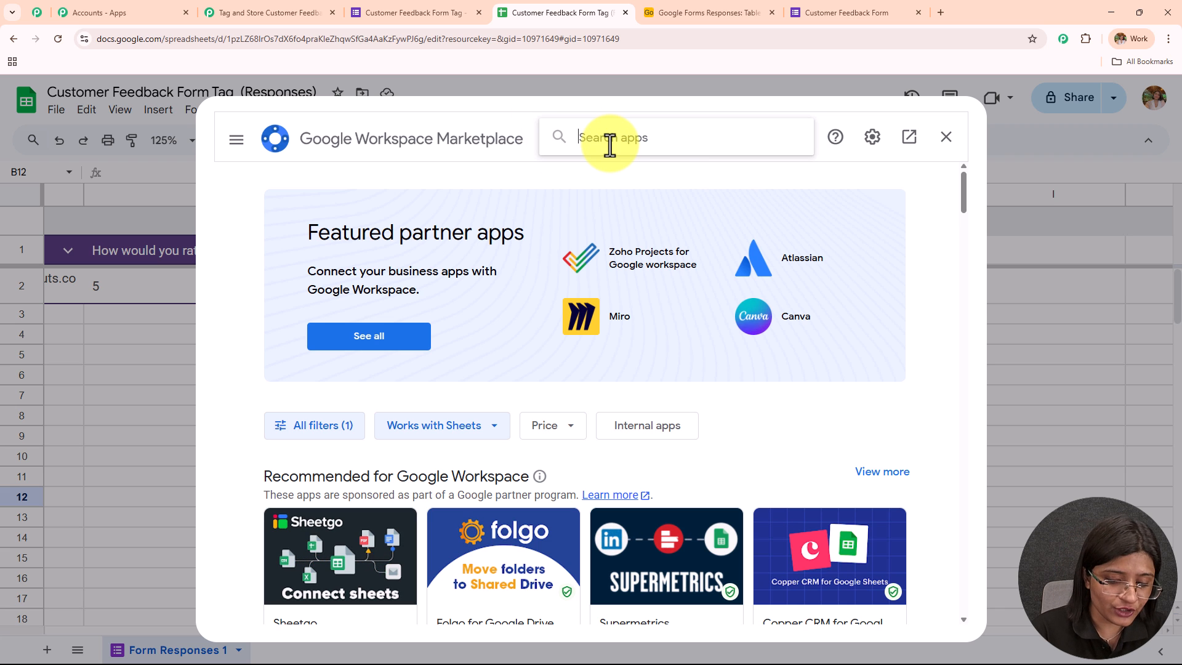
pyautogui.write('Pabbl')
pyautogui.click(622, 155)
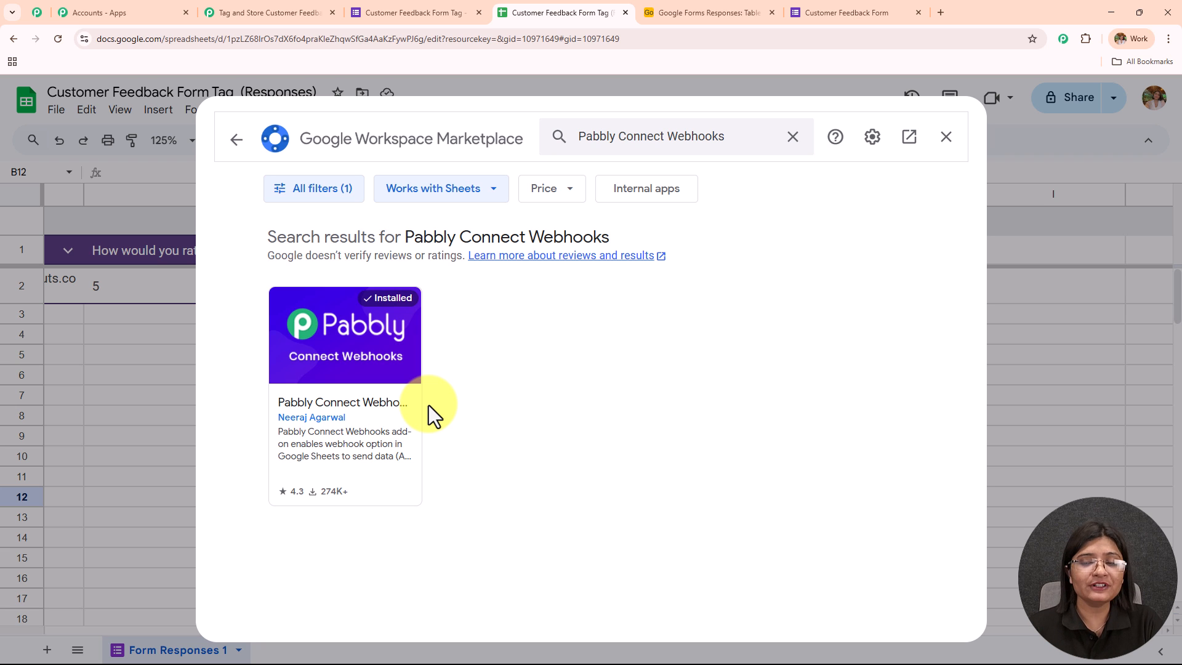
pyautogui.click(946, 137)
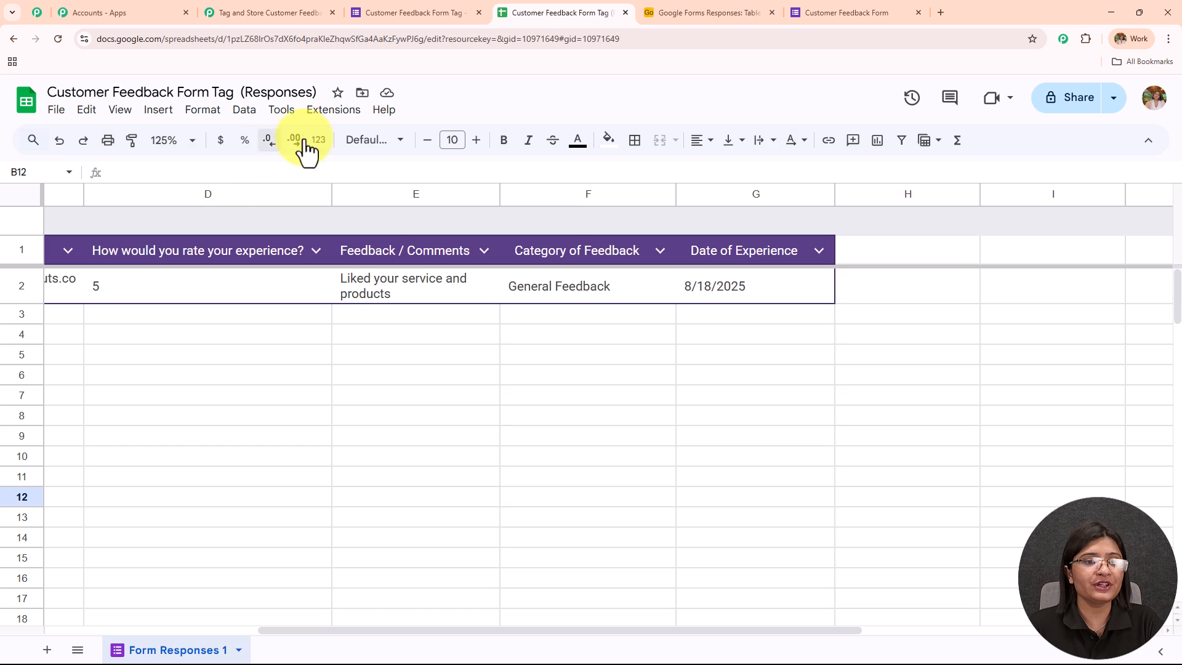
# - Open the Pabbly Connect Webhooks initial setup for the responses sheet and fill in the webhook URL copied from the workflow's Google Forms trigger
pyautogui.click(333, 110)
pyautogui.moveTo(382, 285)
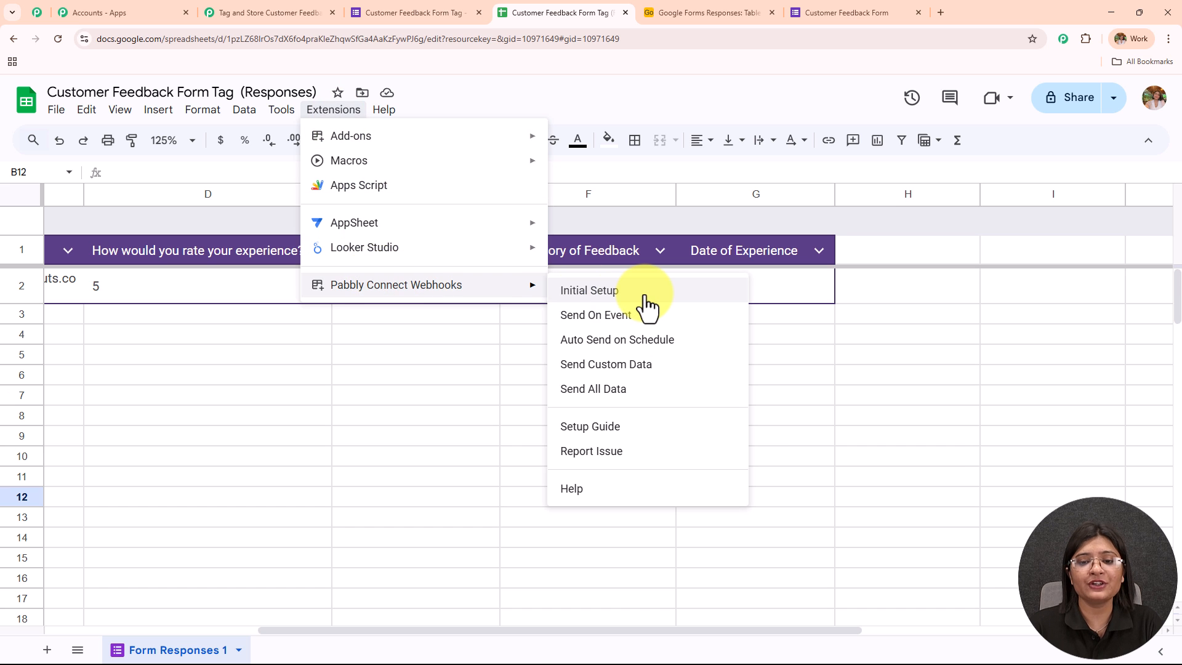
pyautogui.click(590, 291)
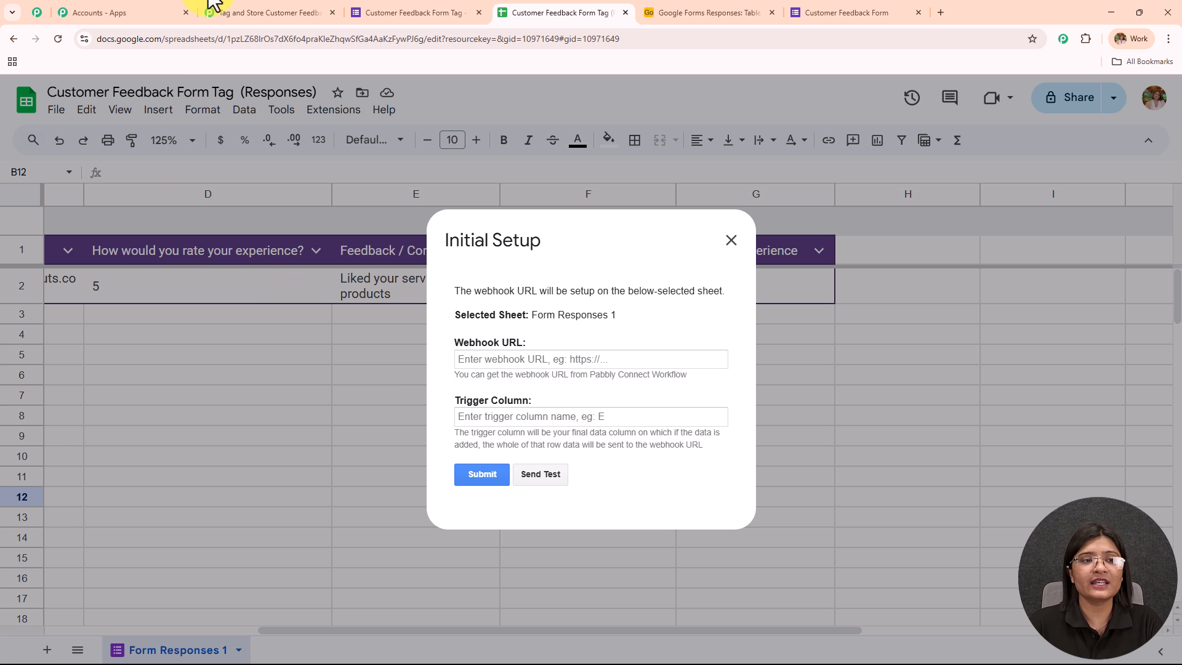
pyautogui.click(271, 12)
pyautogui.click(921, 278)
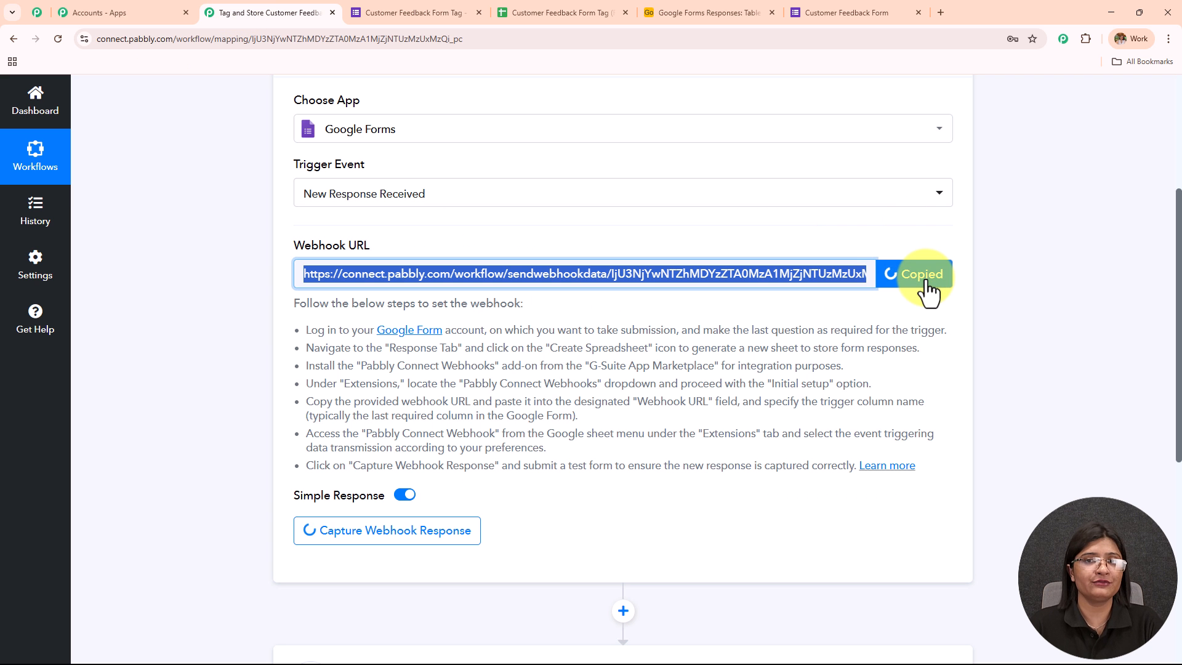
pyautogui.click(560, 12)
pyautogui.click(578, 359)
pyautogui.hotkey('ctrl', 'v')
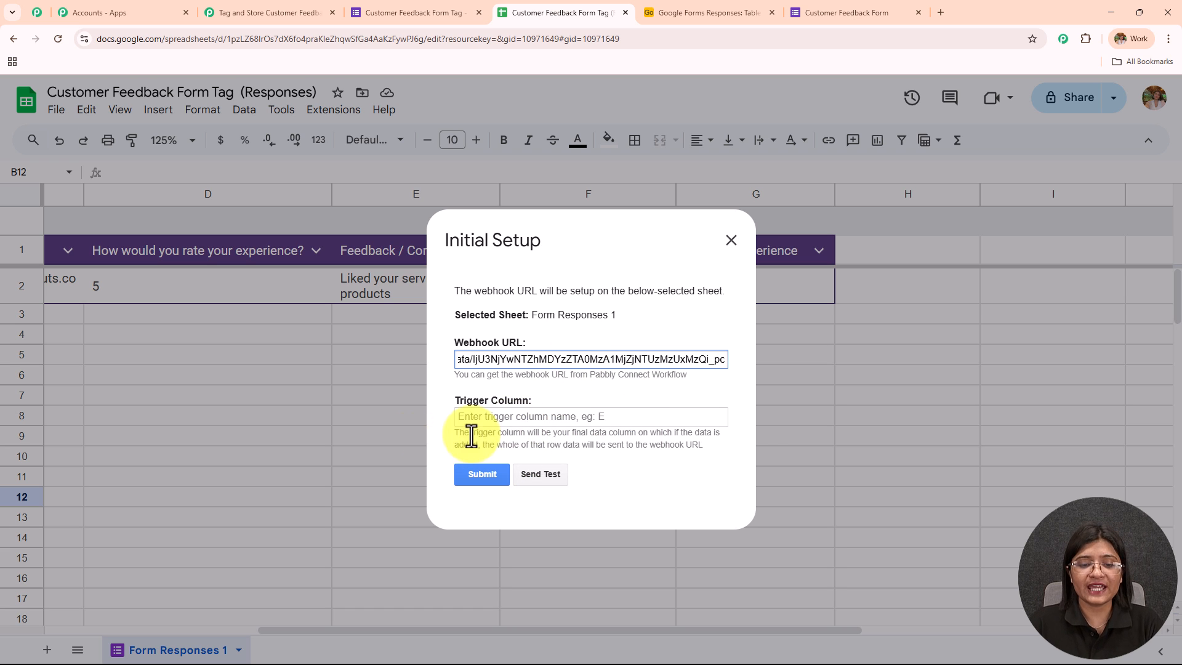
# - Set the trigger column to G, the final data column of the responses sheet
pyautogui.moveTo(455, 431); pyautogui.dragTo(723, 463)
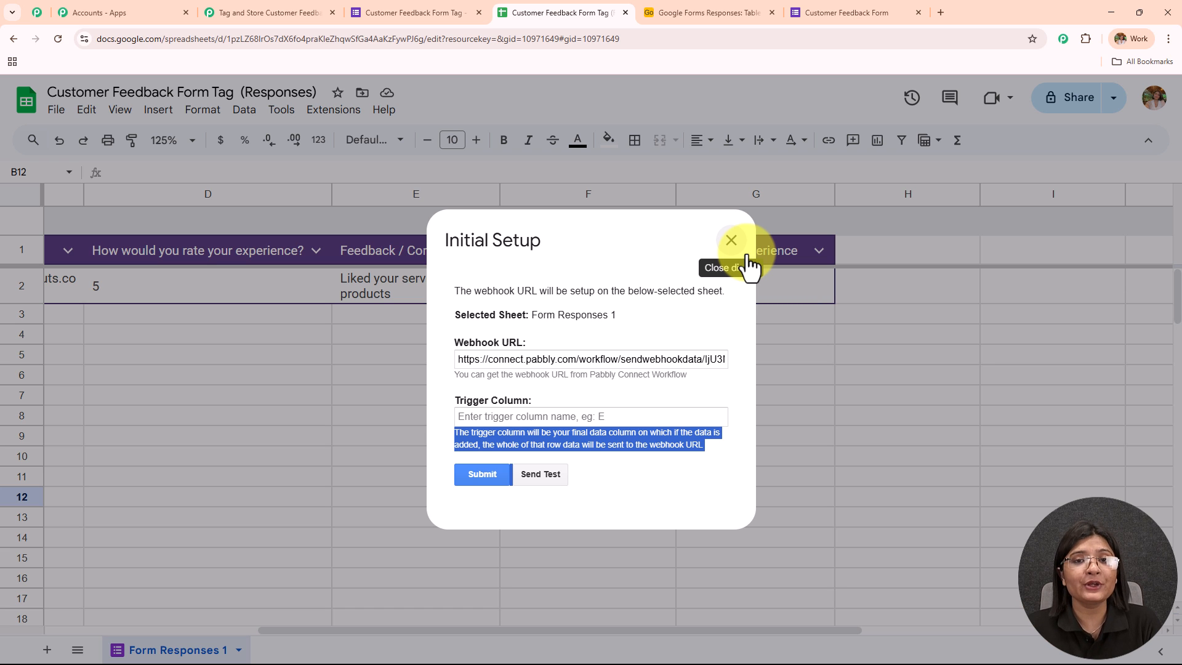
pyautogui.click(573, 419)
pyautogui.write('G')
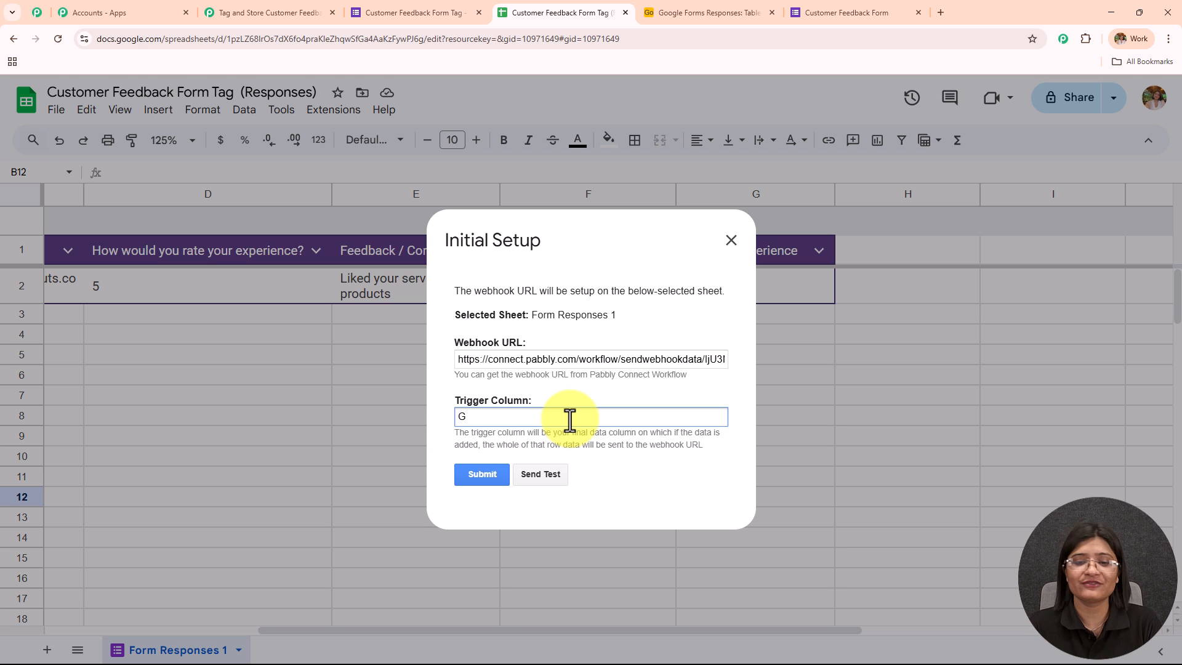
# - Send the test data to the webhook, submit the initial setup, and close its dialog
pyautogui.click(547, 474)
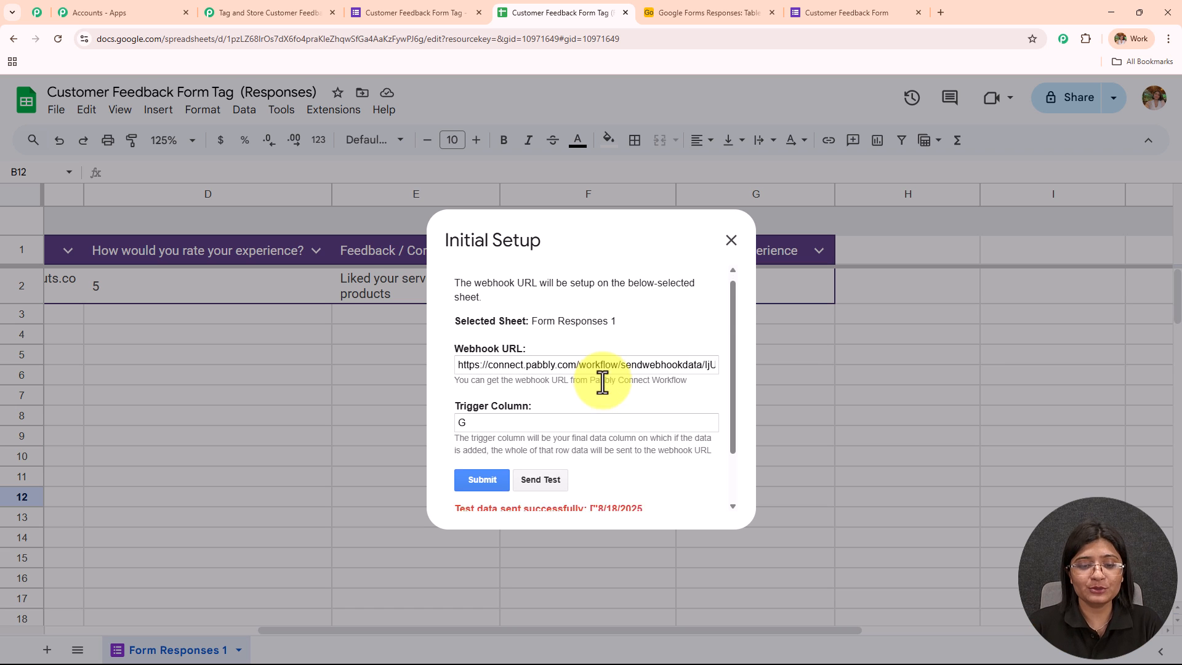
pyautogui.moveTo(456, 443); pyautogui.dragTo(719, 490)
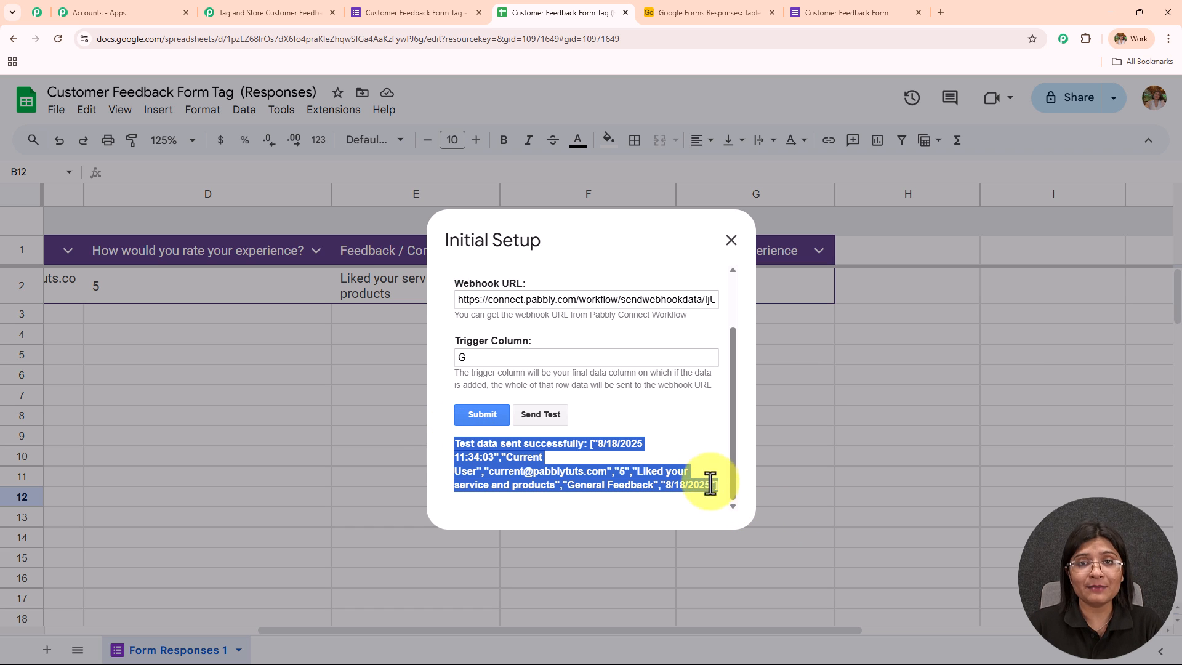
pyautogui.click(482, 414)
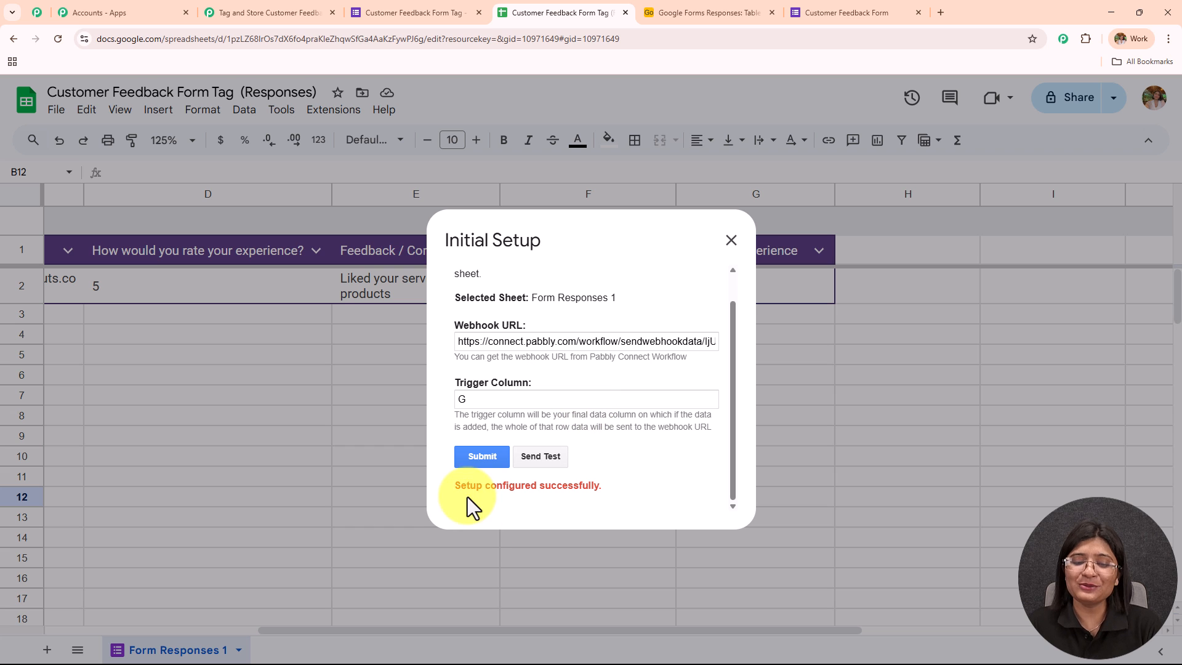
pyautogui.moveTo(456, 486); pyautogui.dragTo(763, 502)
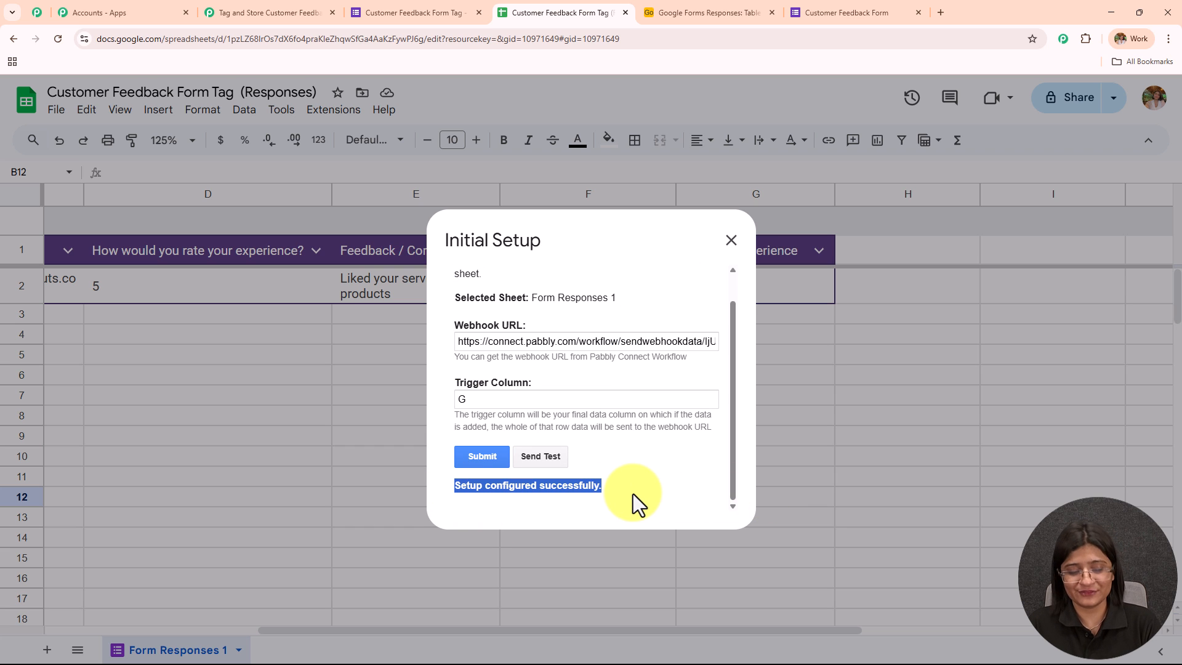
pyautogui.click(731, 240)
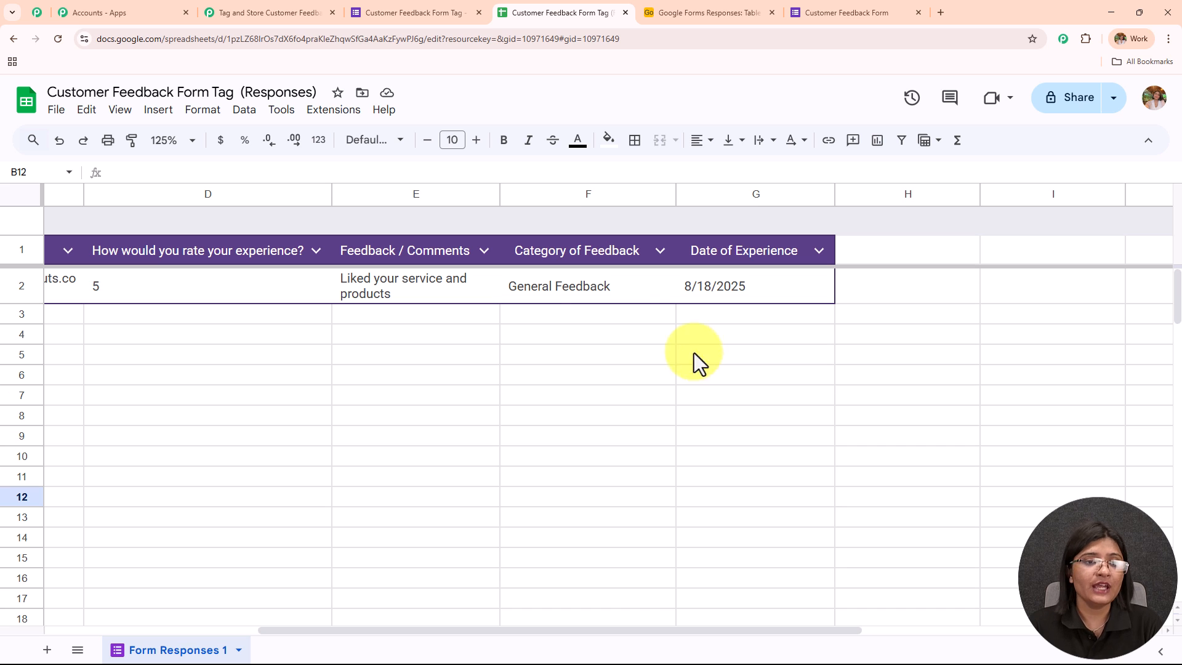
# - Enable Send On Event for the responses sheet in the Pabbly Connect Webhooks add-on
pyautogui.click(314, 111)
pyautogui.moveTo(368, 294)
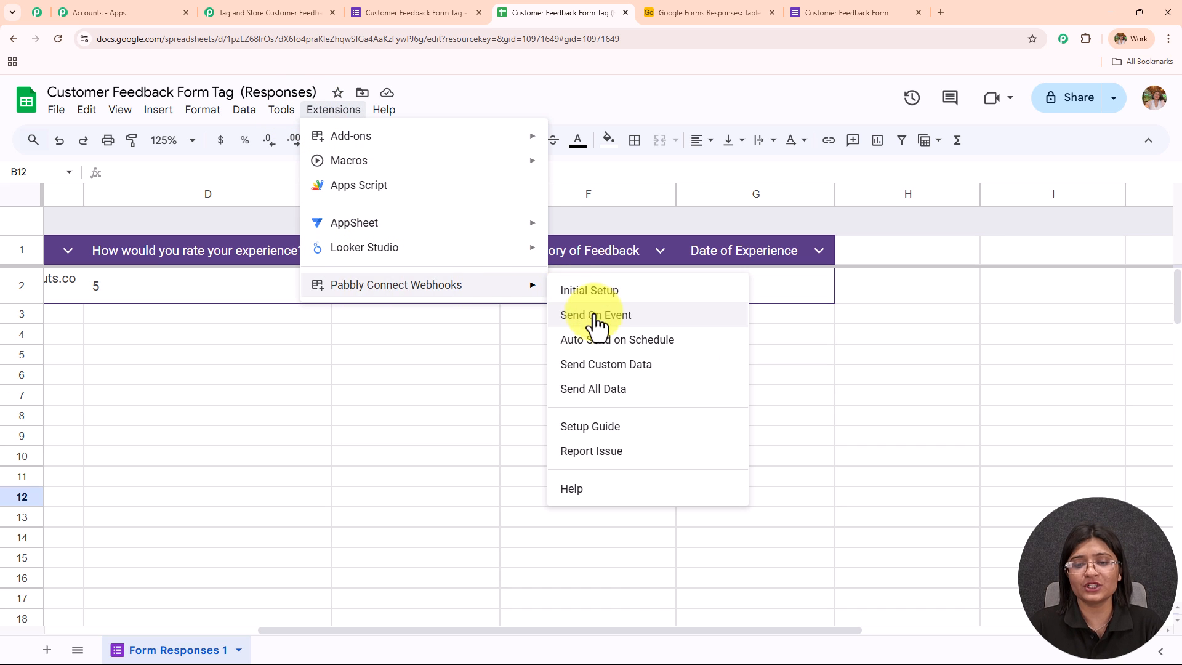
pyautogui.click(710, 315)
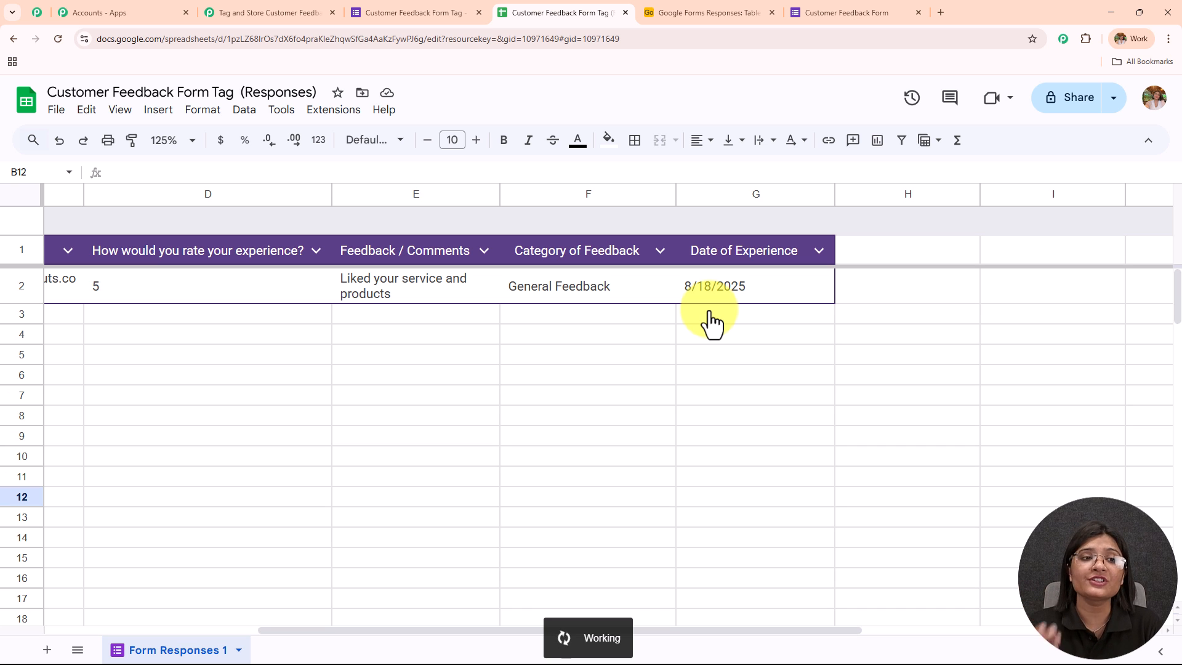
# - Switch to the Pabbly Connect workflow and check which webhook responses the Google Forms trigger has captured
pyautogui.click(229, 12)
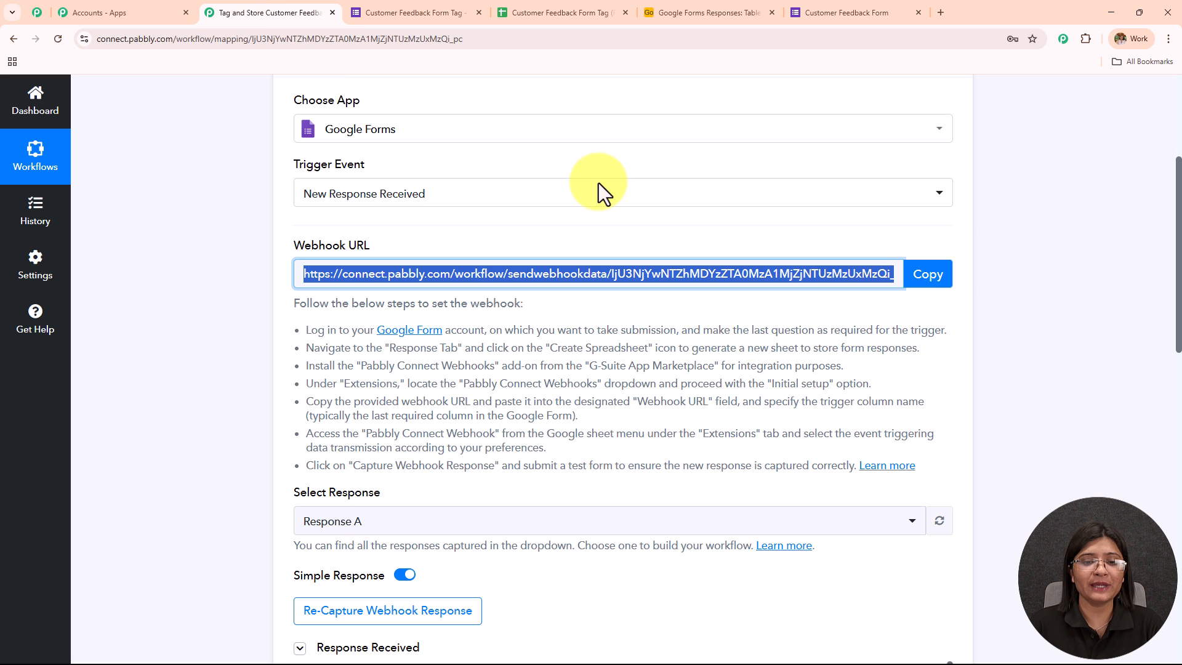
pyautogui.scroll(-3, 1084, 315)
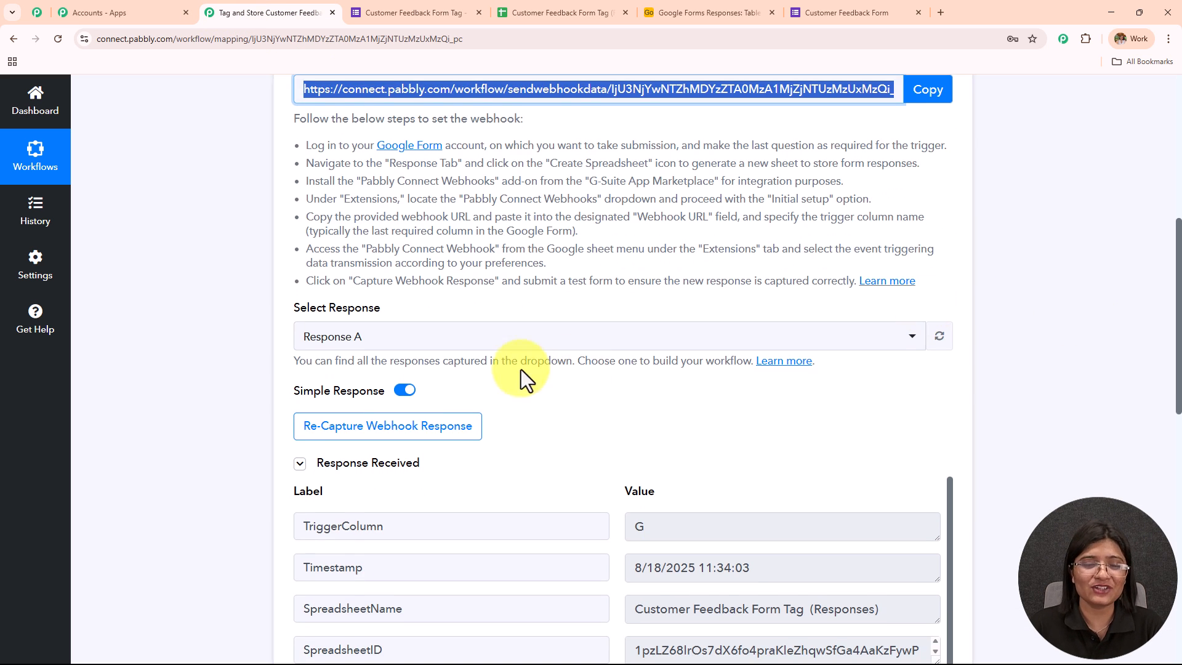
pyautogui.click(493, 343)
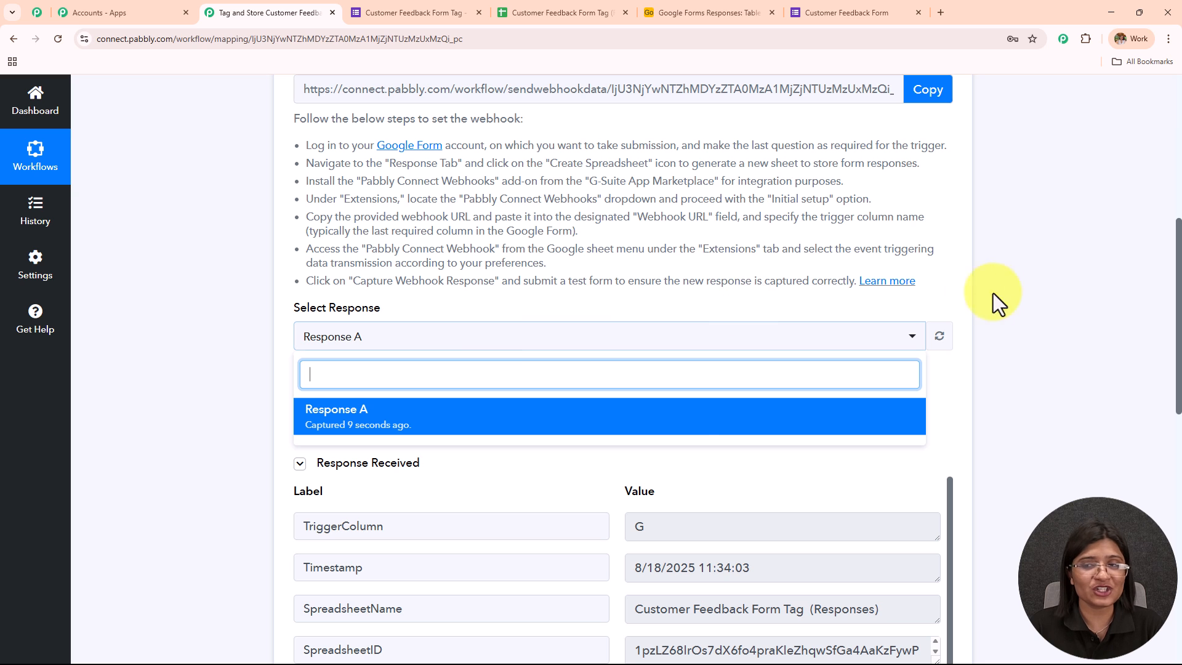
pyautogui.click(1025, 302)
# - Examine the captured response's name, rating, comments, email address, date of experience and feedback category
pyautogui.scroll(-5, 1025, 302)
pyautogui.scroll(-3, 618, 335)
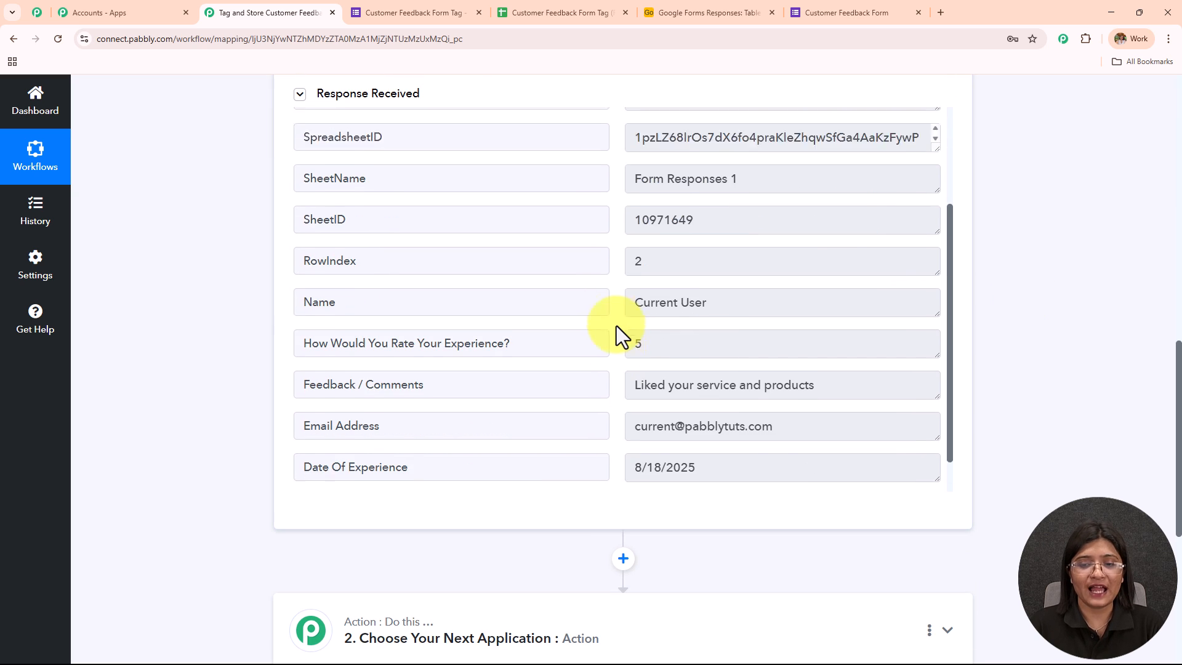
pyautogui.tripleClick(797, 250)
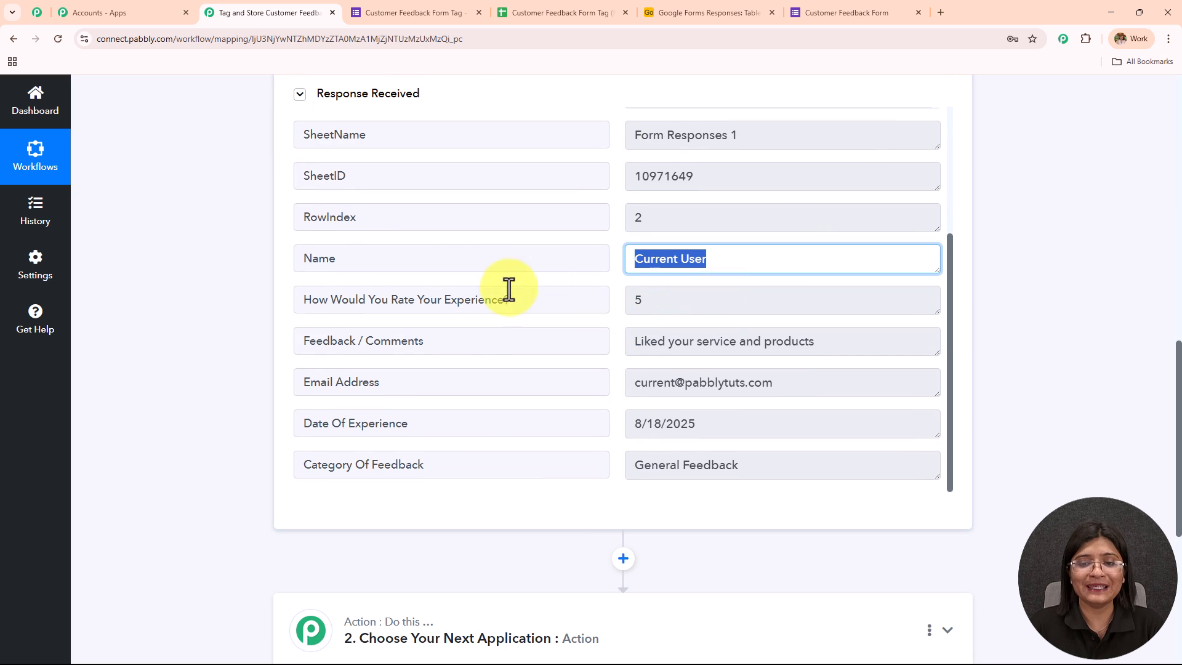
pyautogui.scroll(-1, 739, 316)
pyautogui.tripleClick(743, 324)
pyautogui.tripleClick(850, 284)
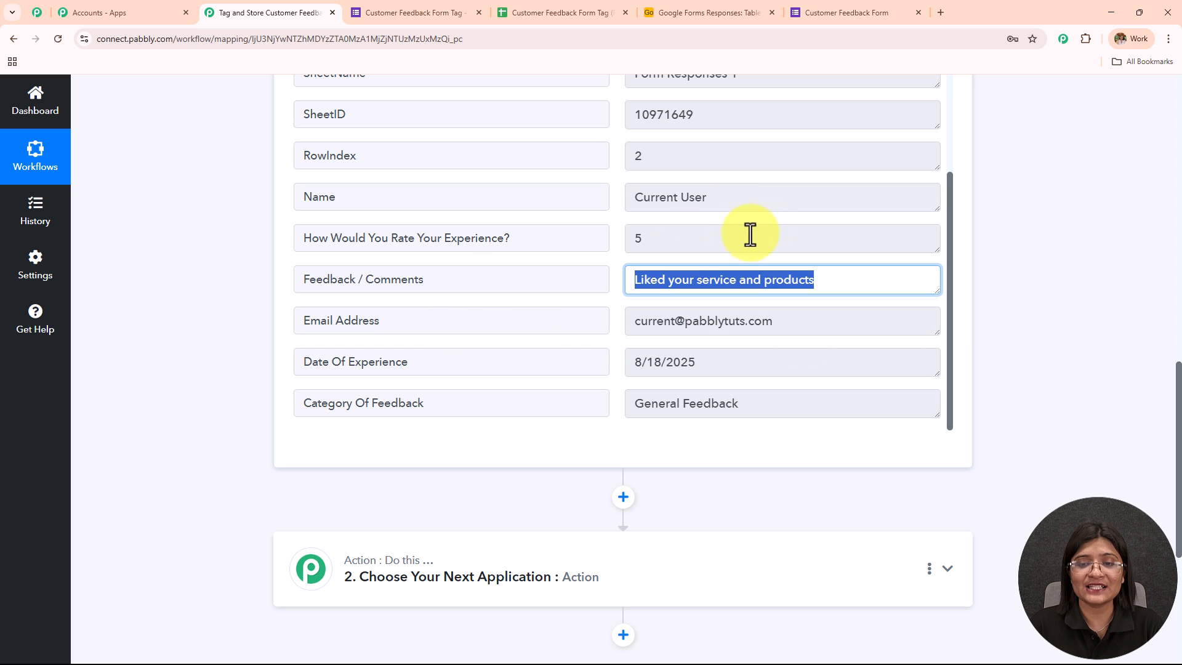
pyautogui.tripleClick(733, 237)
pyautogui.tripleClick(760, 195)
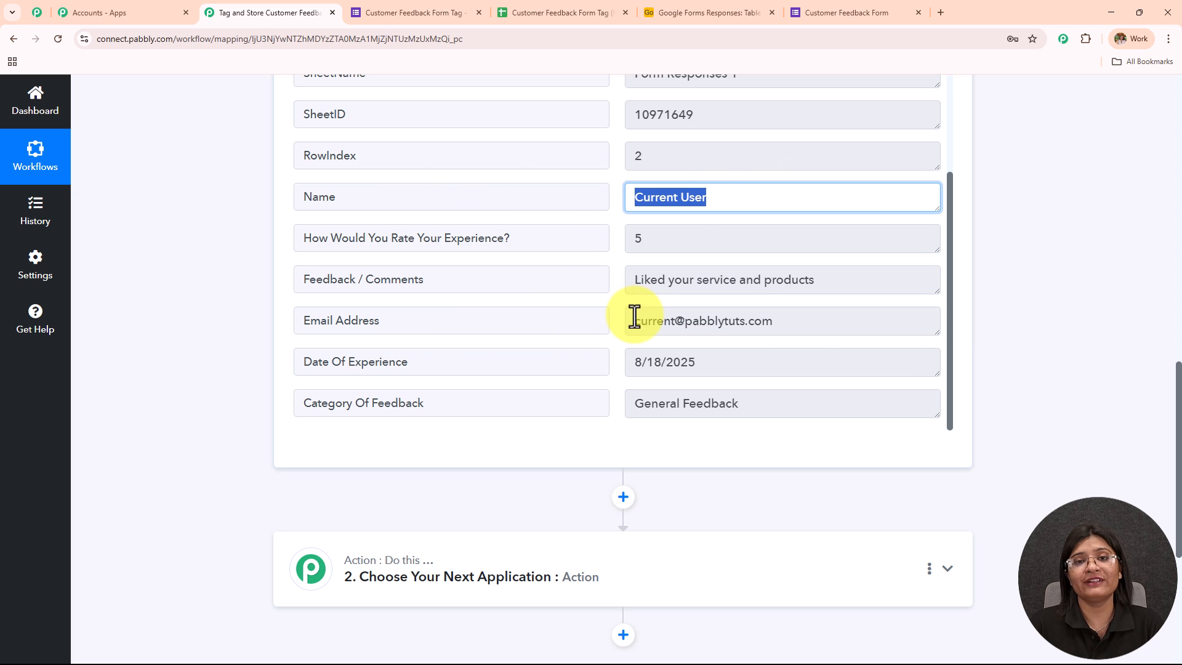
pyautogui.tripleClick(820, 318)
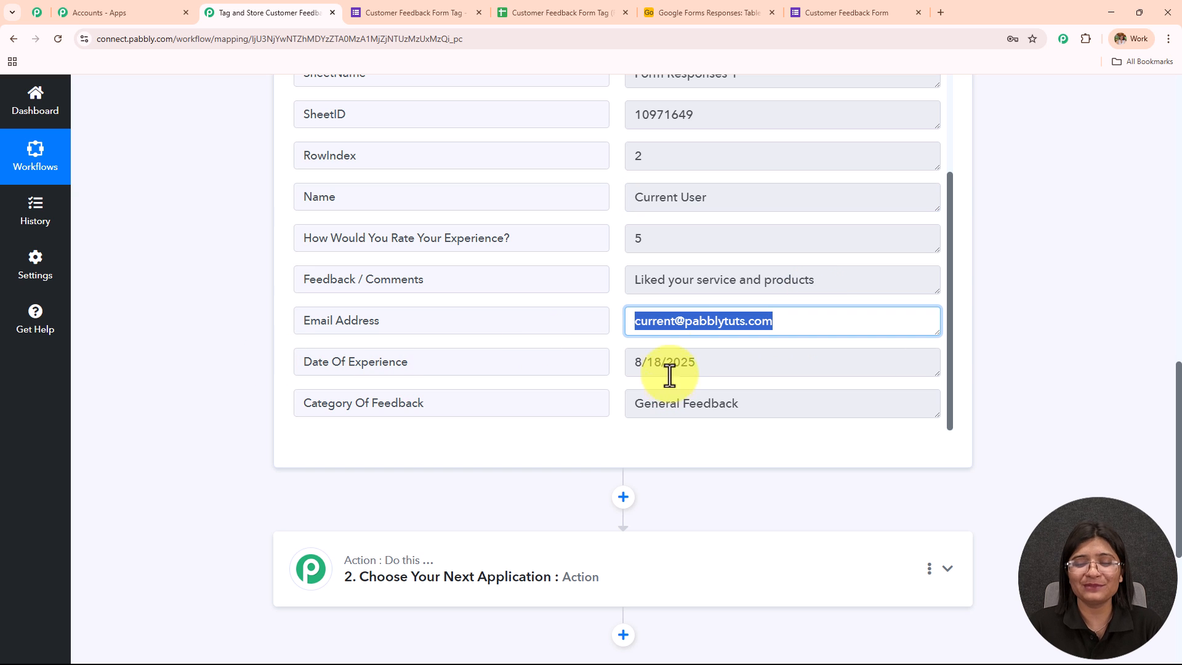
pyautogui.tripleClick(820, 282)
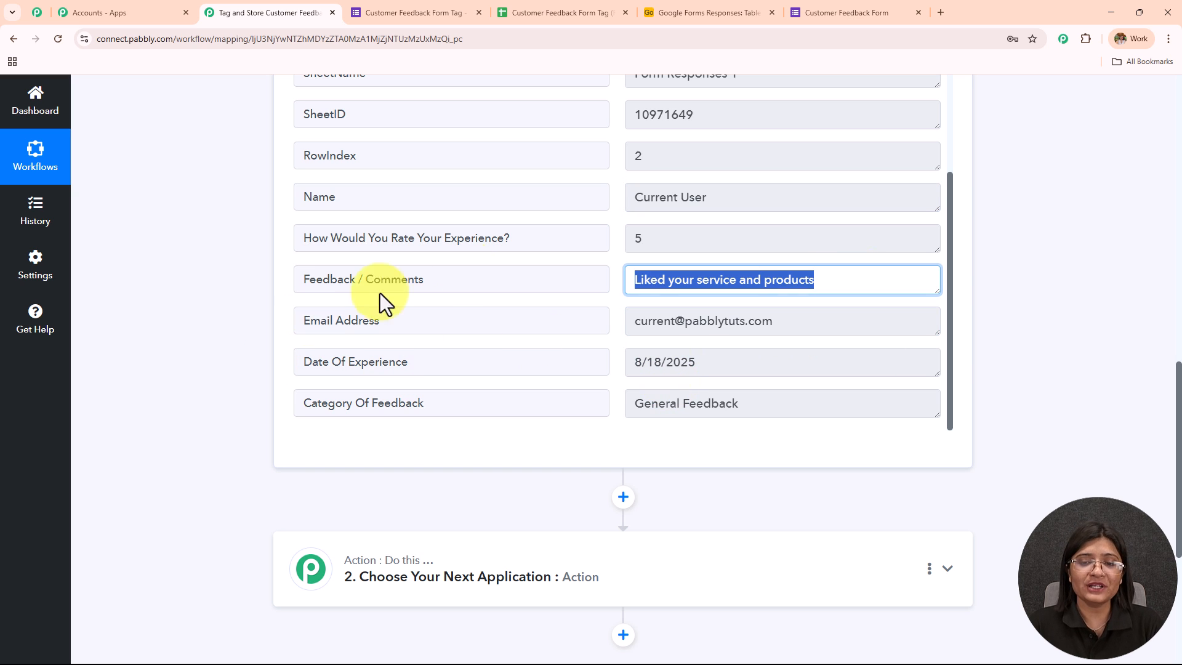
pyautogui.tripleClick(643, 242)
pyautogui.tripleClick(787, 367)
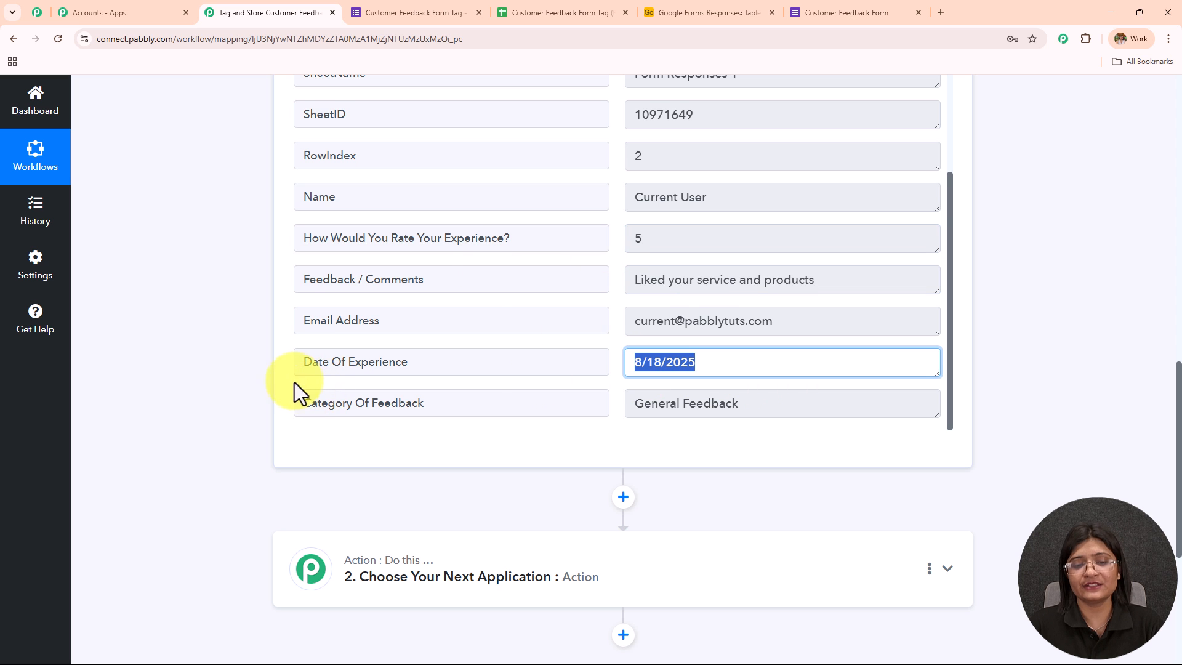
pyautogui.scroll(-2, 409, 343)
pyautogui.tripleClick(765, 283)
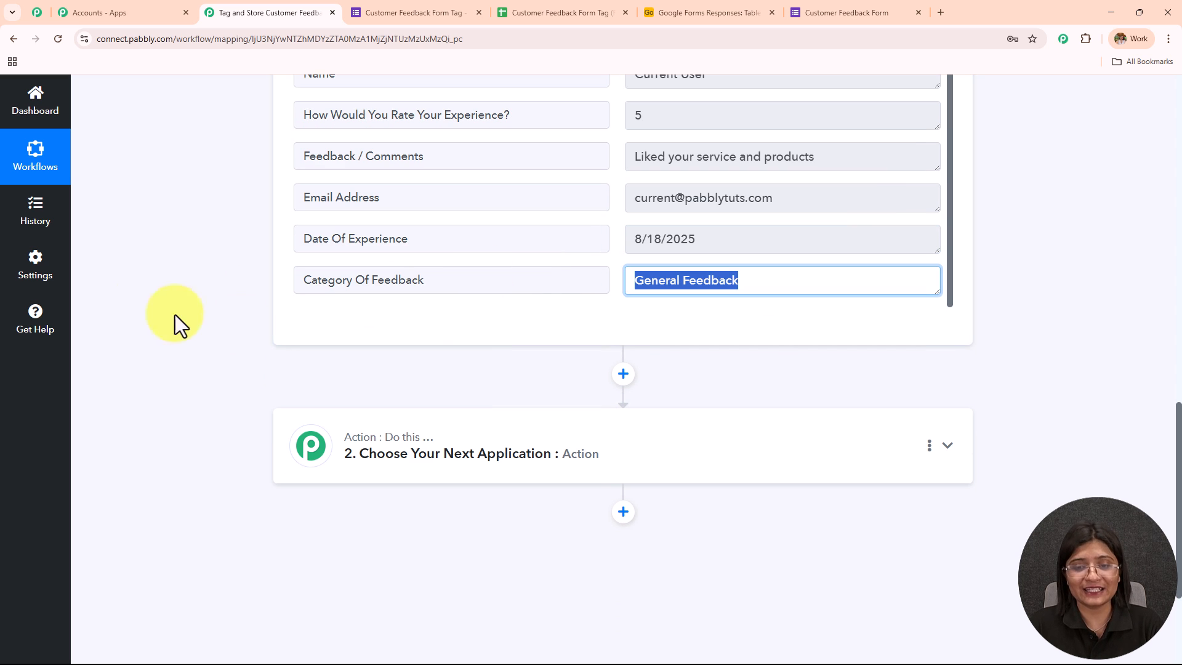
pyautogui.scroll(5, 343, 356)
# - Check the submitted feedback form and its row in the responses sheet, and return to the Pabbly Connect workflow
pyautogui.click(869, 3)
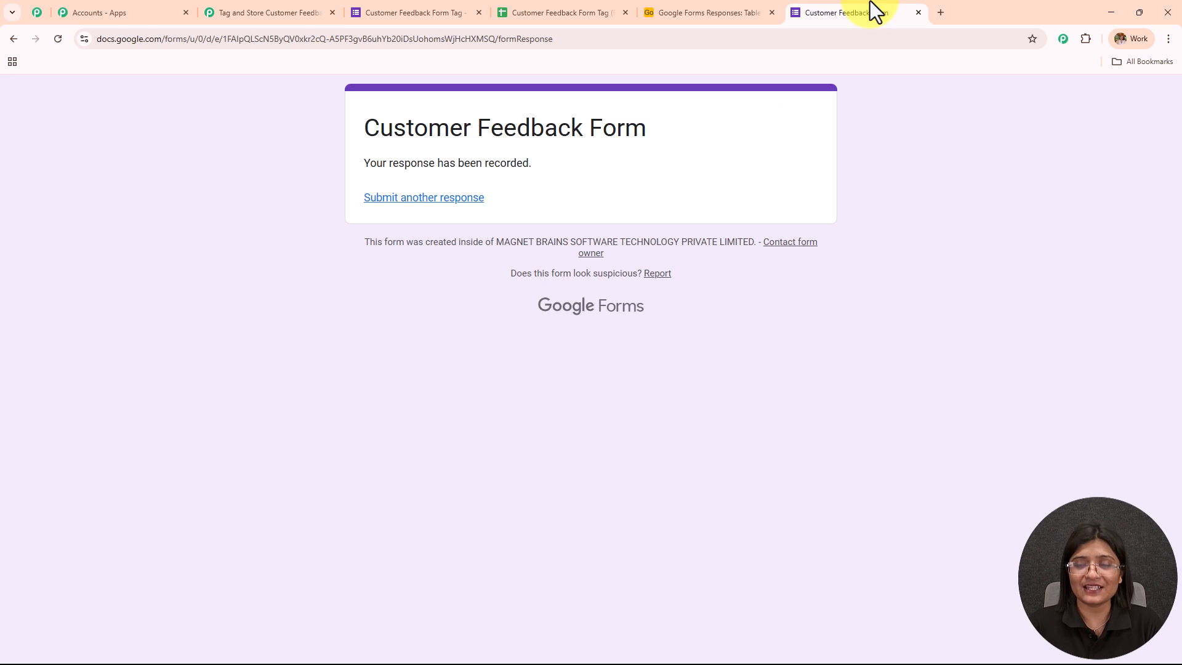
pyautogui.click(530, 9)
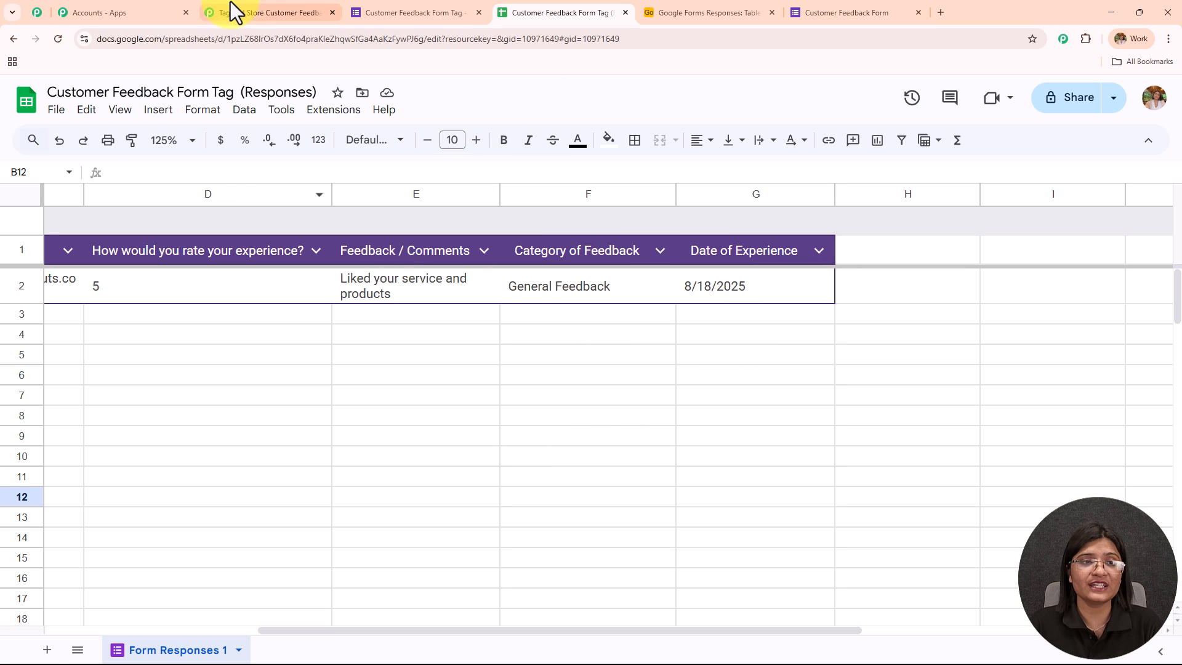
pyautogui.click(265, 12)
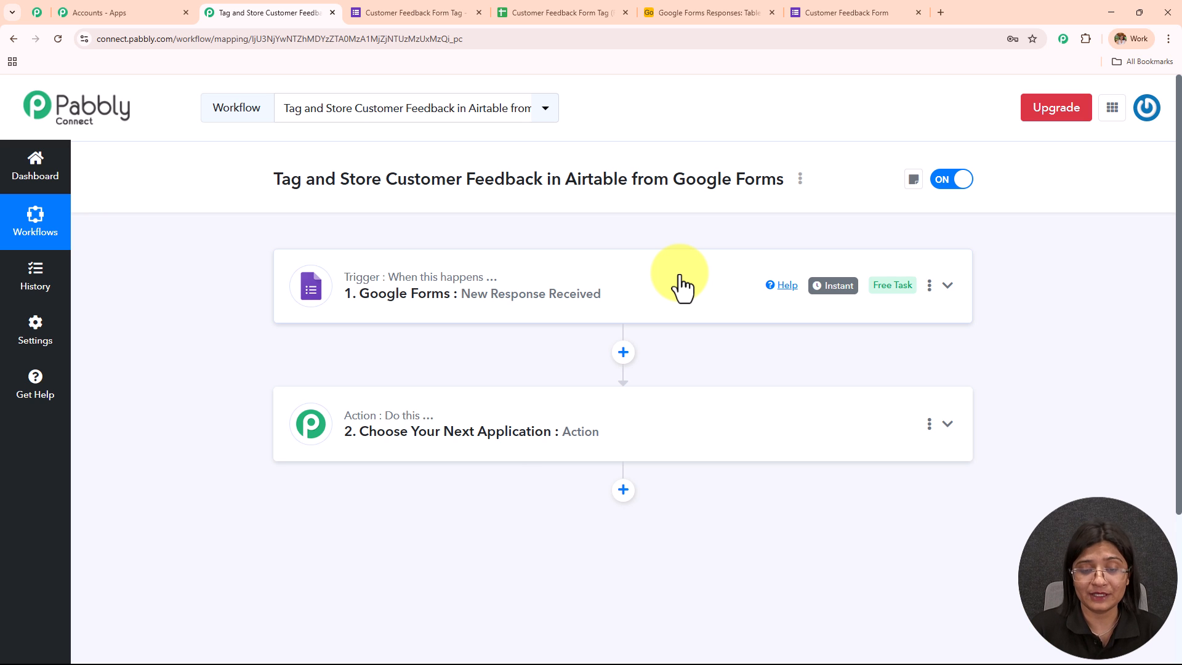
# - Set the workflow's second step to the Airtable app with the Create Record action event
pyautogui.click(510, 449)
pyautogui.click(347, 343)
pyautogui.write('Airtable')
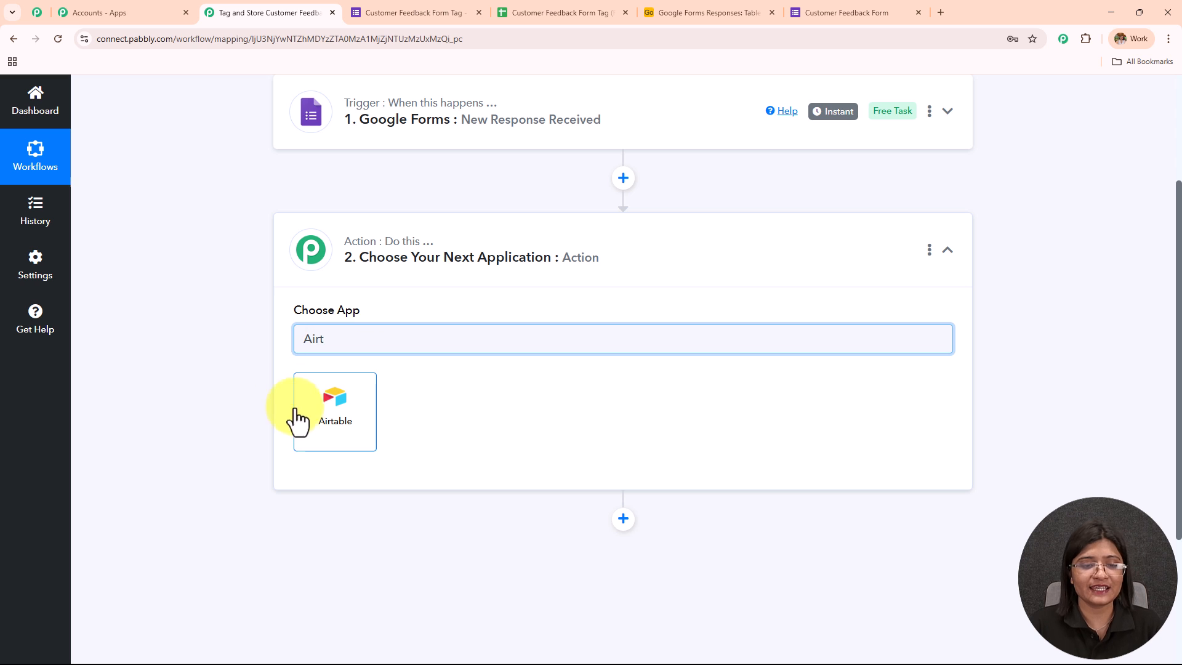
pyautogui.click(296, 421)
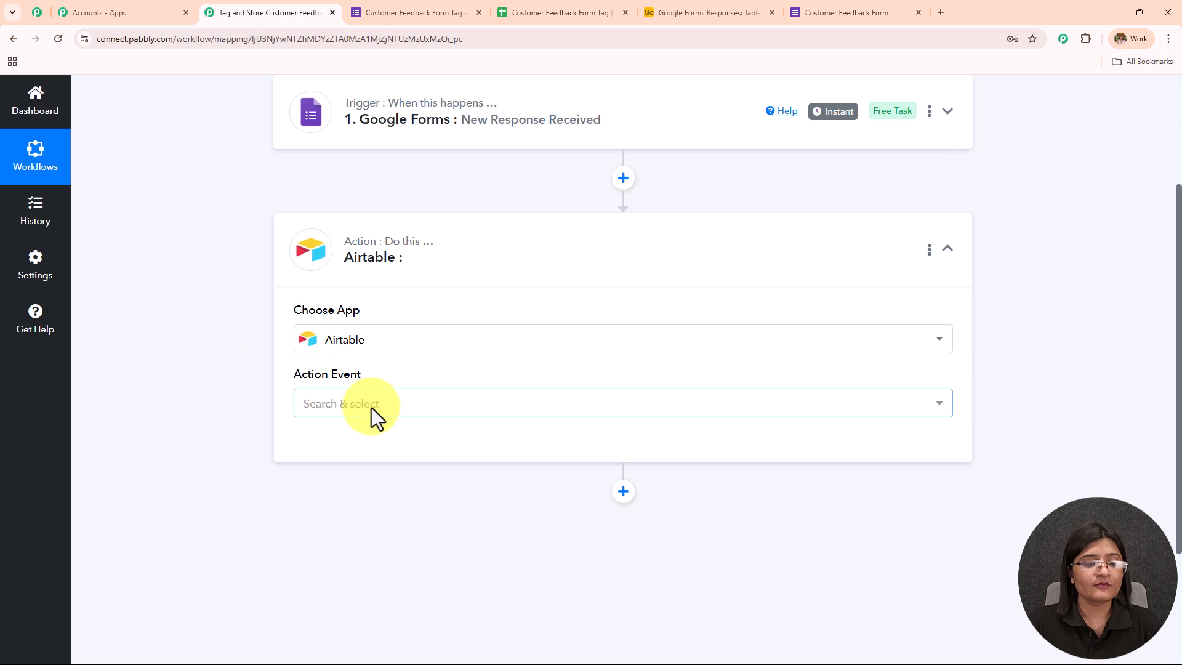
pyautogui.click(372, 407)
pyautogui.click(390, 190)
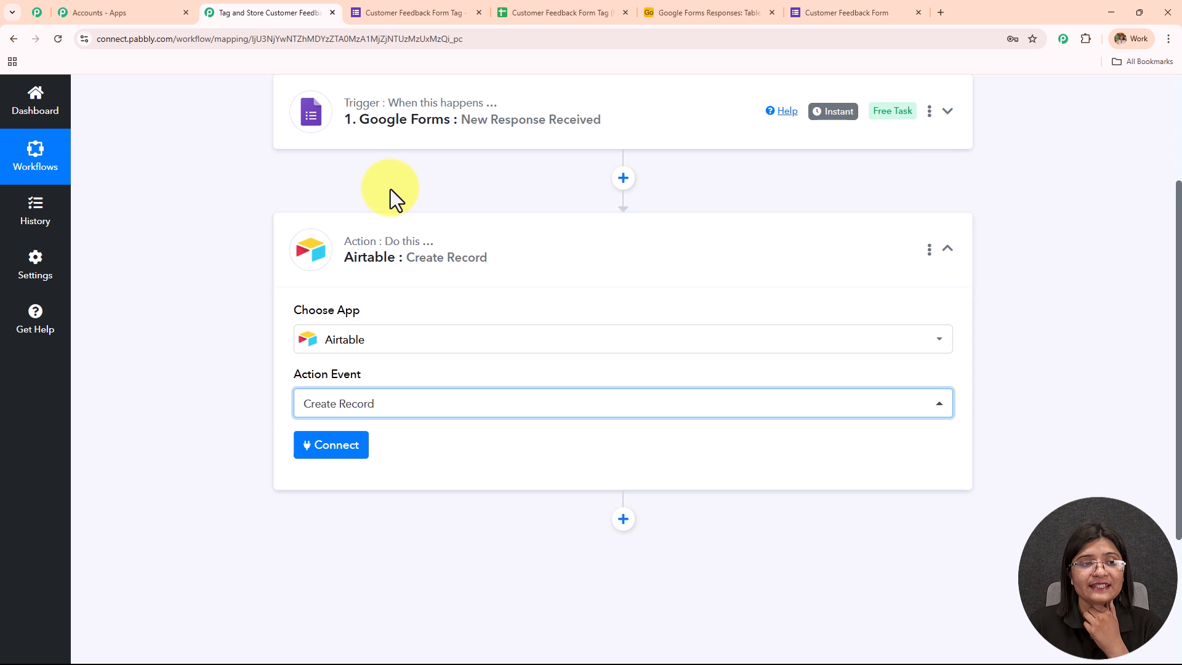
# - Connect Airtable through a new connection, granting Pabbly Connect access to all current and future bases in all workspaces
pyautogui.click(348, 448)
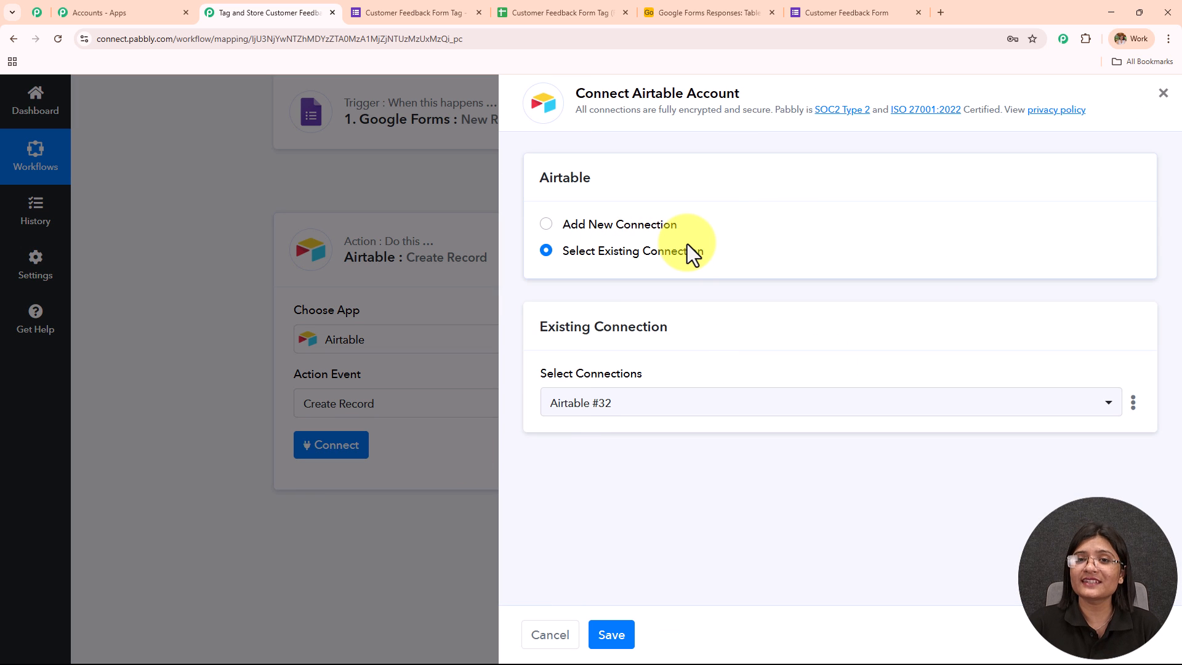
pyautogui.click(545, 225)
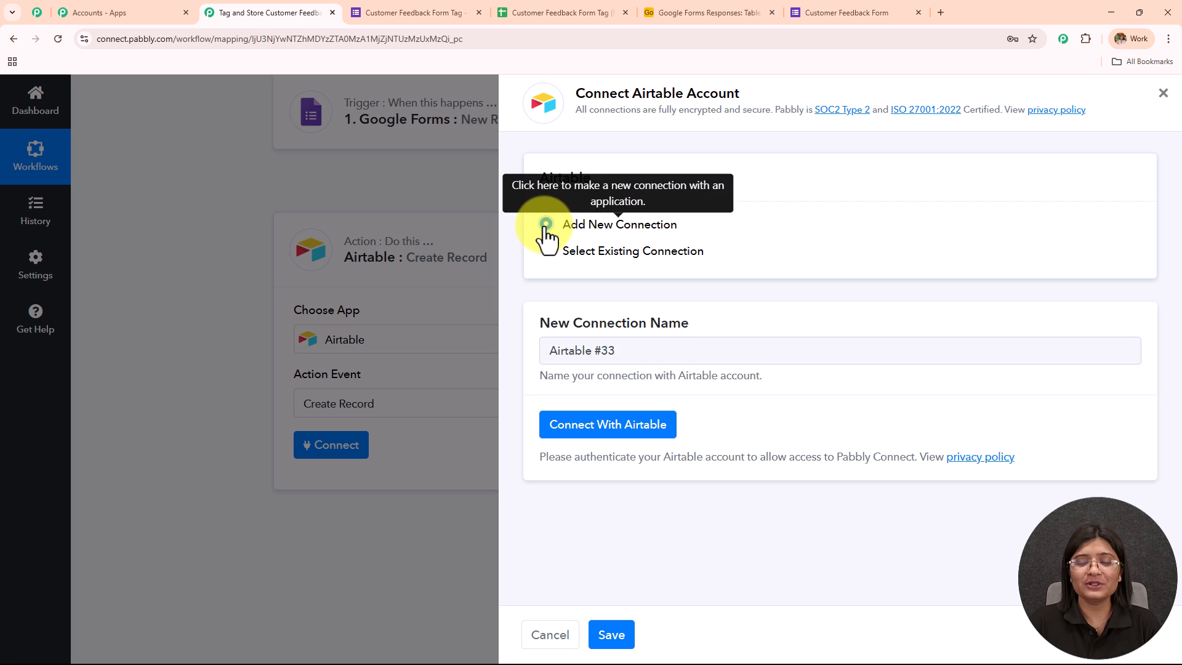
pyautogui.click(618, 422)
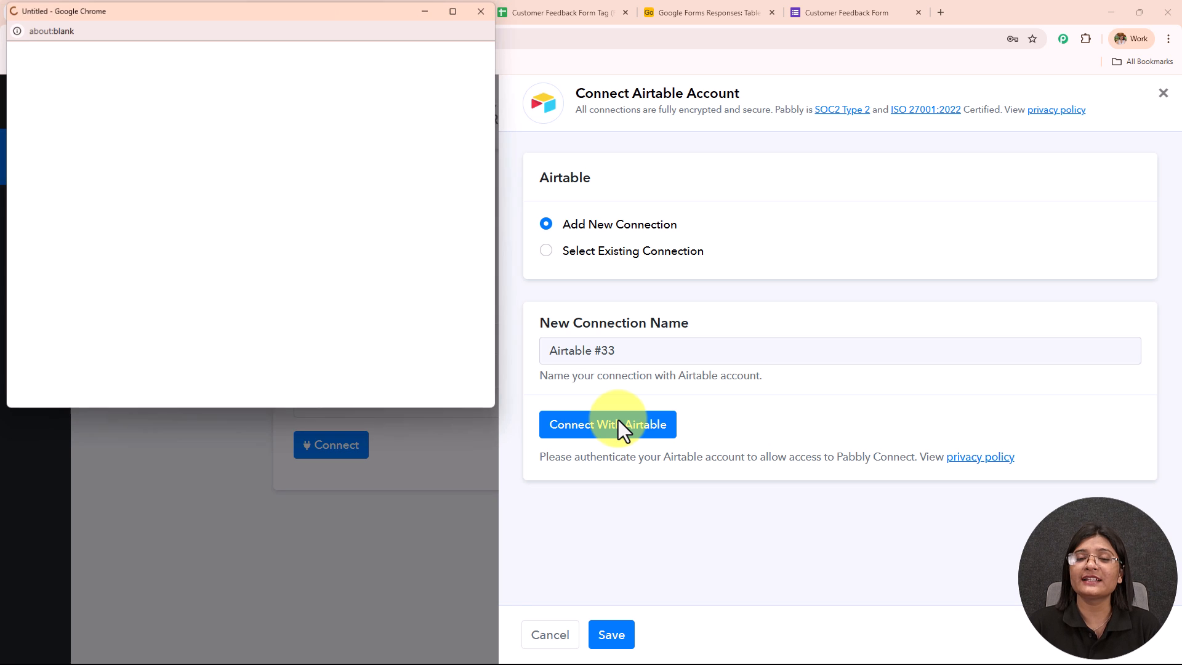
pyautogui.scroll(-4, 227, 309)
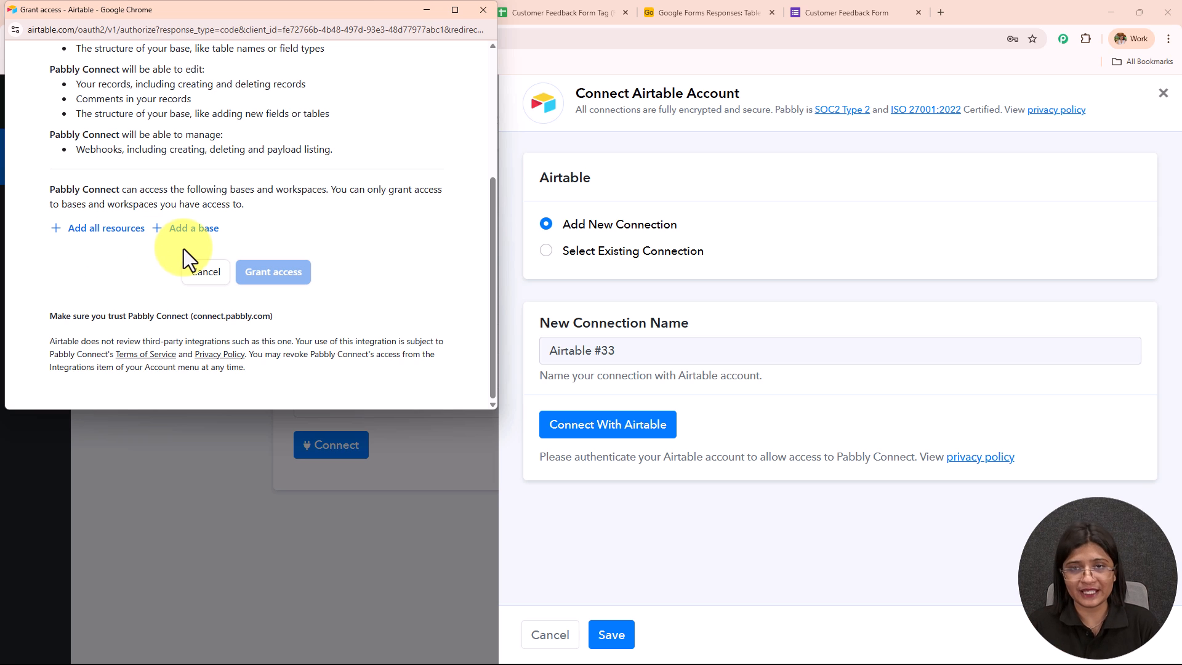
pyautogui.click(124, 229)
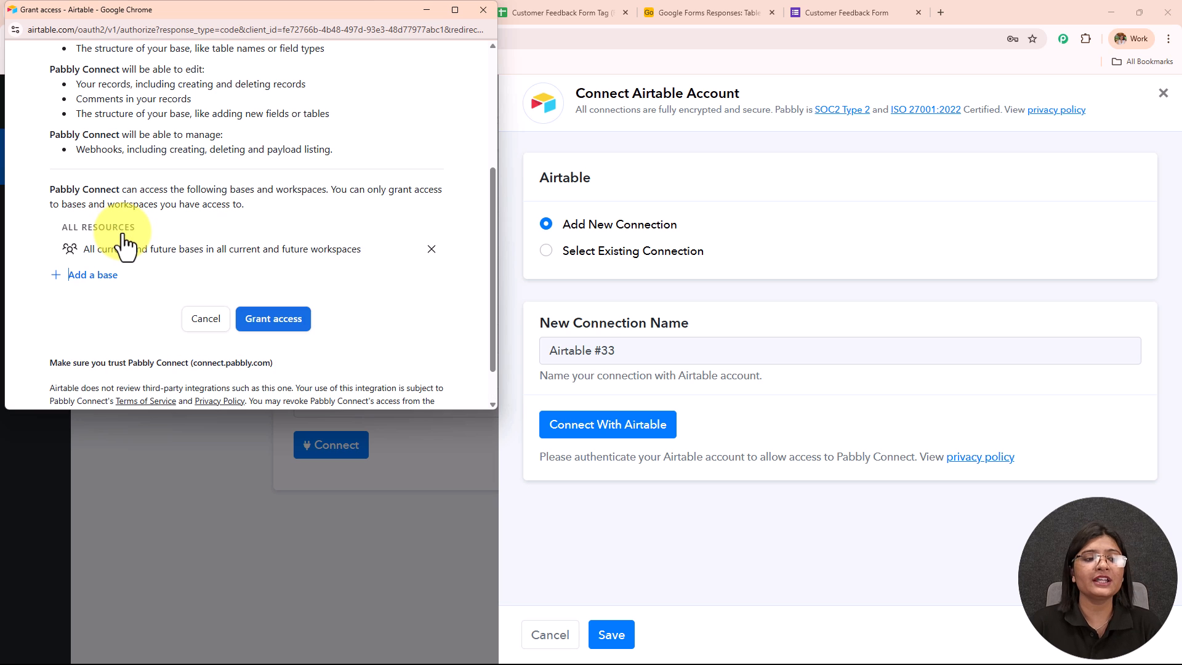
pyautogui.moveTo(84, 250); pyautogui.dragTo(366, 266)
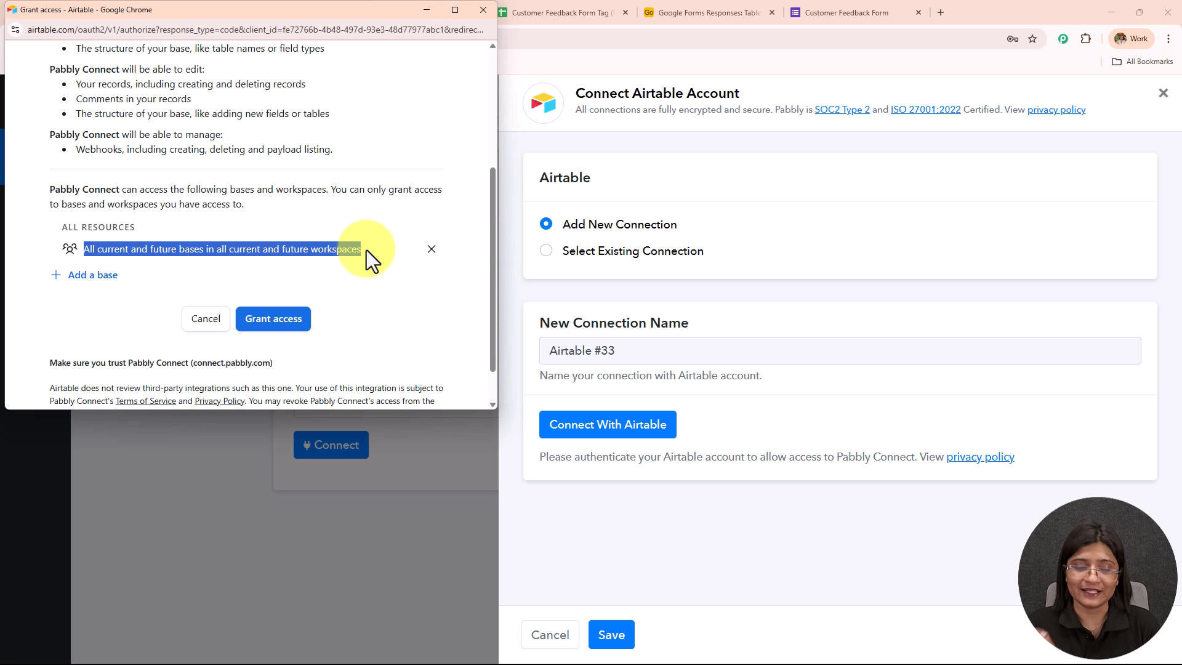
pyautogui.click(284, 322)
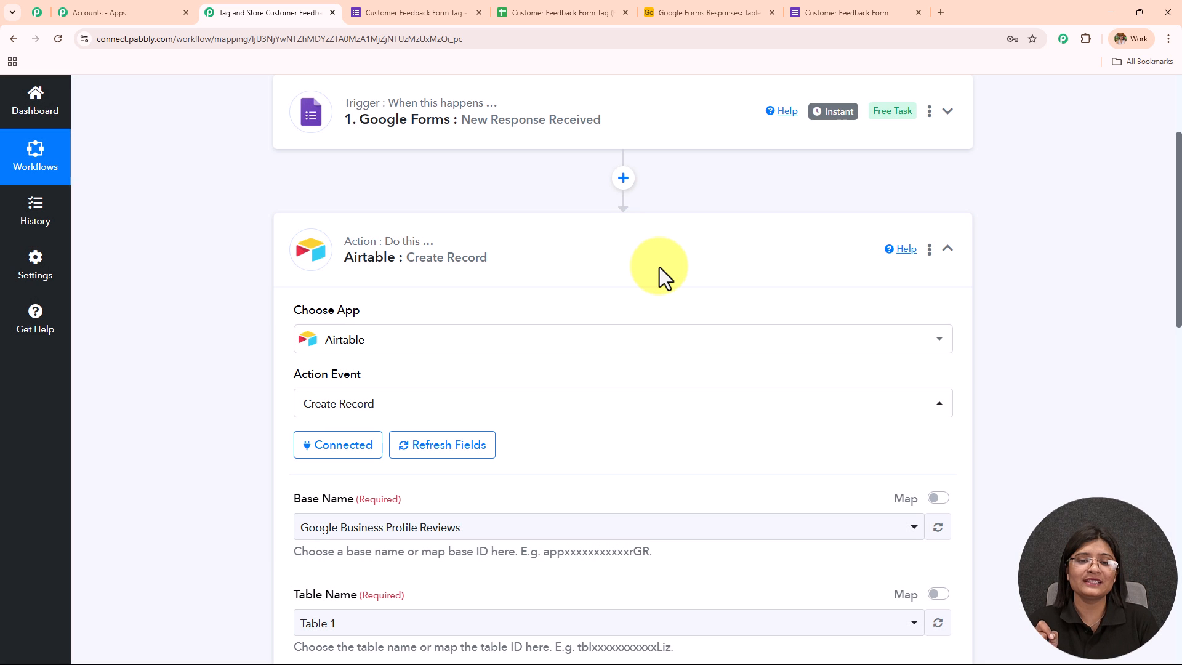
# - Check the base's name in Airtable and choose Google Forms Responses as the base for the Create Record action
pyautogui.scroll(-5, 659, 267)
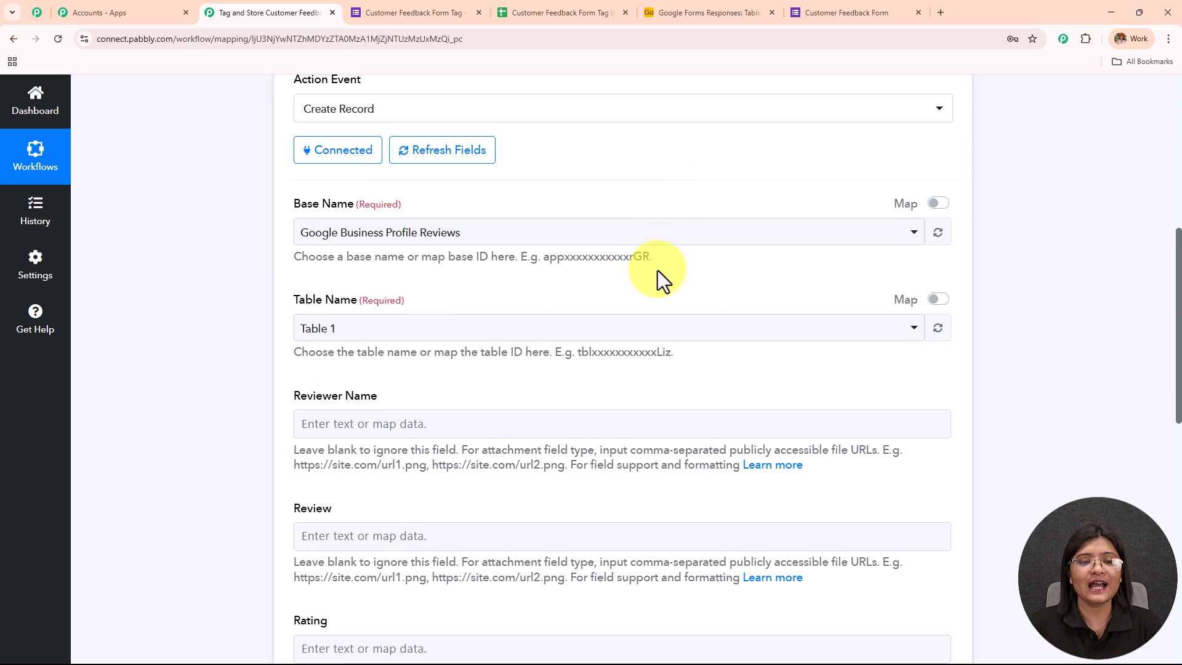
pyautogui.moveTo(411, 194); pyautogui.dragTo(604, 178)
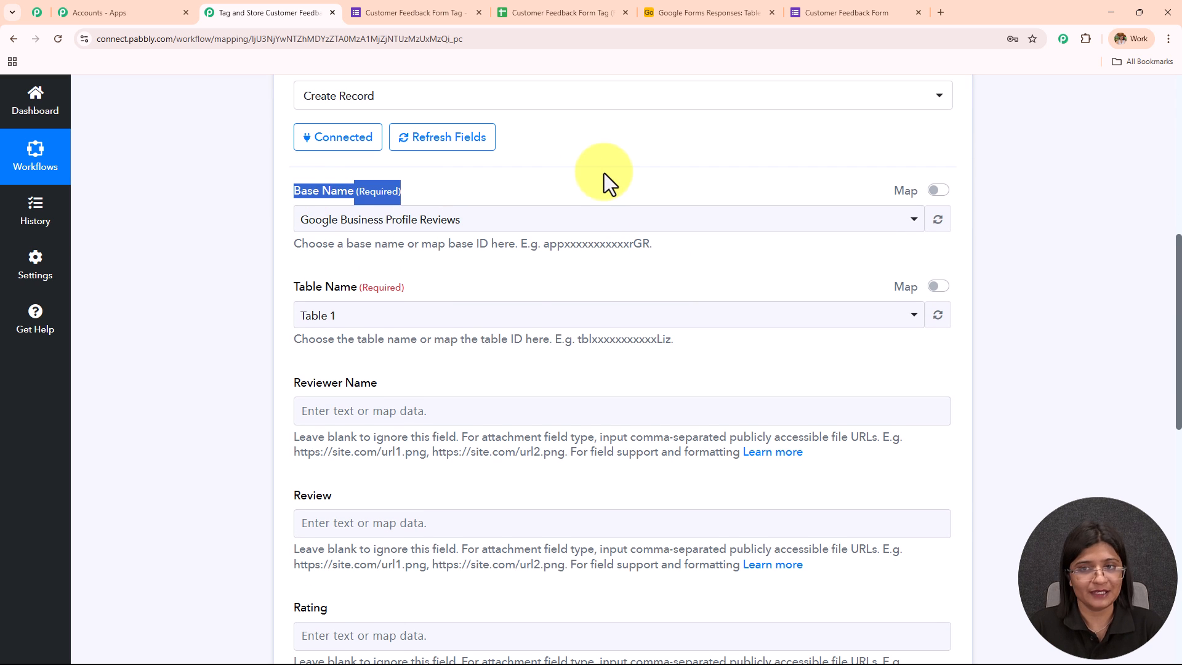
pyautogui.click(683, 11)
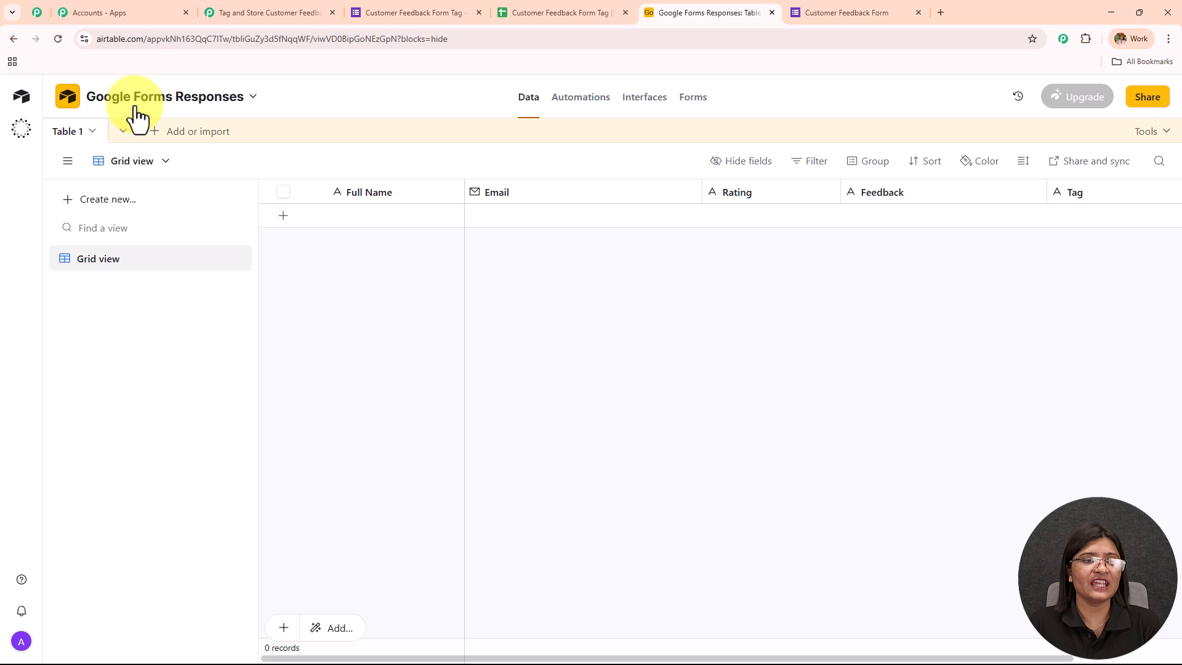
pyautogui.click(272, 17)
pyautogui.click(456, 225)
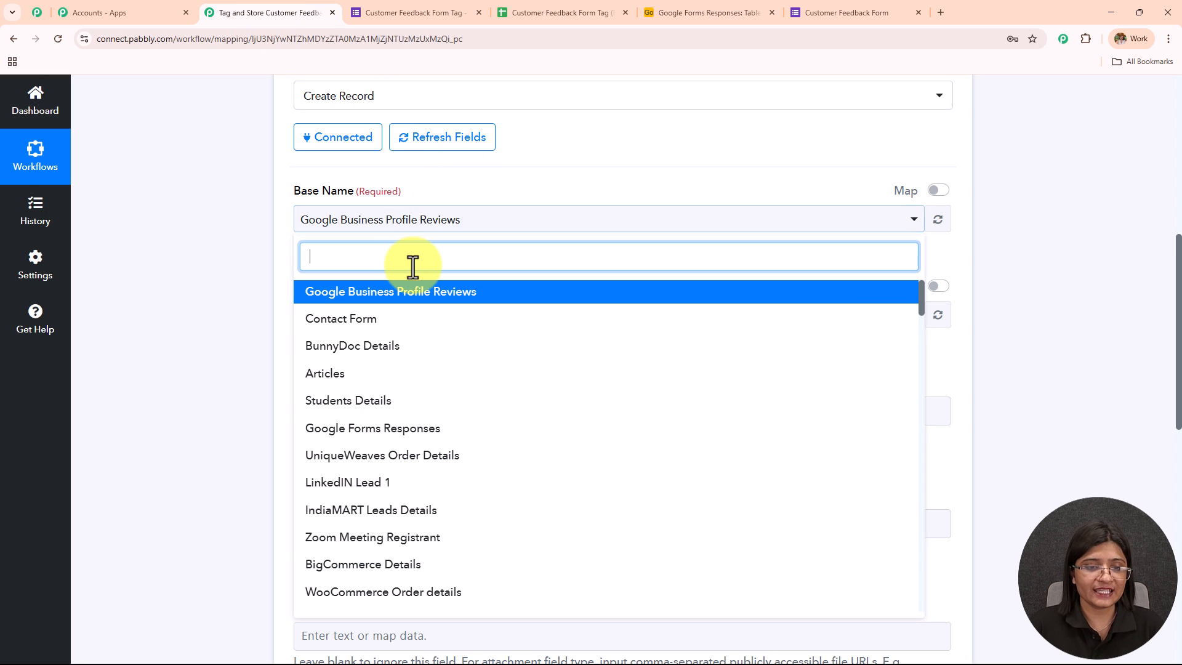
pyautogui.write('google')
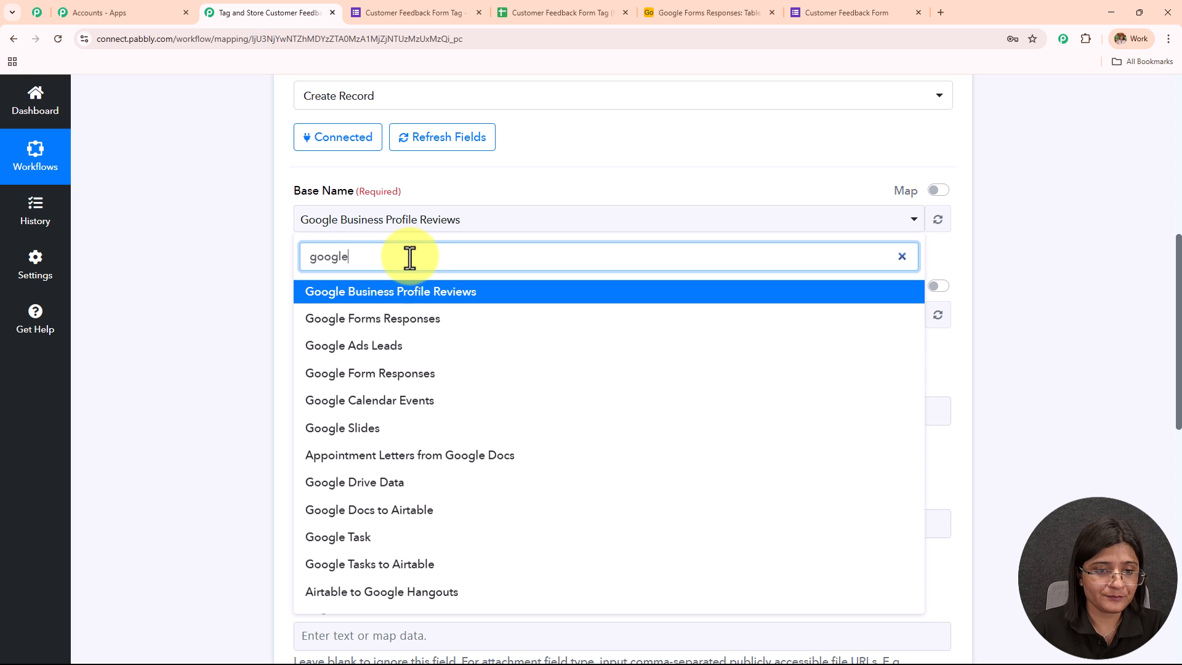
pyautogui.click(404, 320)
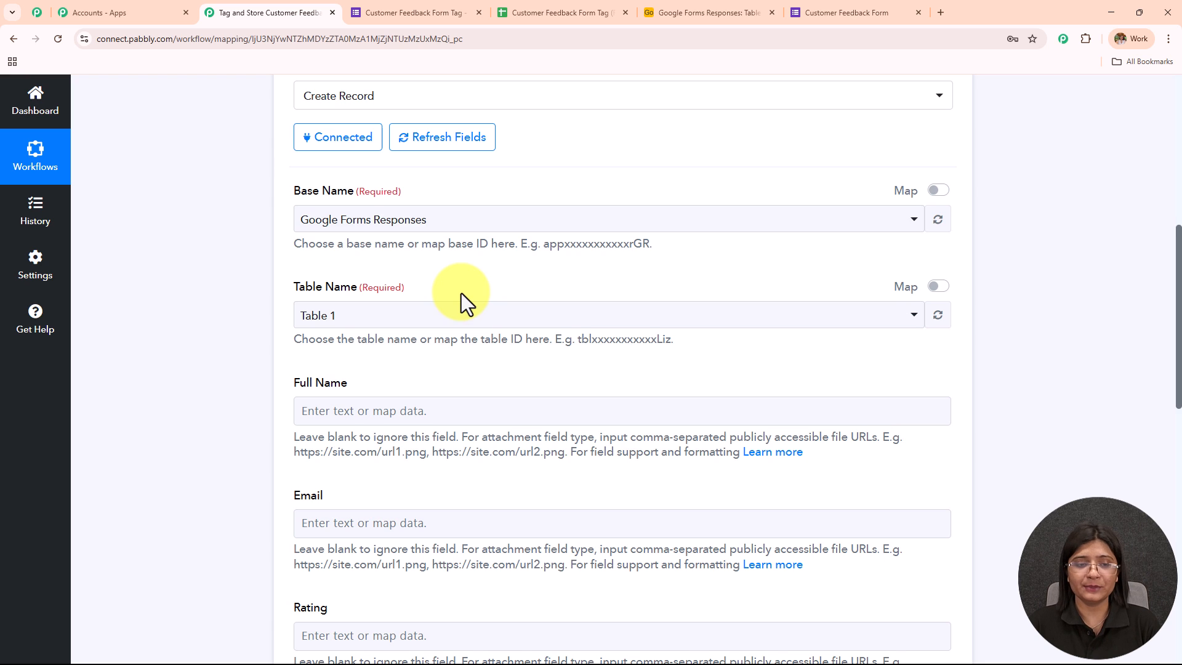
# - Compare the Create Record action's mapping fields with the columns of Table 1 in the Airtable base
pyautogui.scroll(-2, 453, 257)
pyautogui.scroll(-3, 453, 258)
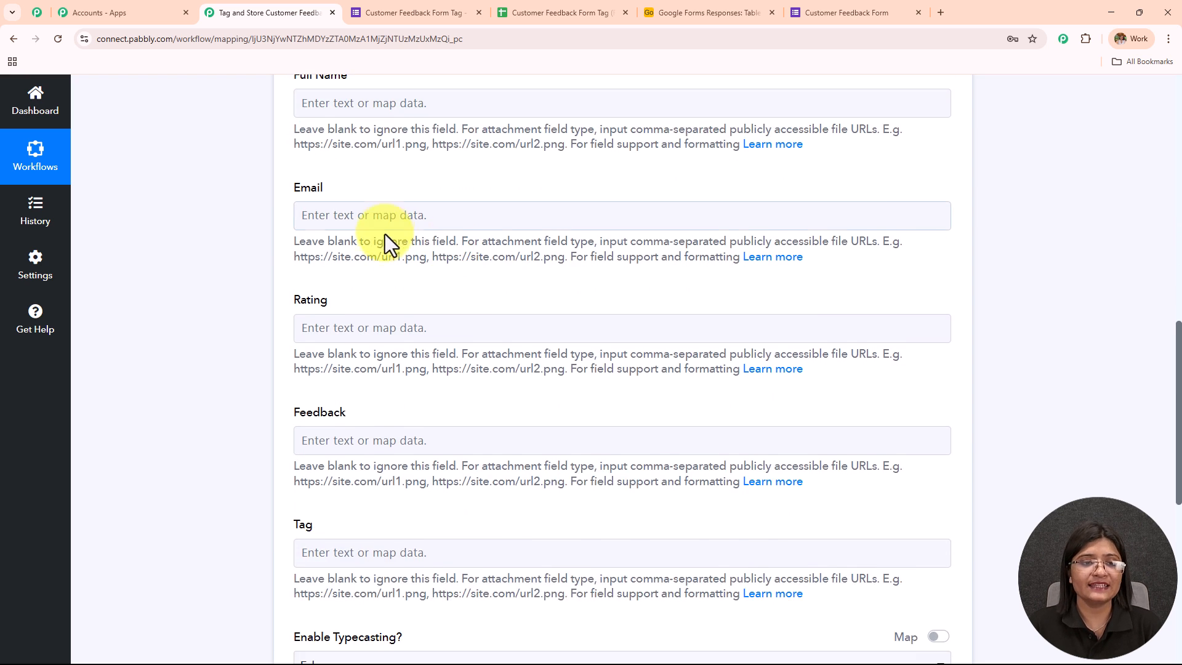
pyautogui.scroll(2, 390, 240)
pyautogui.moveTo(309, 188); pyautogui.dragTo(531, 397)
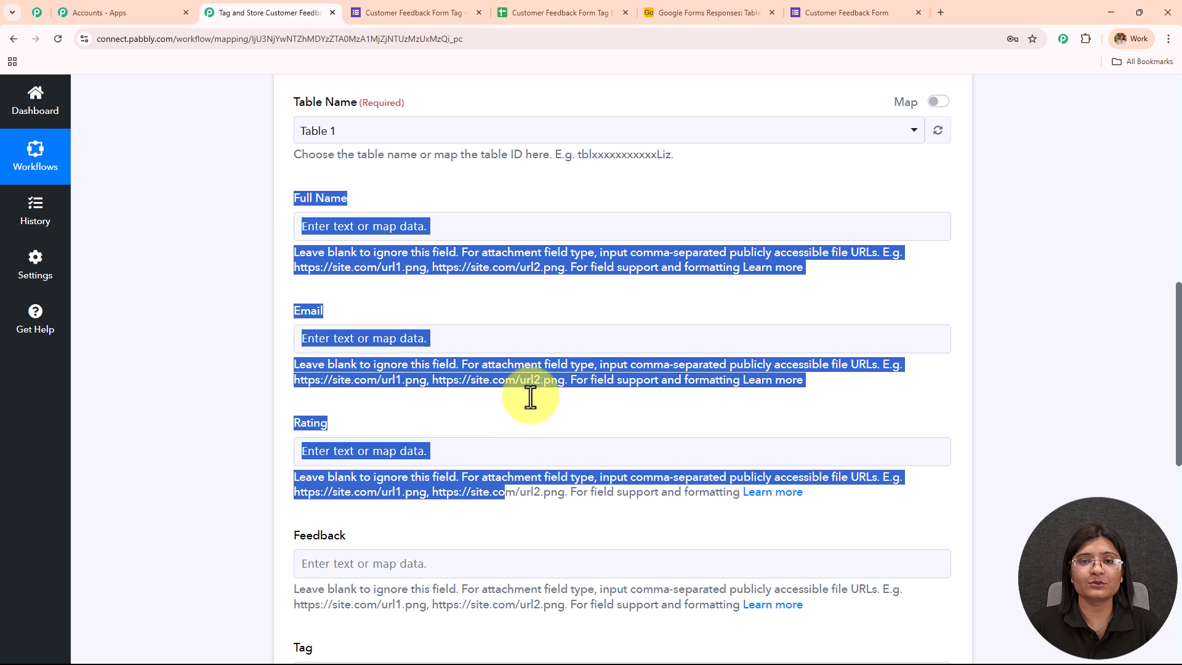
pyautogui.click(732, 8)
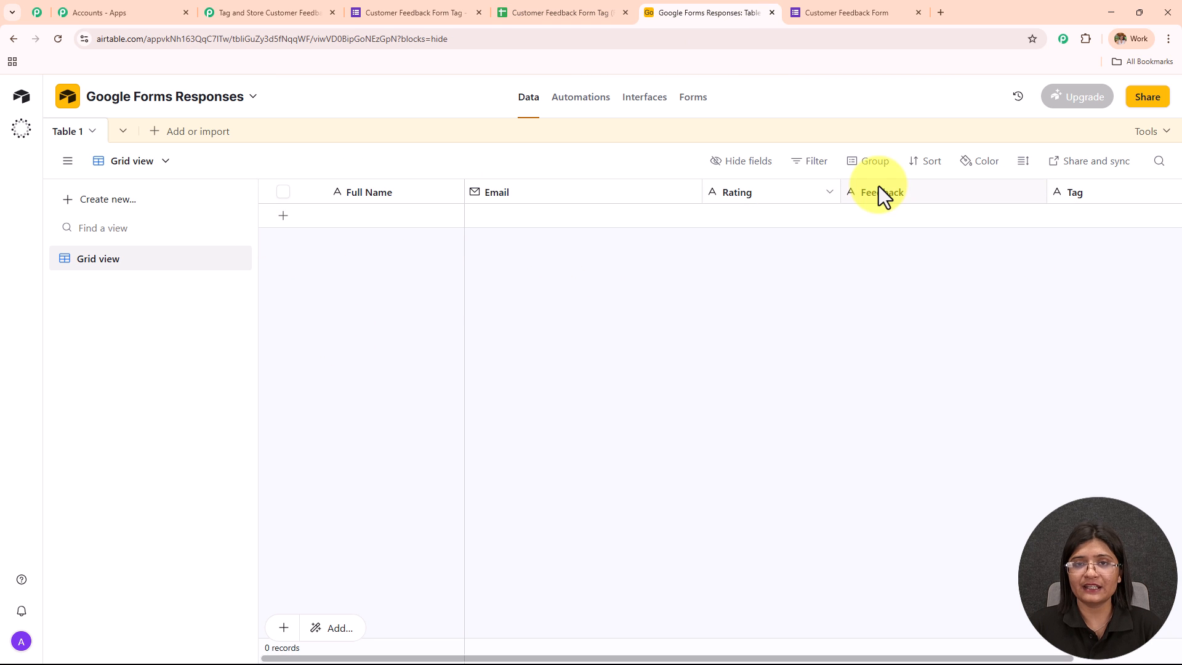
pyautogui.click(303, 10)
pyautogui.scroll(-1, 549, 357)
pyautogui.moveTo(287, 138); pyautogui.dragTo(652, 604)
pyautogui.click(722, 371)
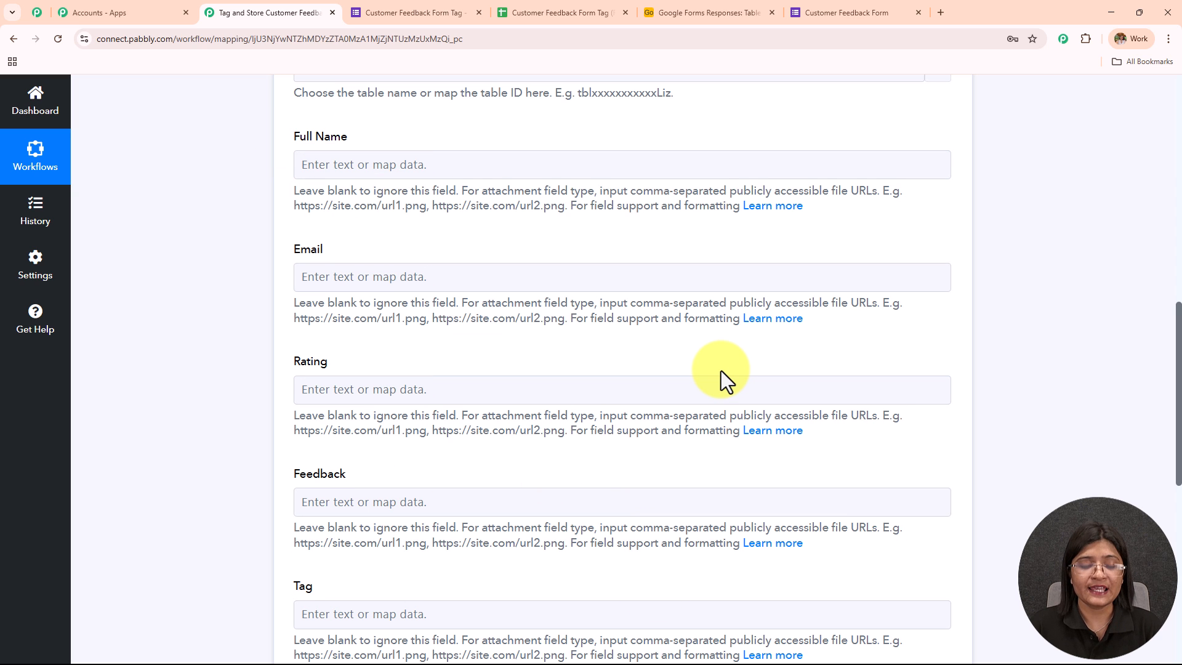
pyautogui.scroll(-5, 722, 370)
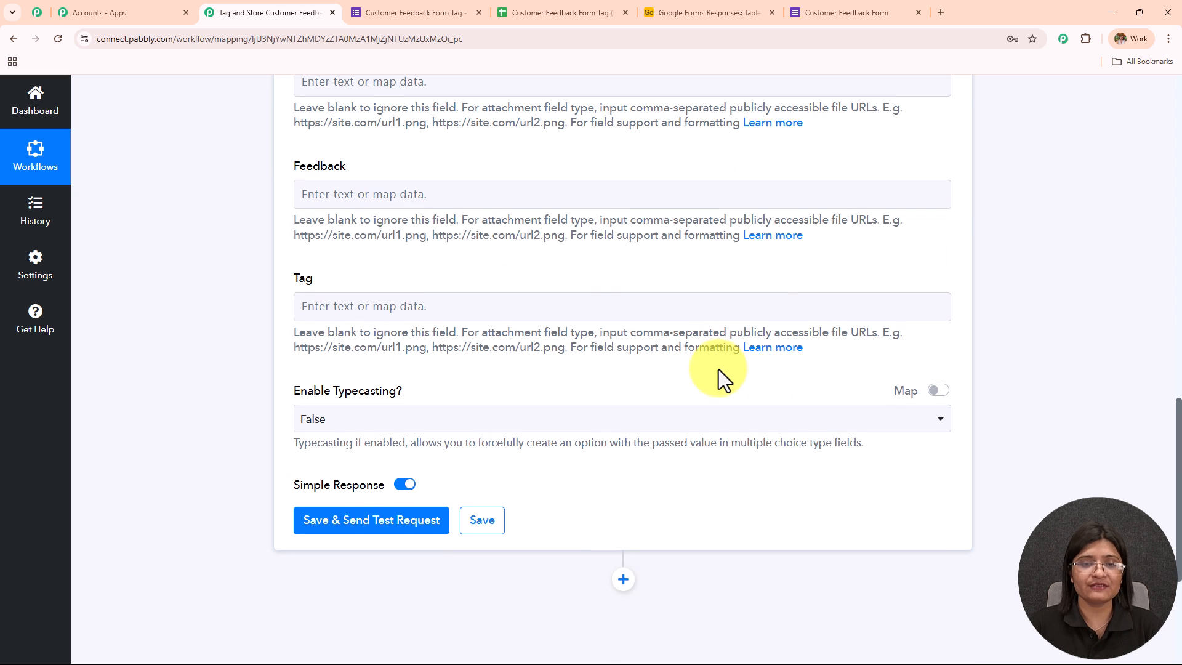
pyautogui.click(645, 3)
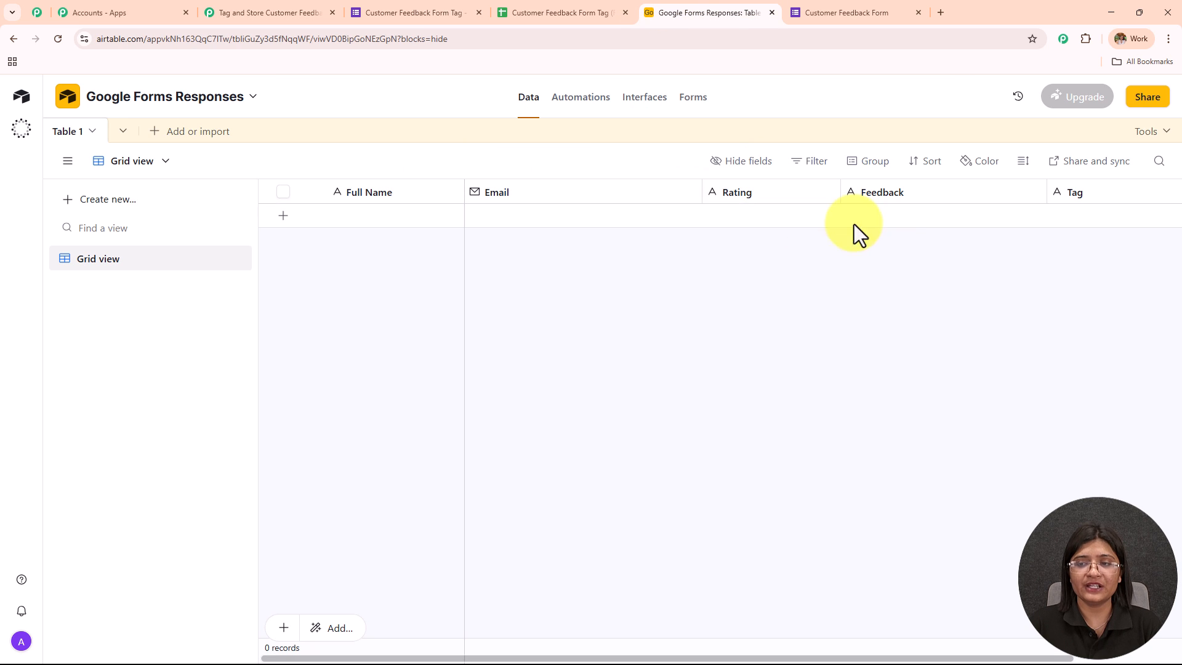
pyautogui.click(298, 13)
# - Map the Full Name field to the Name value from the Google Forms response
pyautogui.click(407, 310)
pyautogui.scroll(8, 407, 307)
pyautogui.scroll(-2, 407, 308)
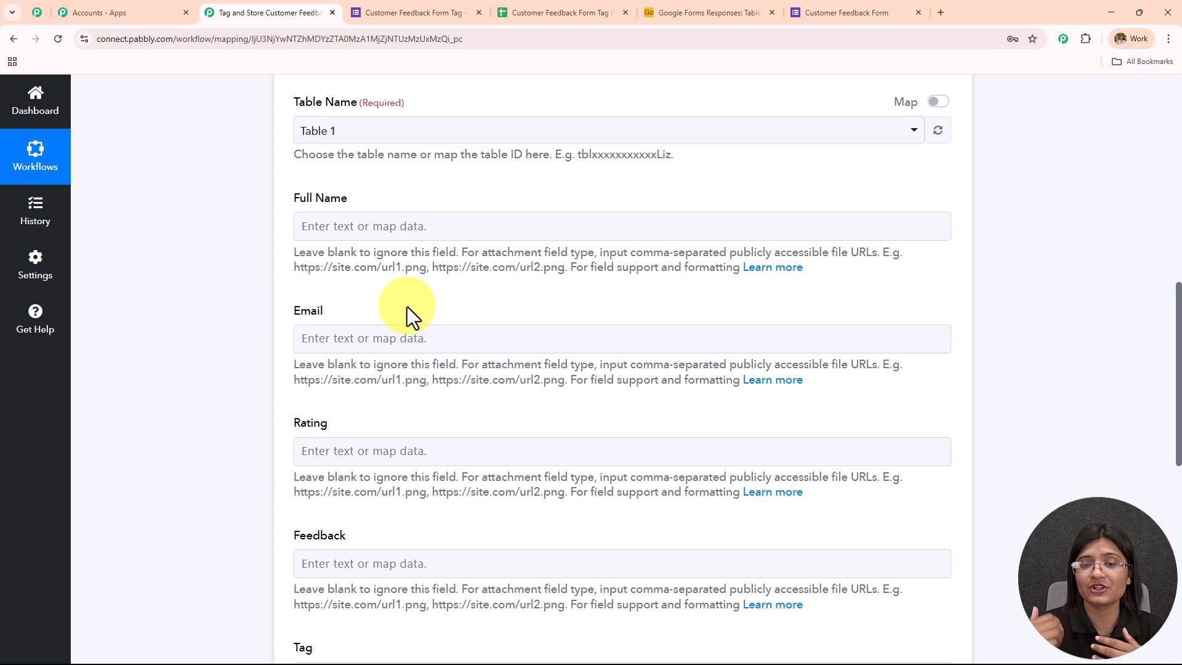
pyautogui.scroll(9, 407, 307)
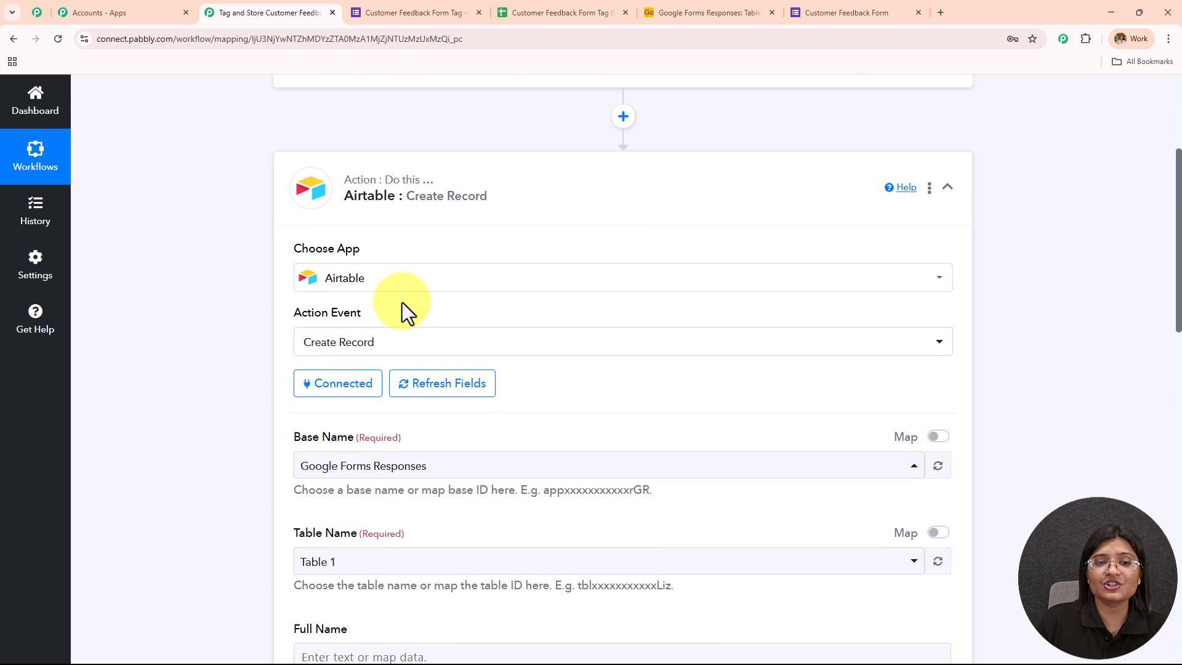
pyautogui.scroll(-10, 628, 198)
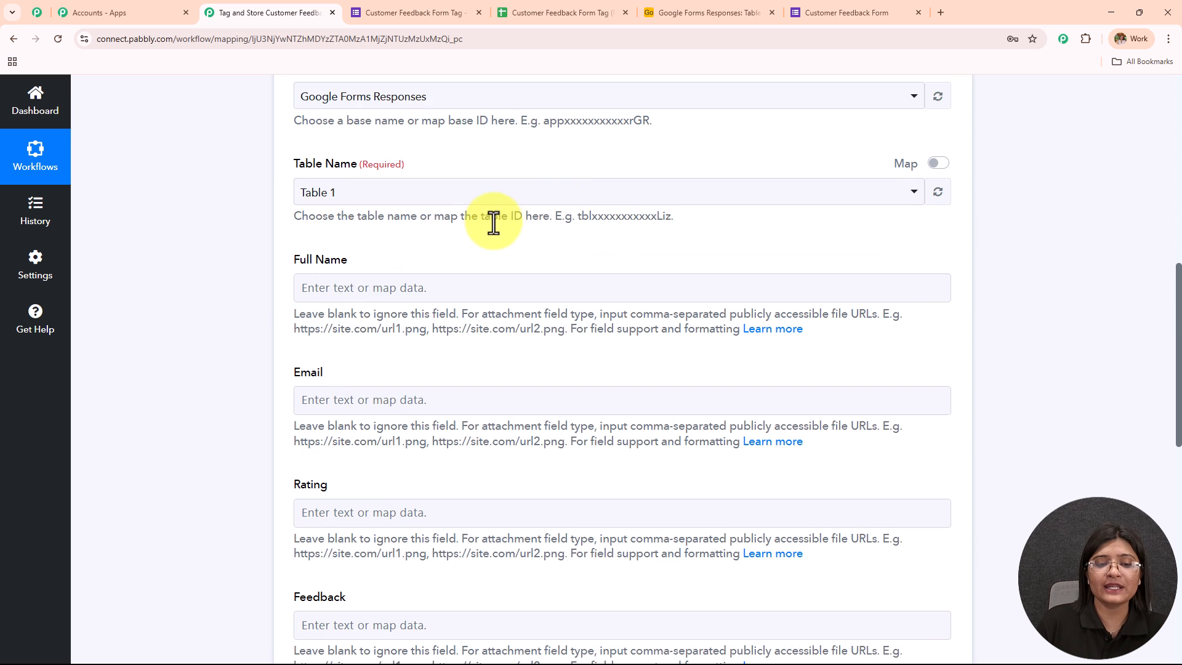
pyautogui.click(431, 101)
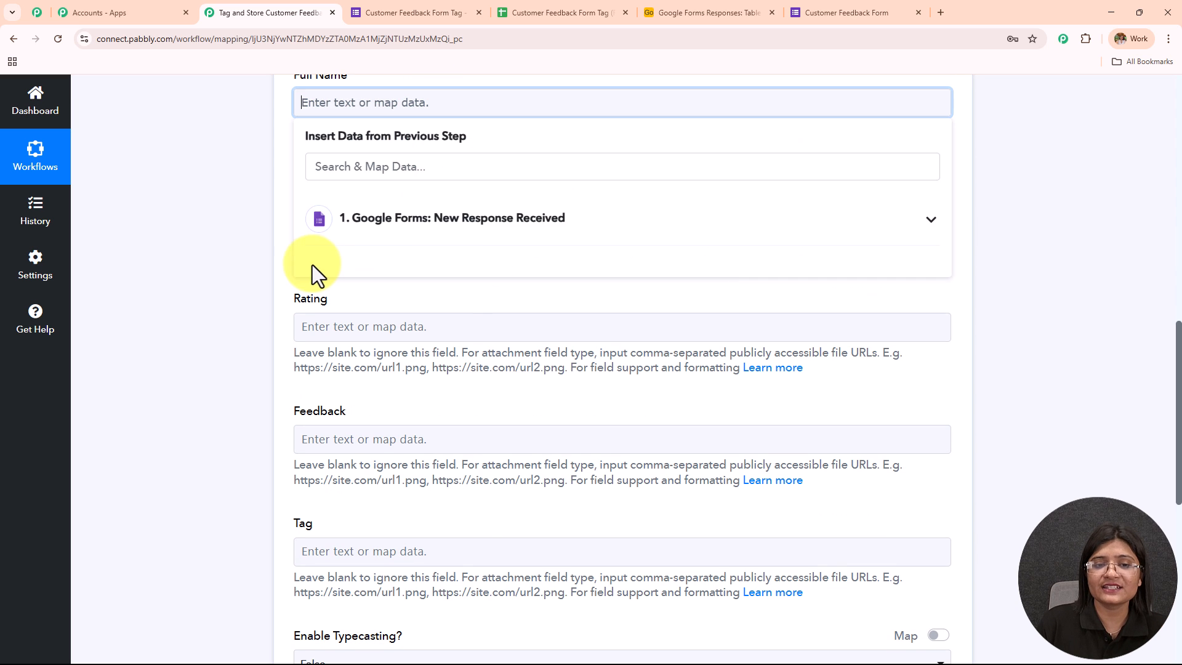
pyautogui.click(534, 248)
pyautogui.scroll(-5, 541, 330)
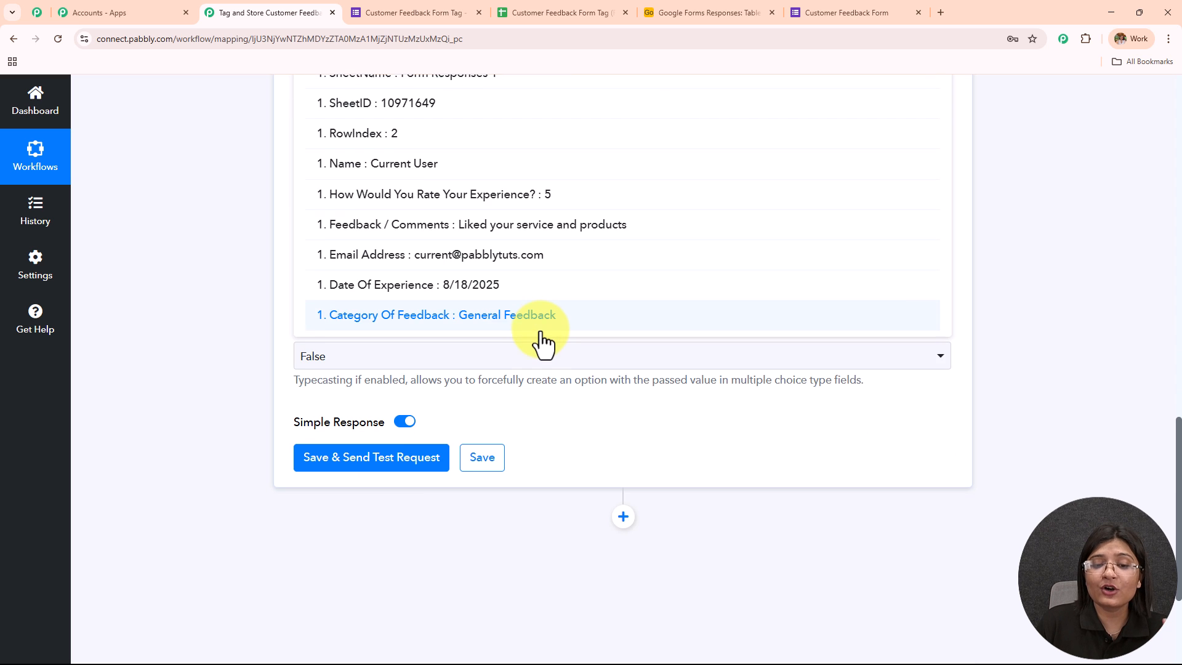
pyautogui.scroll(4, 542, 340)
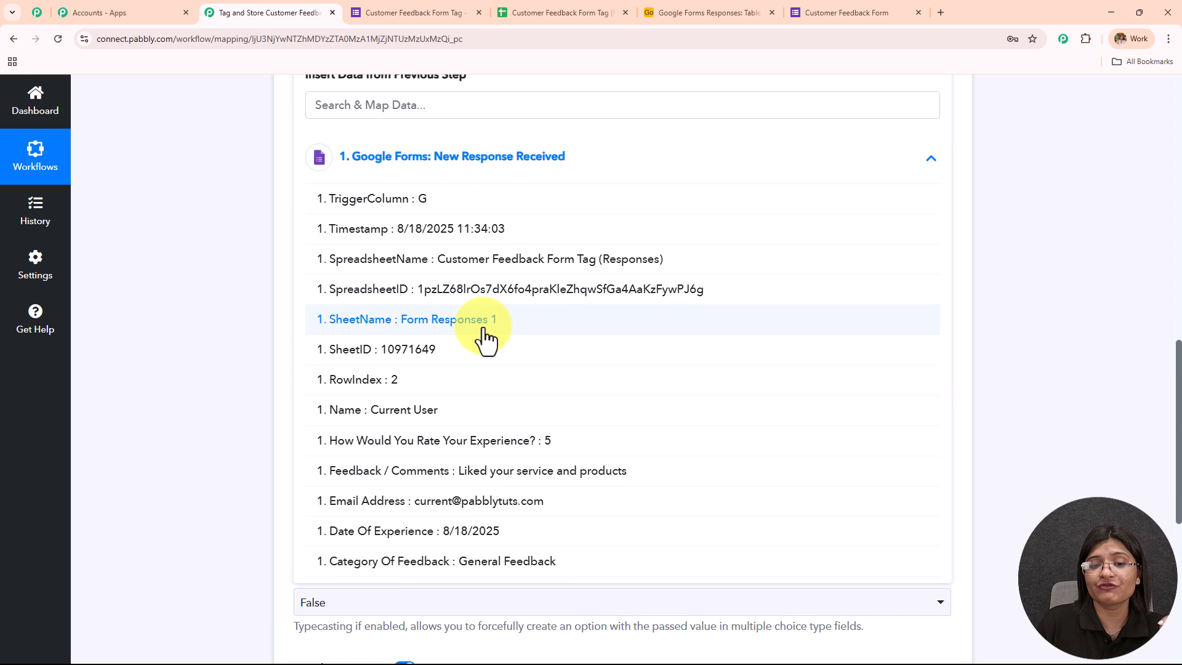
pyautogui.click(515, 409)
pyautogui.click(257, 211)
pyautogui.scroll(1, 326, 271)
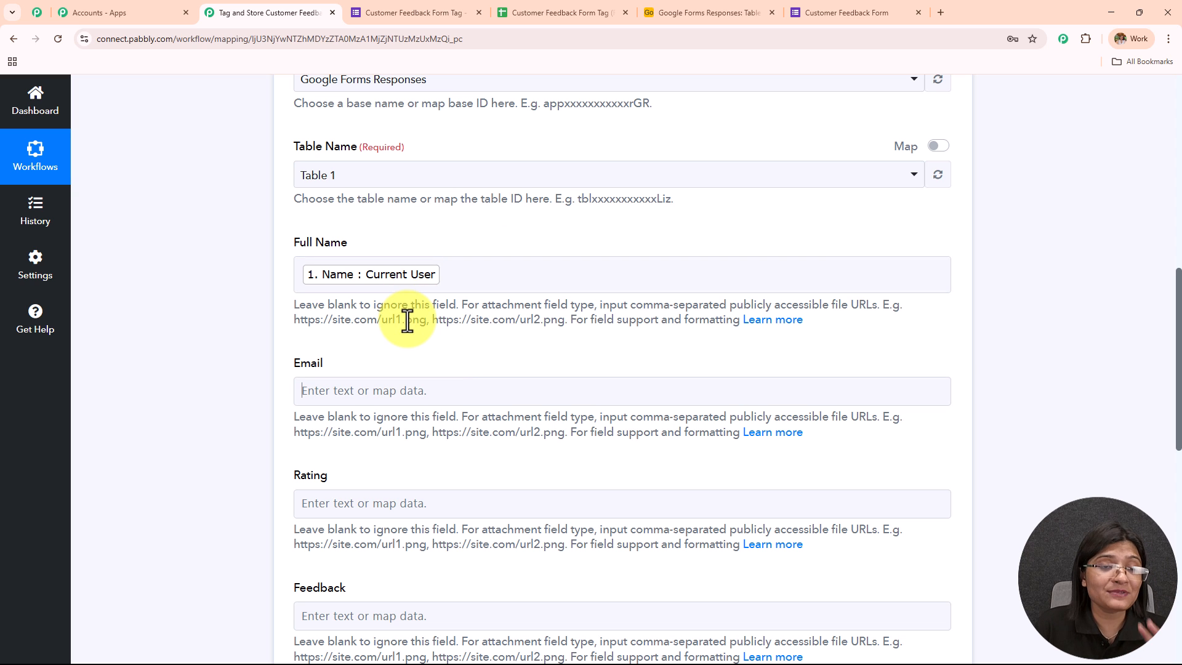
# - Map the Email field to the Email Address value from the Google Forms response
pyautogui.scroll(-2, 453, 322)
pyautogui.click(454, 266)
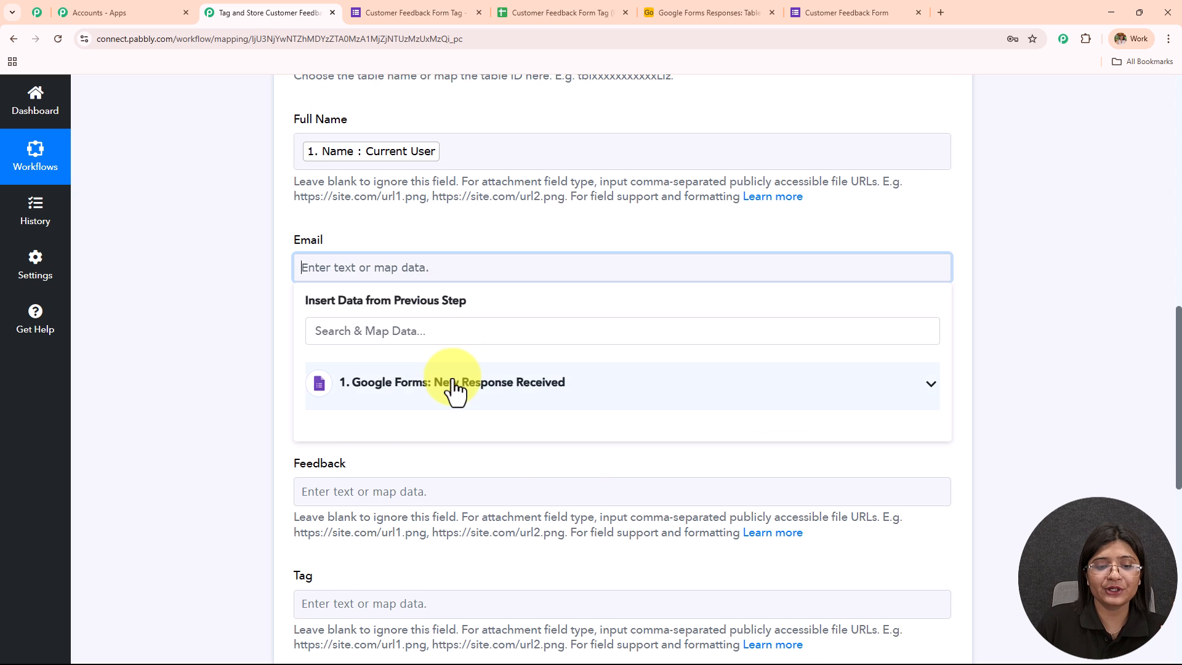
pyautogui.click(454, 388)
pyautogui.scroll(-4, 508, 450)
pyautogui.click(496, 480)
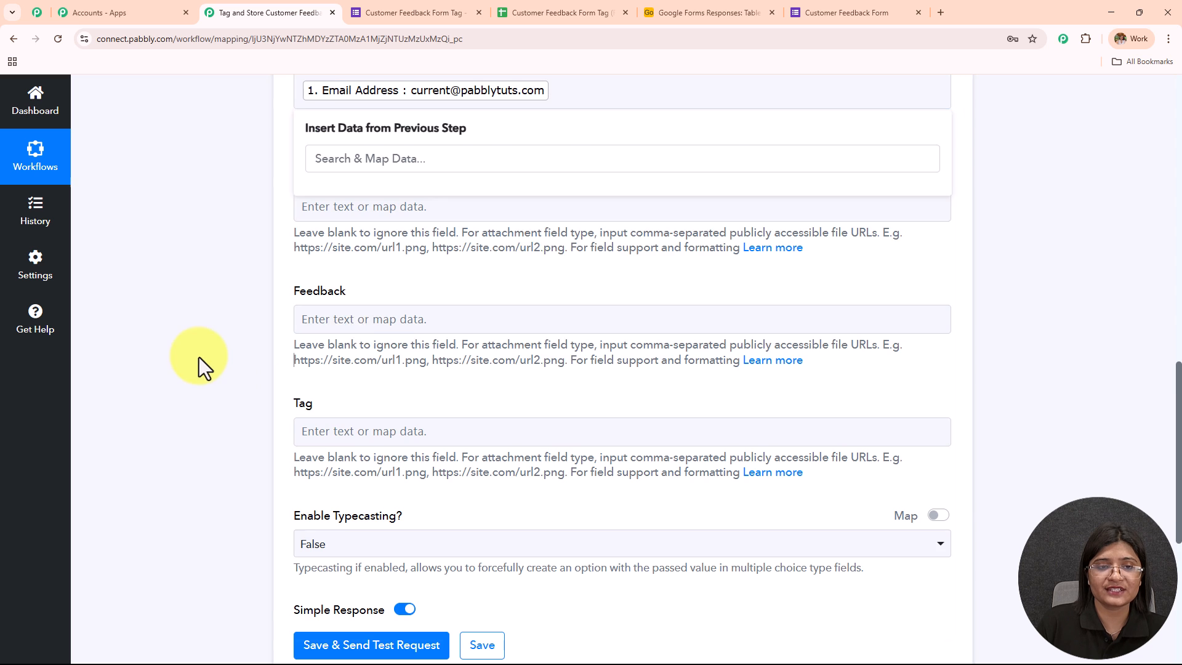
# - Map the Rating field to the "How Would You Rate Your Experience?" value from the Google Forms response
pyautogui.click(517, 202)
pyautogui.click(500, 333)
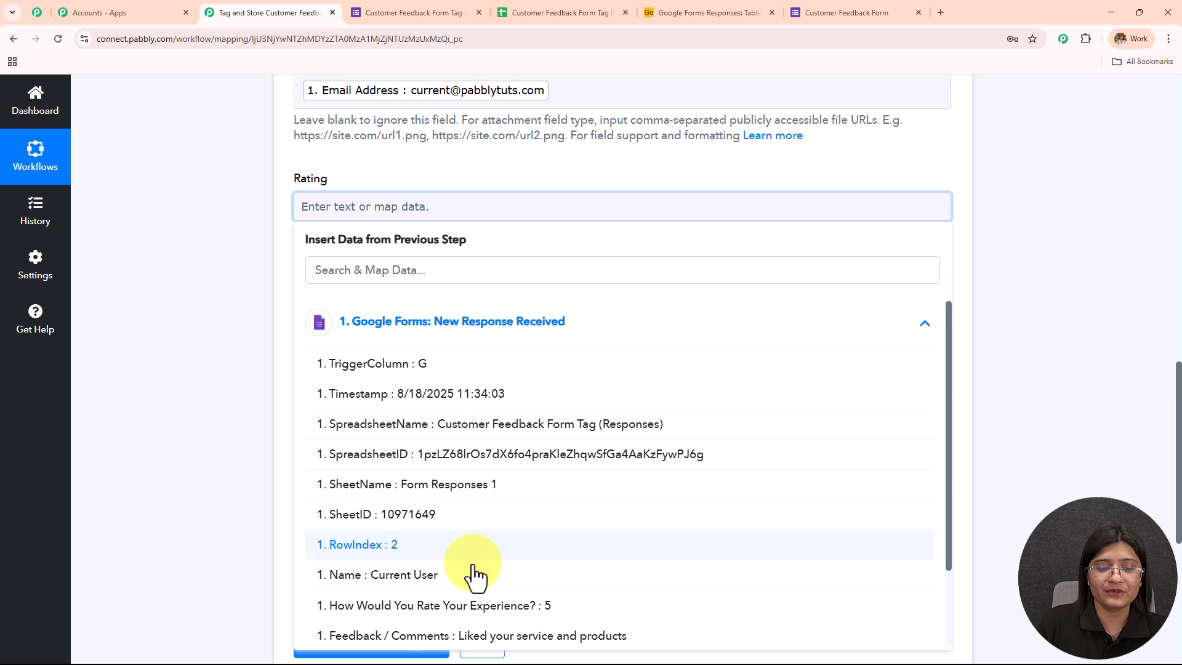
pyautogui.click(475, 606)
# - Map the Feedback field to the Feedback / Comments value from the Google Forms response
pyautogui.scroll(-2, 256, 263)
pyautogui.click(472, 205)
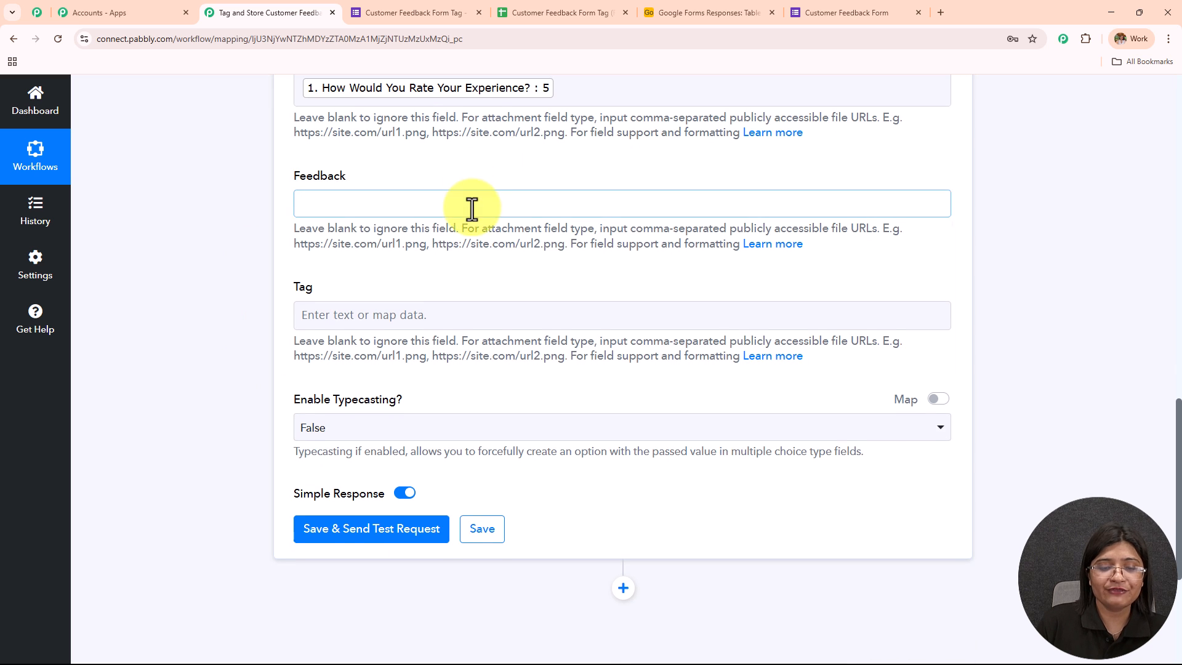
pyautogui.click(497, 320)
pyautogui.scroll(-2, 519, 546)
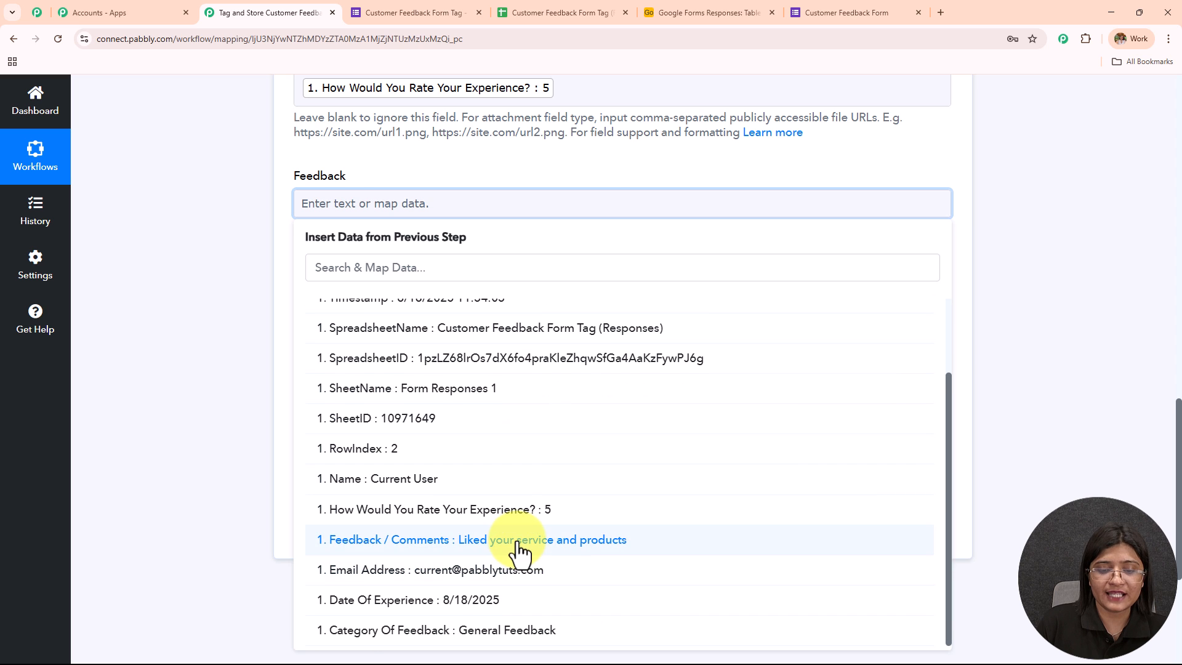
pyautogui.click(521, 541)
# - Check the Tag column in Airtable and map the Tag field to the Category Of Feedback value from the Google Forms response
pyautogui.scroll(-3, 583, 212)
pyautogui.click(467, 149)
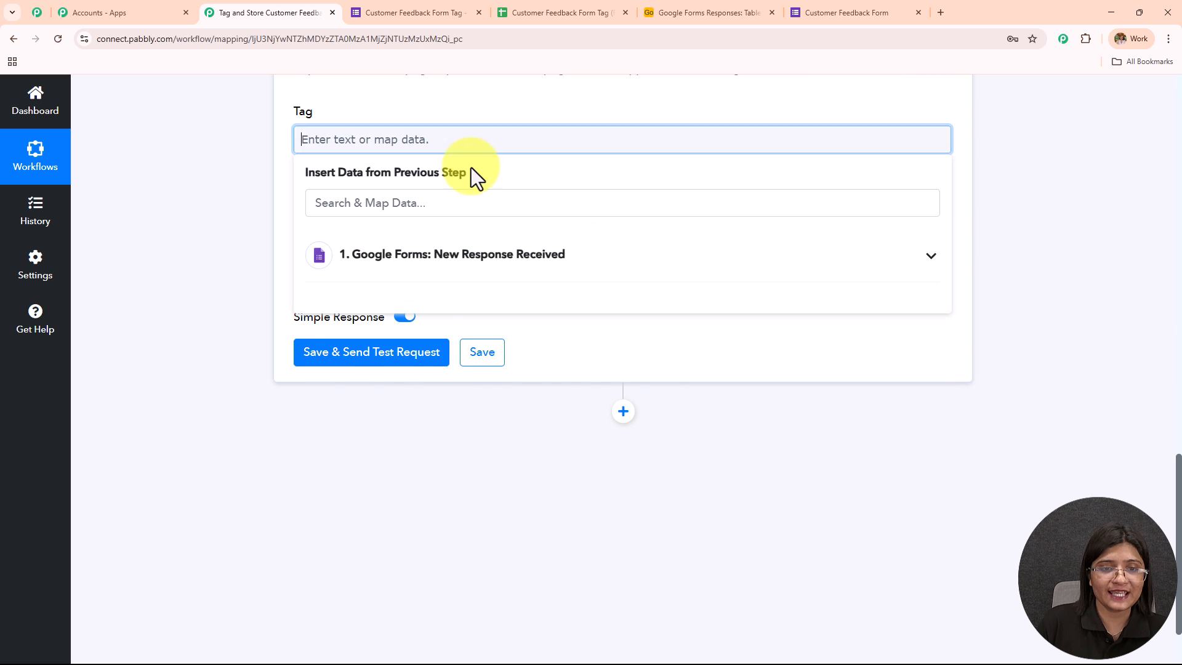
pyautogui.click(480, 254)
pyautogui.scroll(-1, 566, 465)
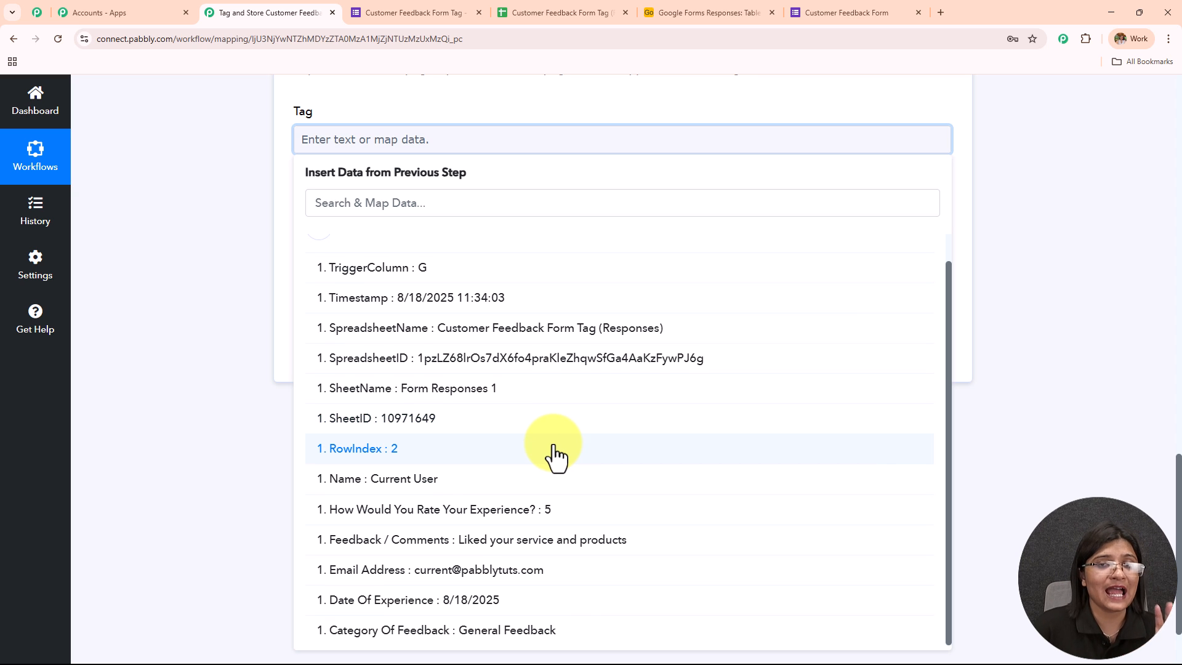
pyautogui.click(711, 12)
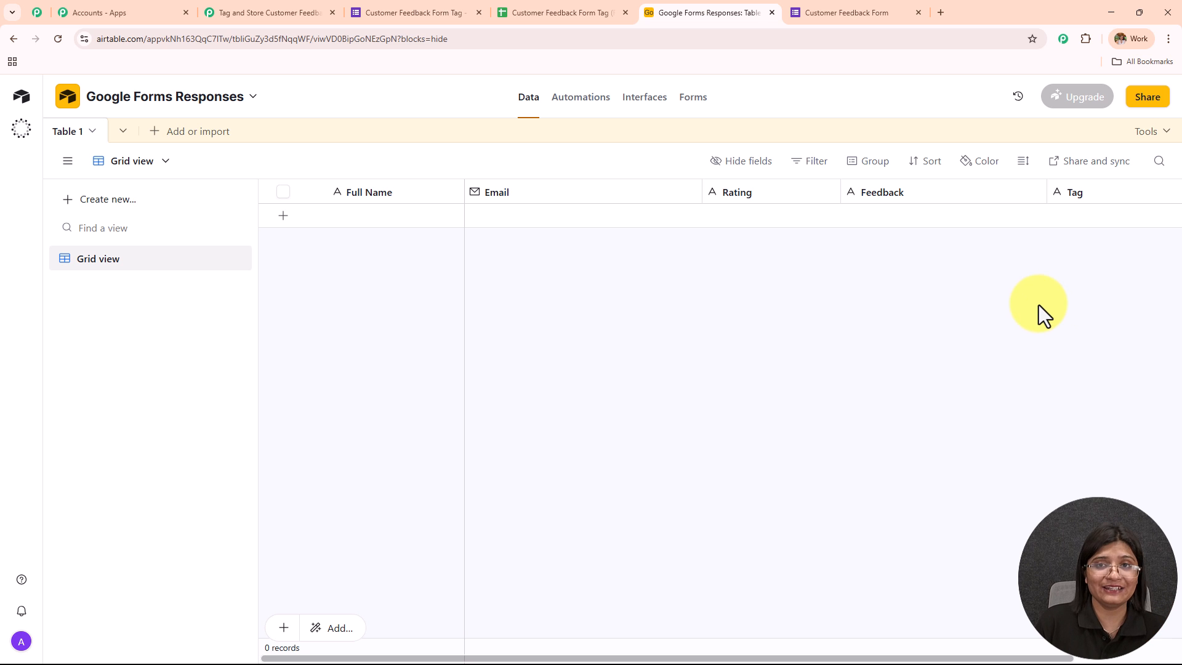
pyautogui.click(234, 3)
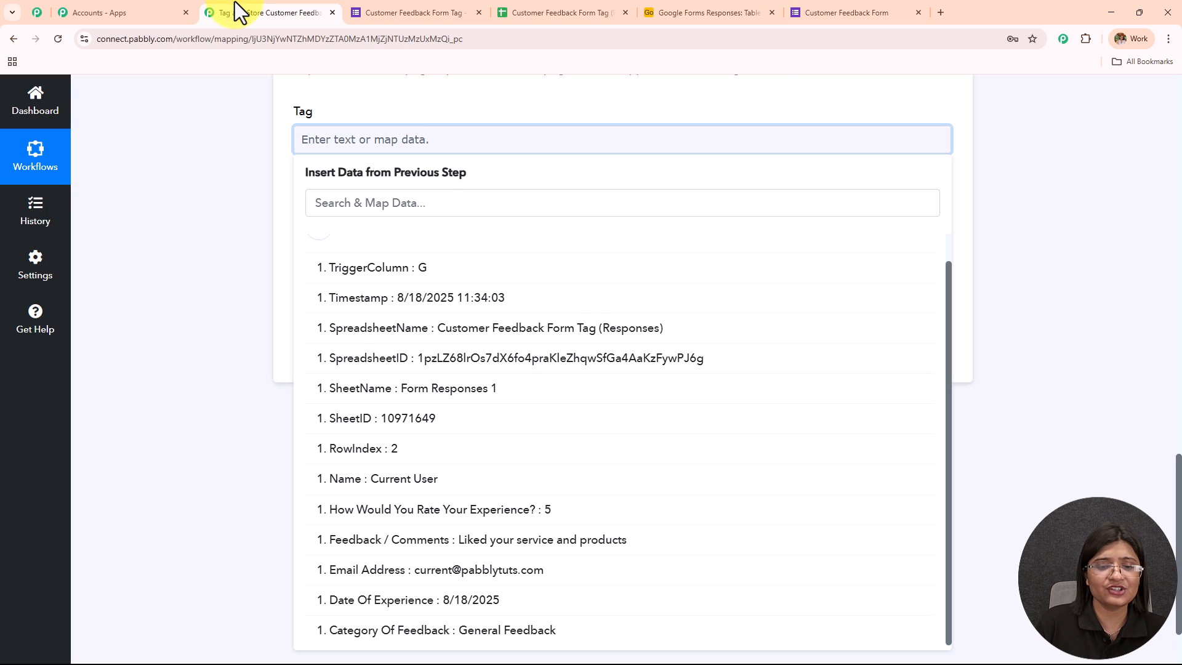
pyautogui.click(526, 629)
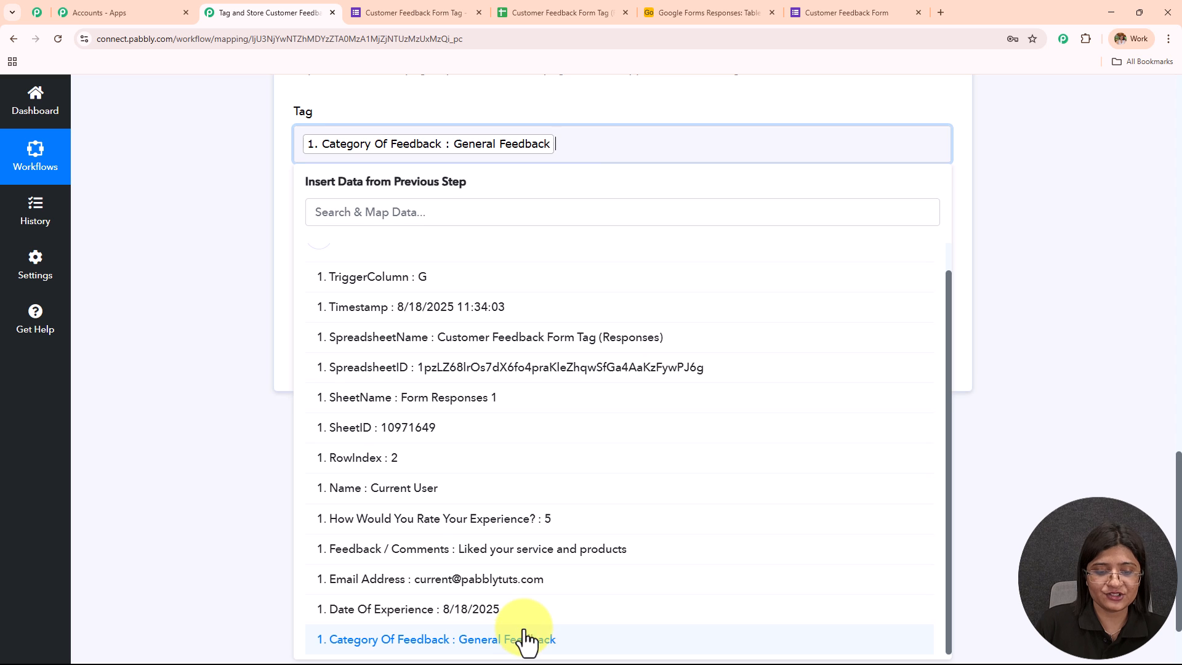
pyautogui.click(208, 298)
# - Review the mapped fields, then save the Airtable Create Record action and send a test request
pyautogui.scroll(2, 541, 333)
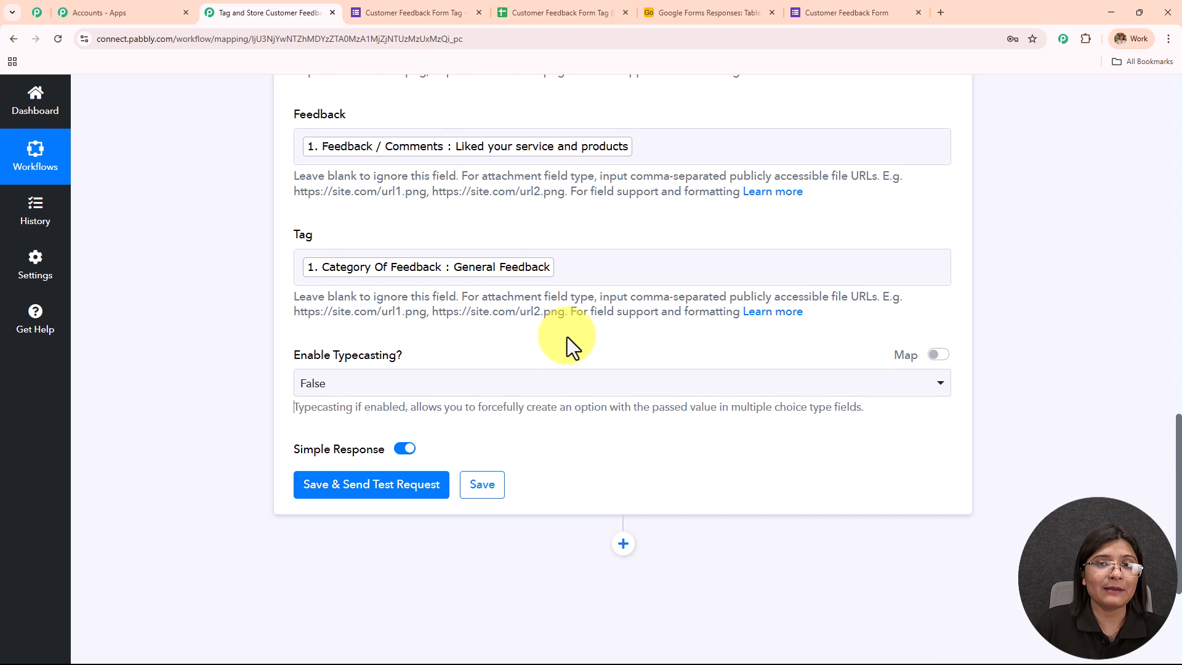
pyautogui.scroll(3, 565, 336)
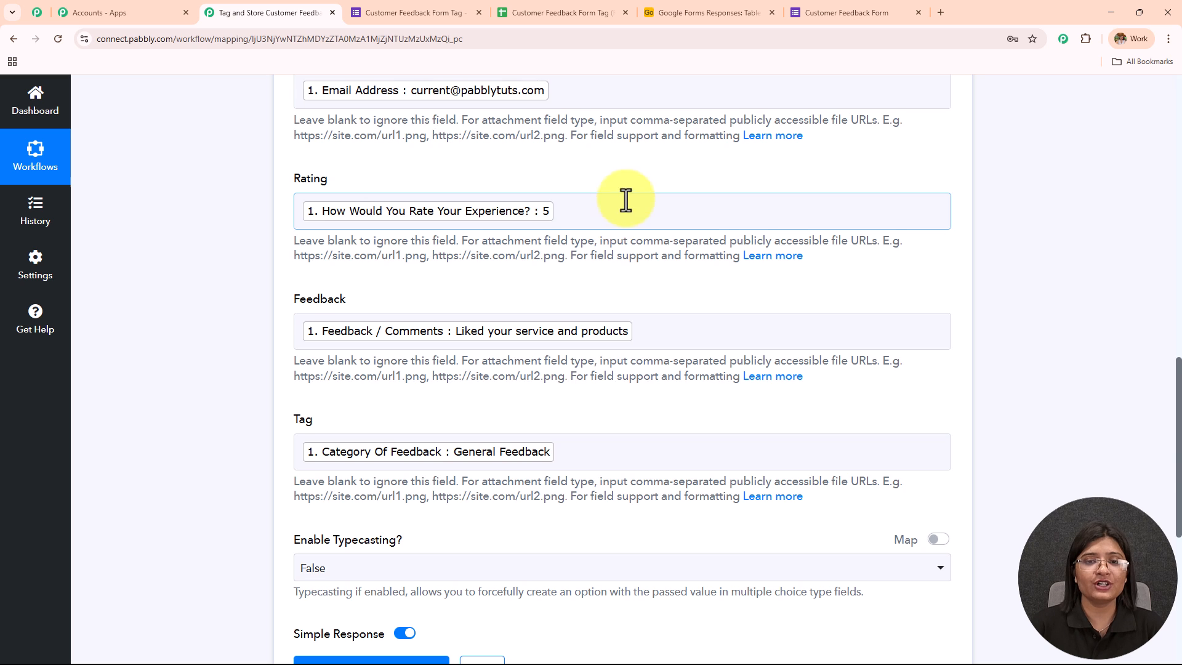
pyautogui.scroll(-7, 623, 199)
pyautogui.click(364, 261)
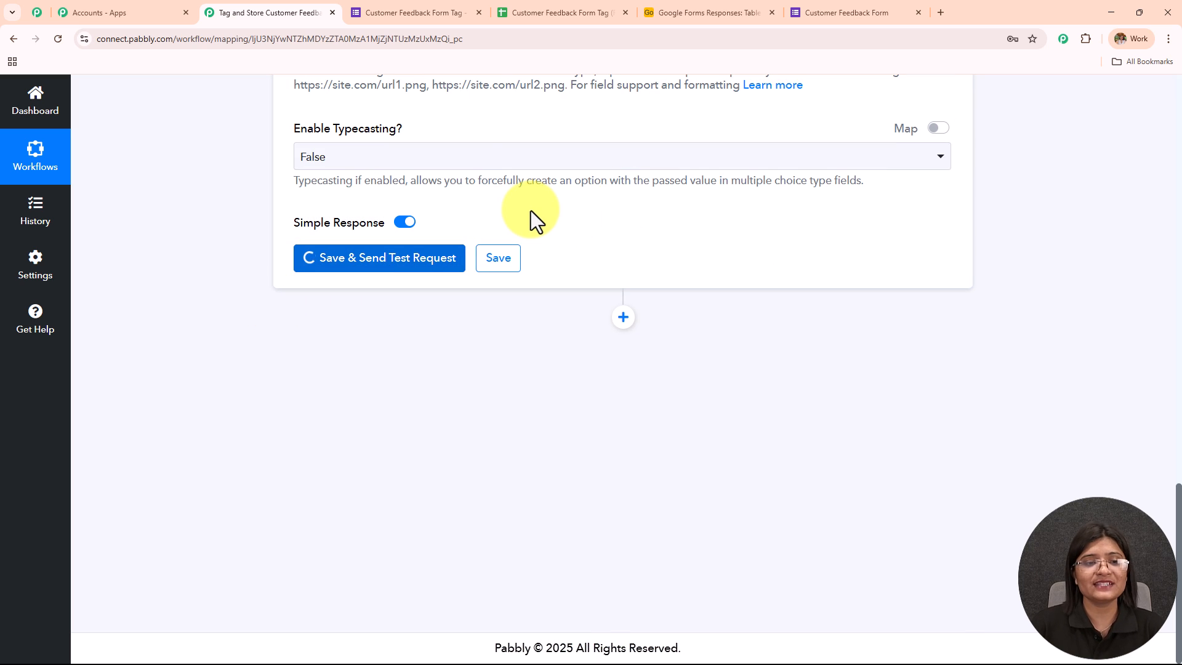
pyautogui.moveTo(298, 130); pyautogui.dragTo(501, 119)
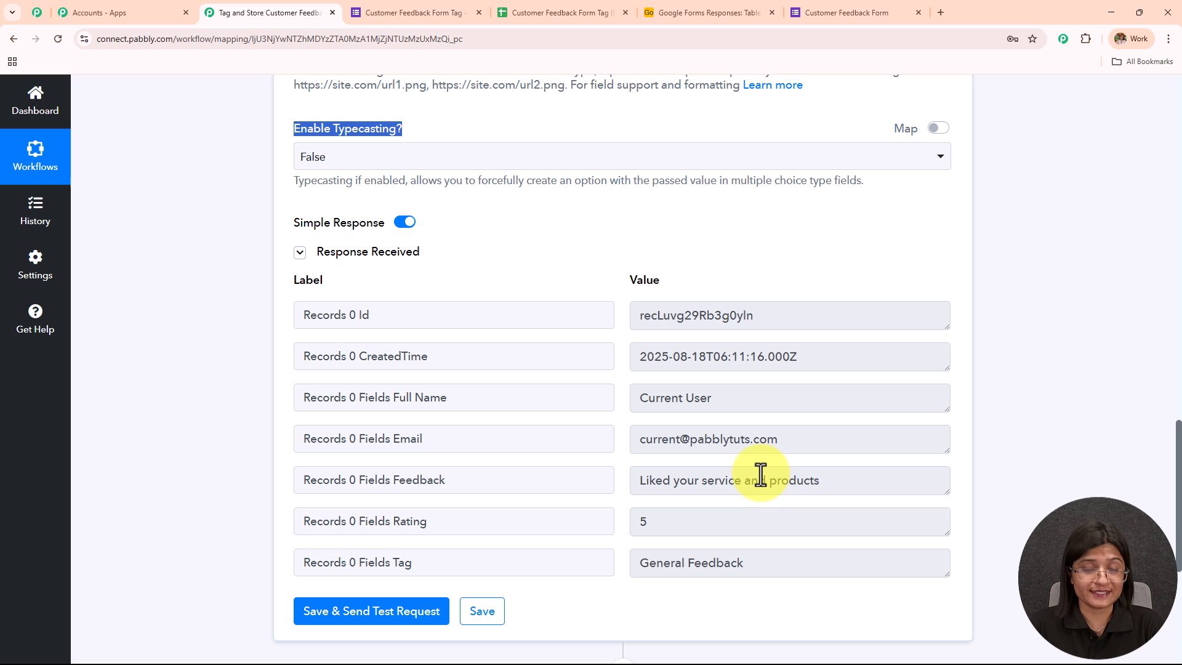
# - Switch to Airtable, reload the Google Forms Responses base and check the test record across all columns of Table 1
pyautogui.click(707, 12)
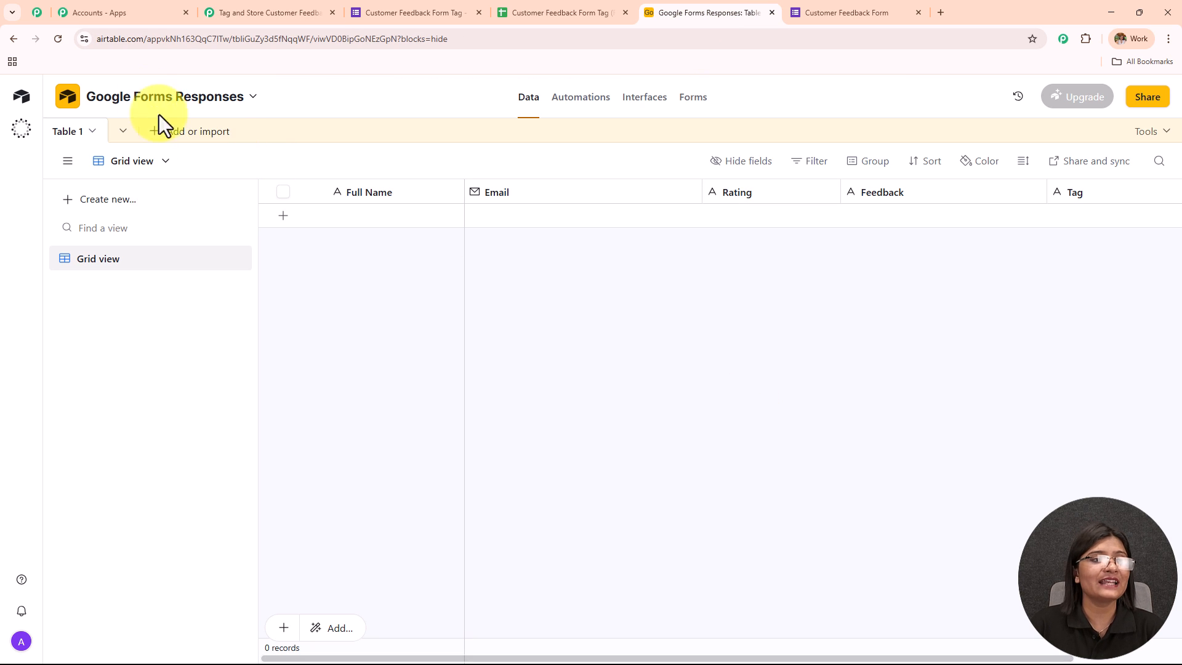
pyautogui.click(58, 38)
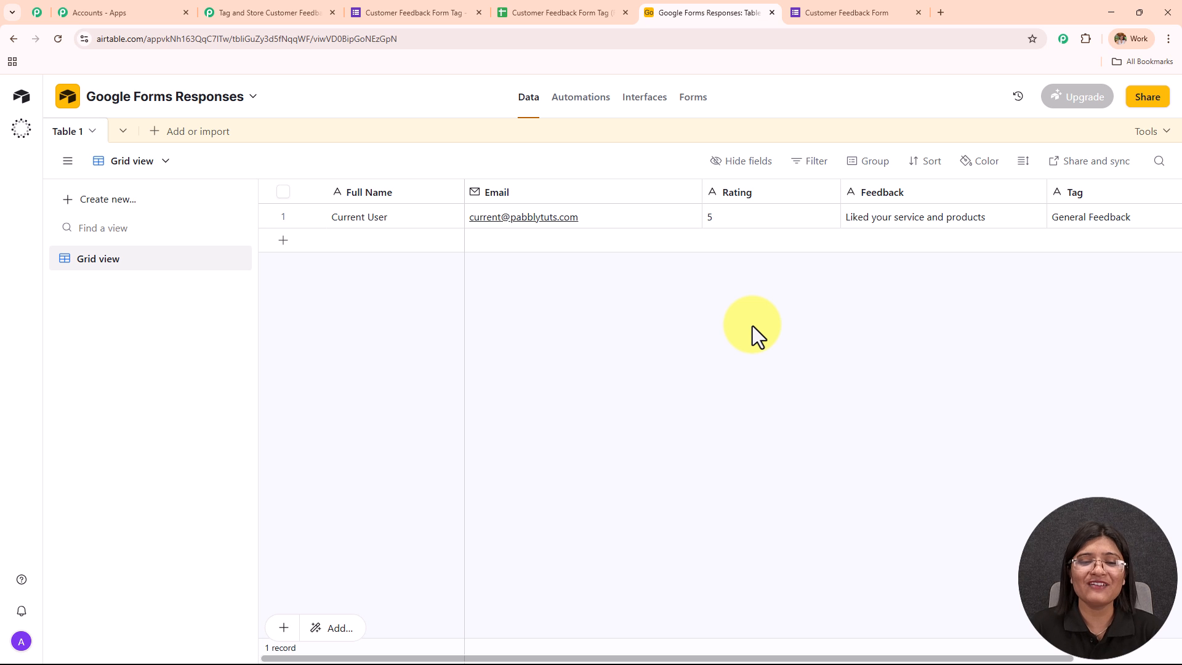
pyautogui.moveTo(580, 658); pyautogui.dragTo(732, 658)
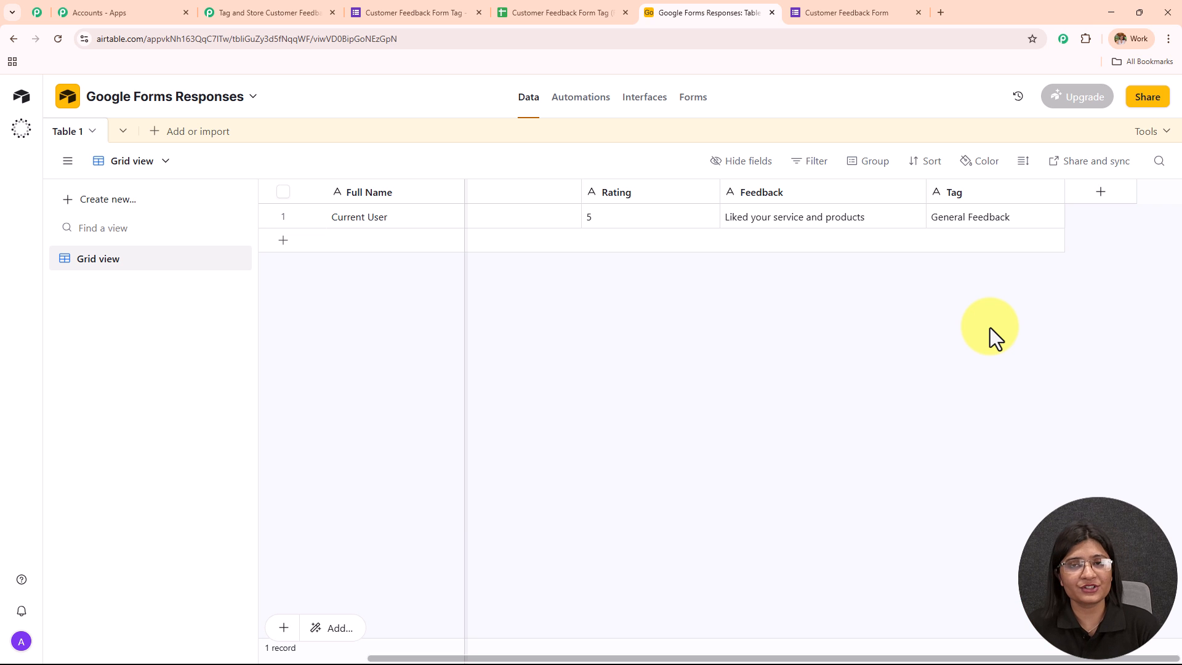
# - Switch back to the Pabbly Connect workflow and collapse the Airtable Create Record action
pyautogui.click(292, 7)
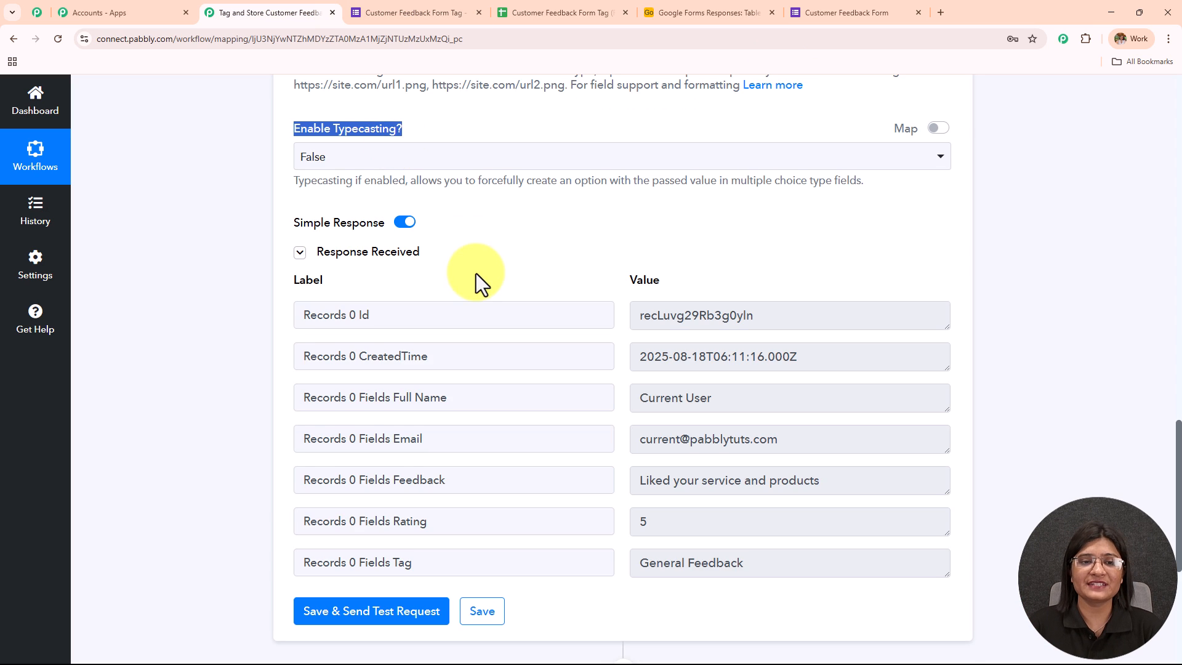
pyautogui.scroll(5, 475, 274)
pyautogui.scroll(15, 475, 271)
pyautogui.click(508, 431)
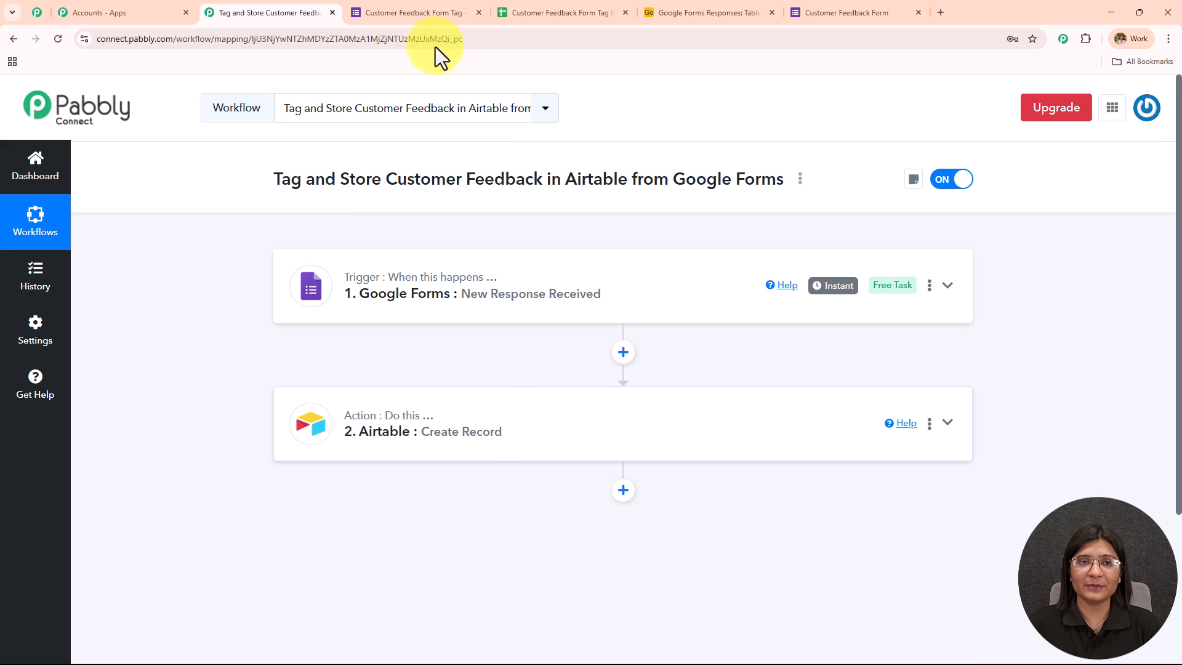
# - Review the feedback form, its response sheet and the Airtable record against the workflow, and return to Pabbly Connect
pyautogui.click(437, 10)
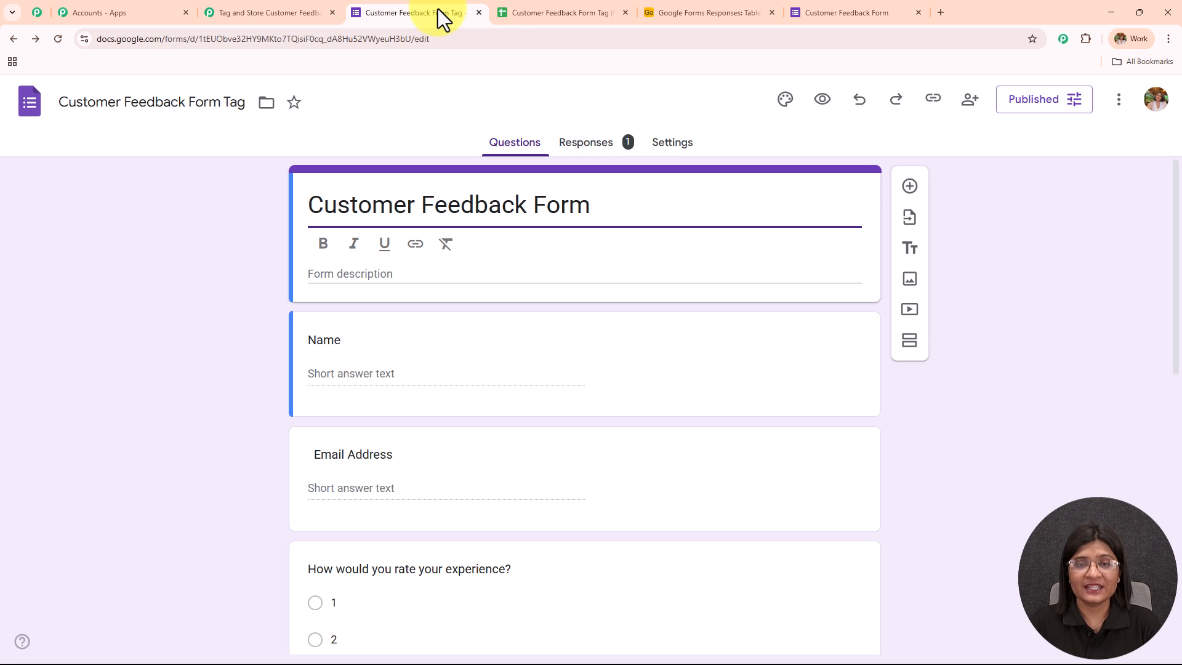
pyautogui.click(582, 18)
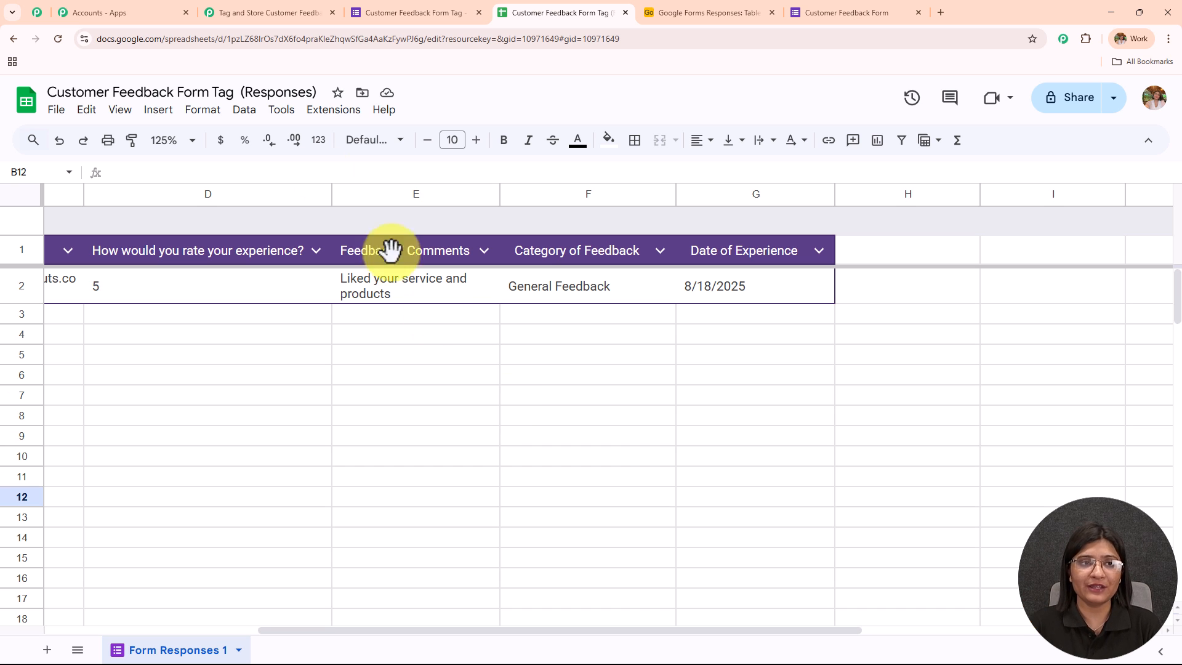
pyautogui.click(210, 11)
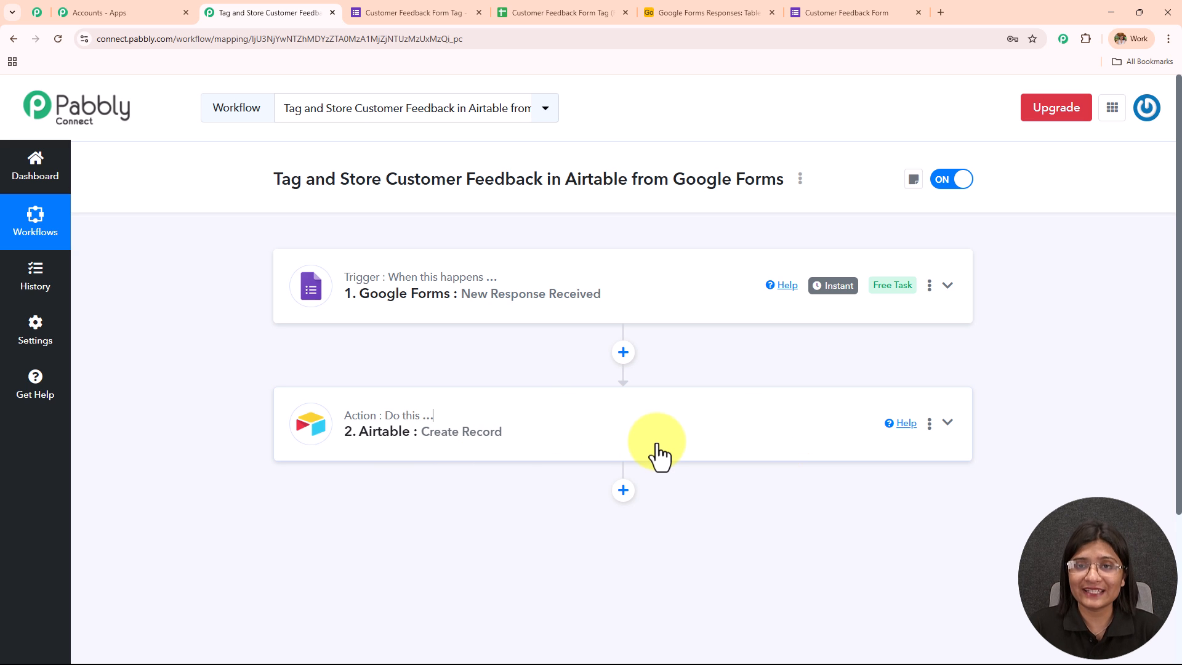
pyautogui.click(709, 12)
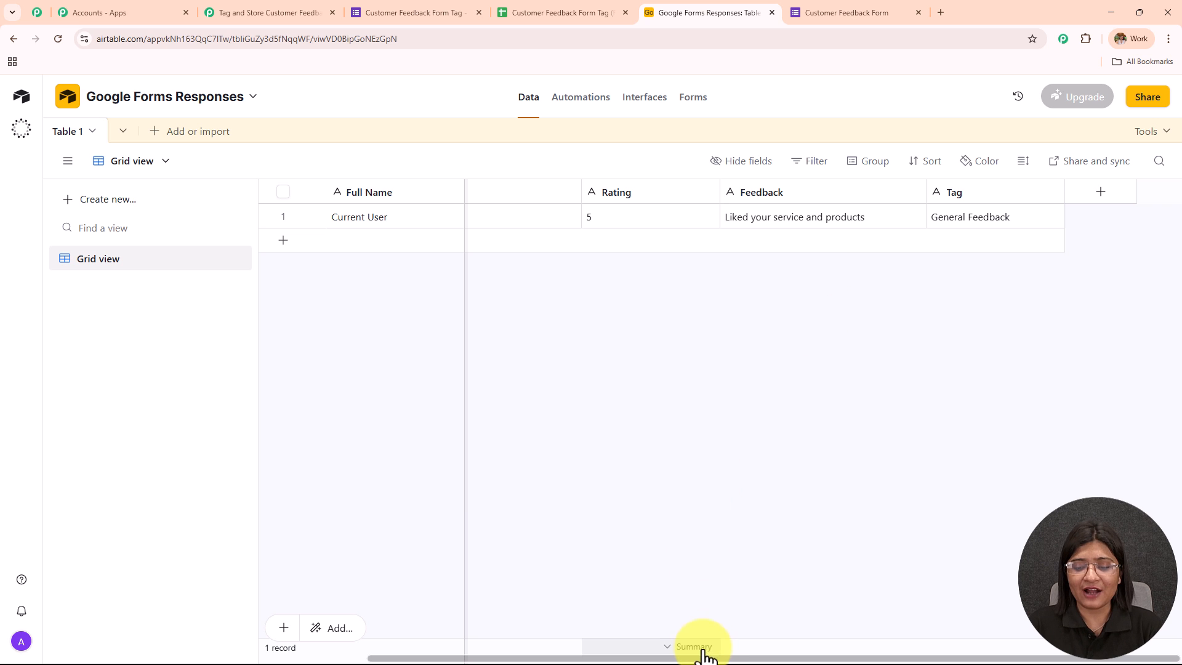
pyautogui.moveTo(702, 654); pyautogui.dragTo(591, 652)
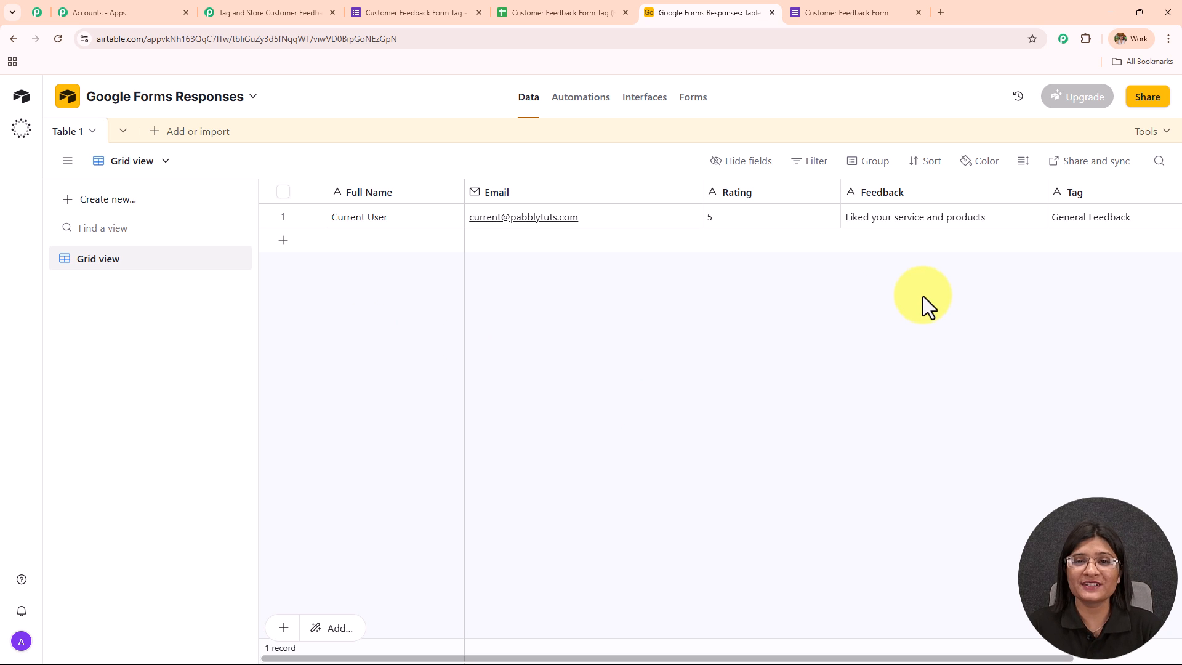
pyautogui.click(302, 10)
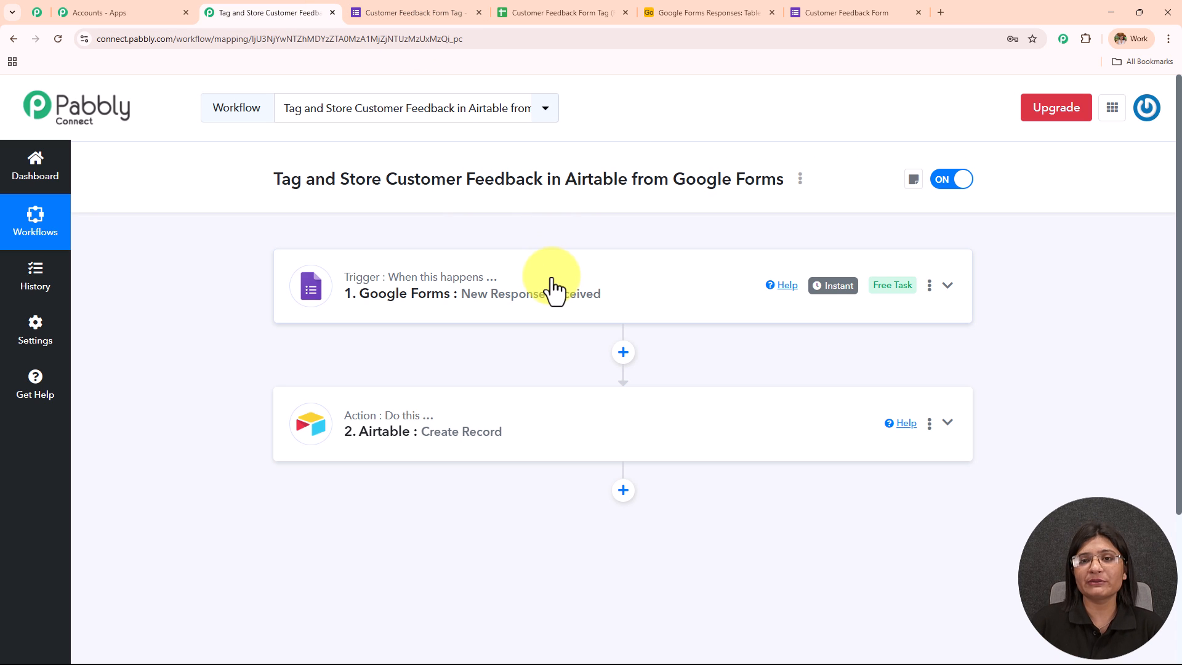